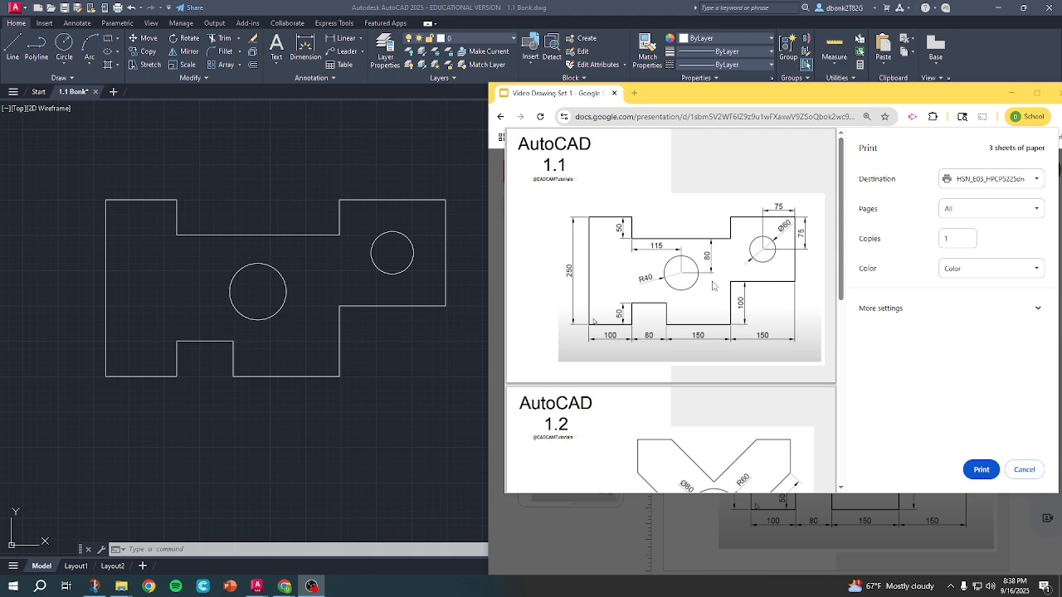
Switch from the browser's print preview to AutoCAD with the drawing 1.1 Bonk.dwg, leaving no command active.
left_click(444, 349)
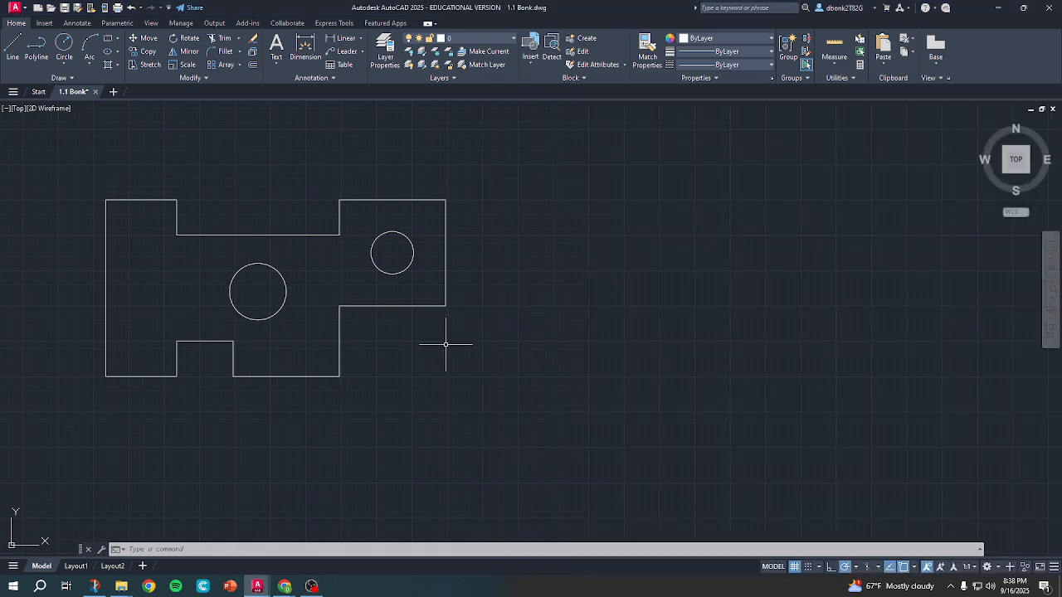
mouse_move(415, 387)
middle_mouse_down()
mouse_move(475, 381)
mouse_move(566, 424)
mouse_move(562, 399)
middle_mouse_up()
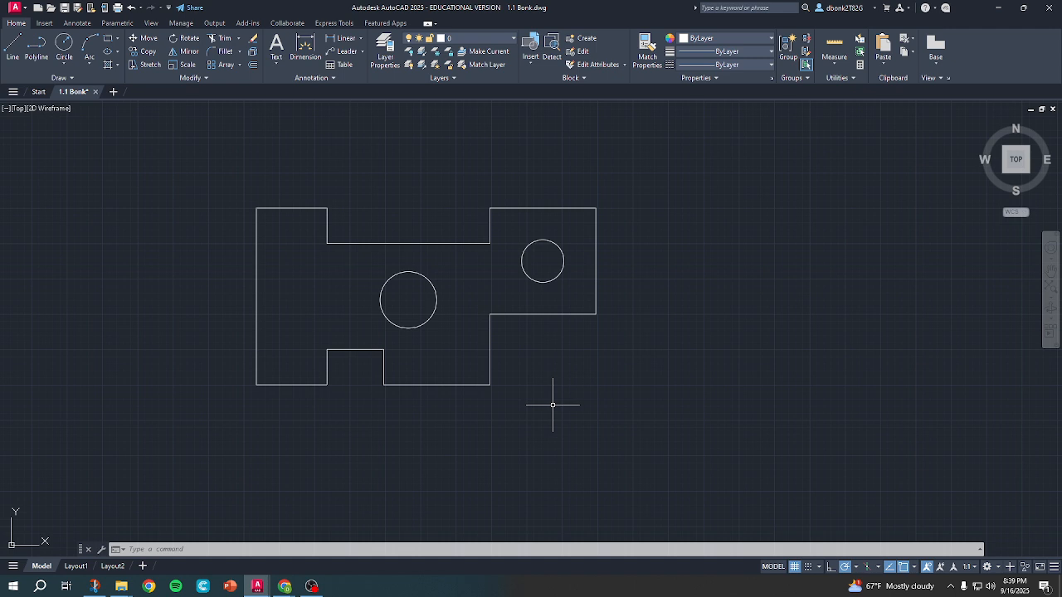
left_click(13, 48)
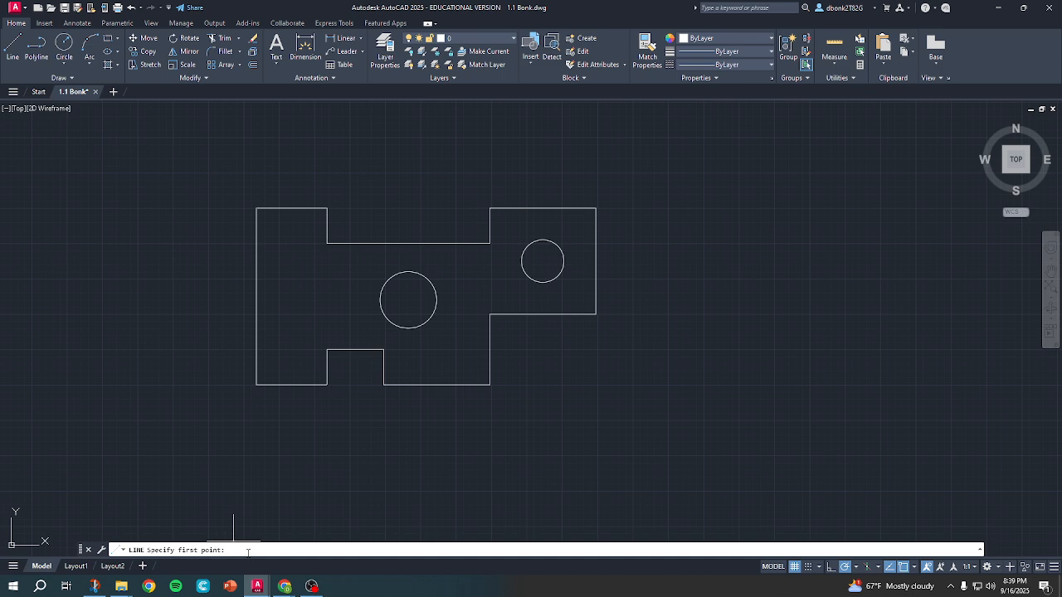
key("Escape")
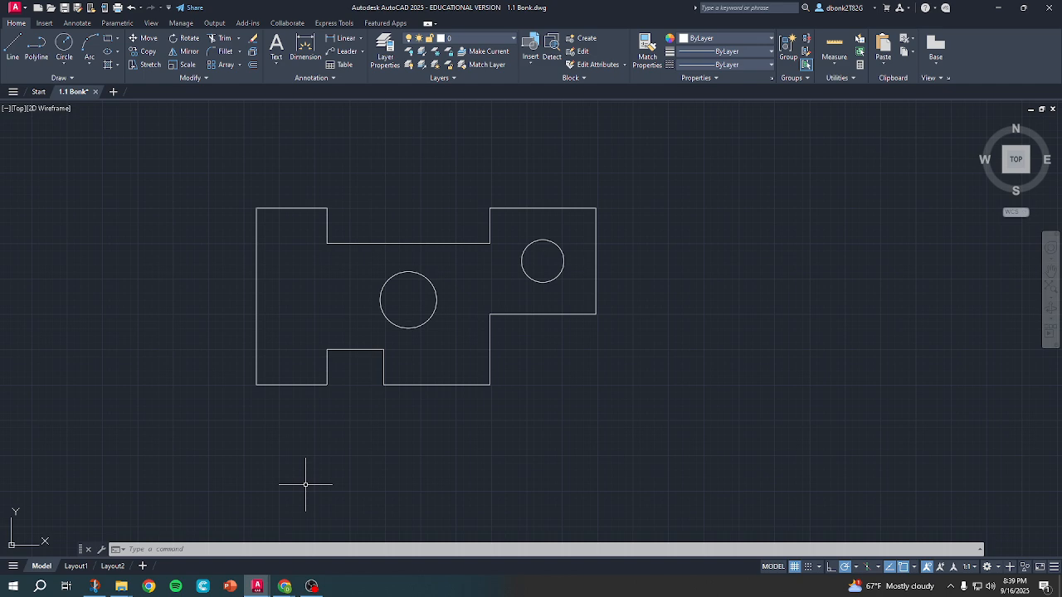
Modify the ISO-25 dimension style, setting its arrow size to 2.5.
type("dimst")
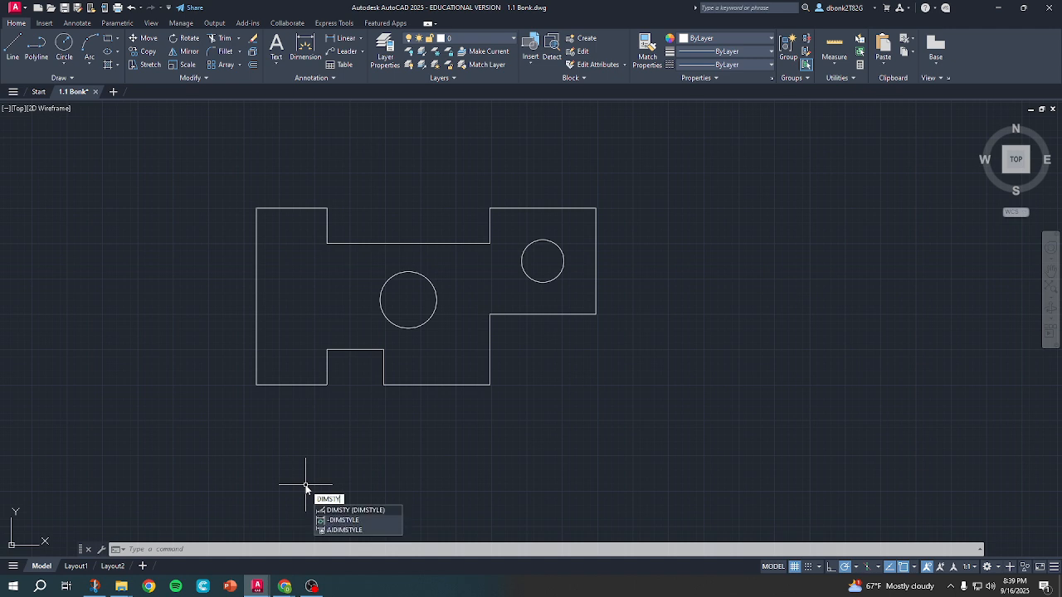
left_click(339, 511)
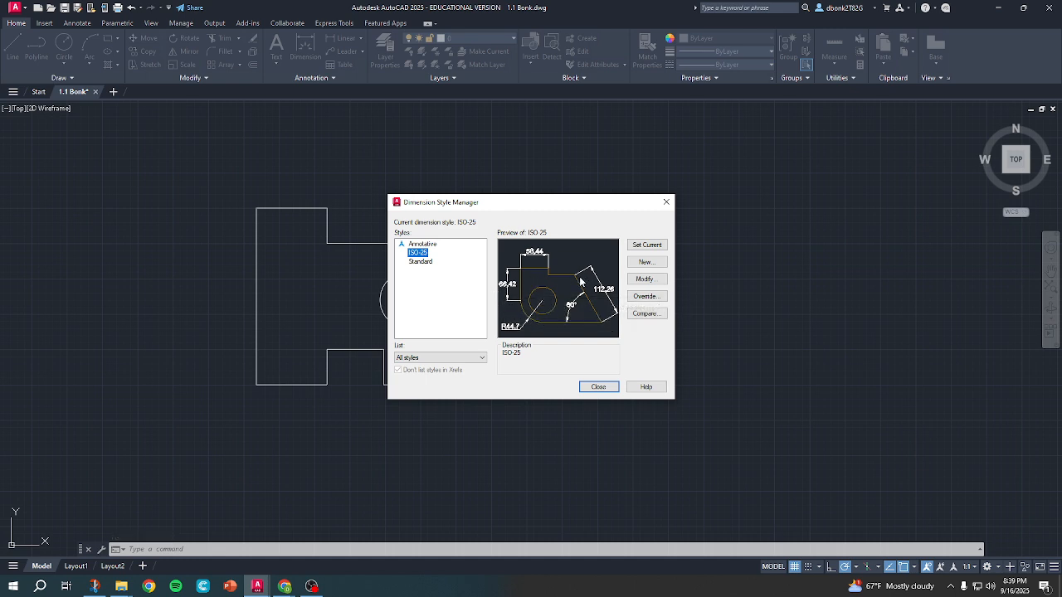
left_click(646, 280)
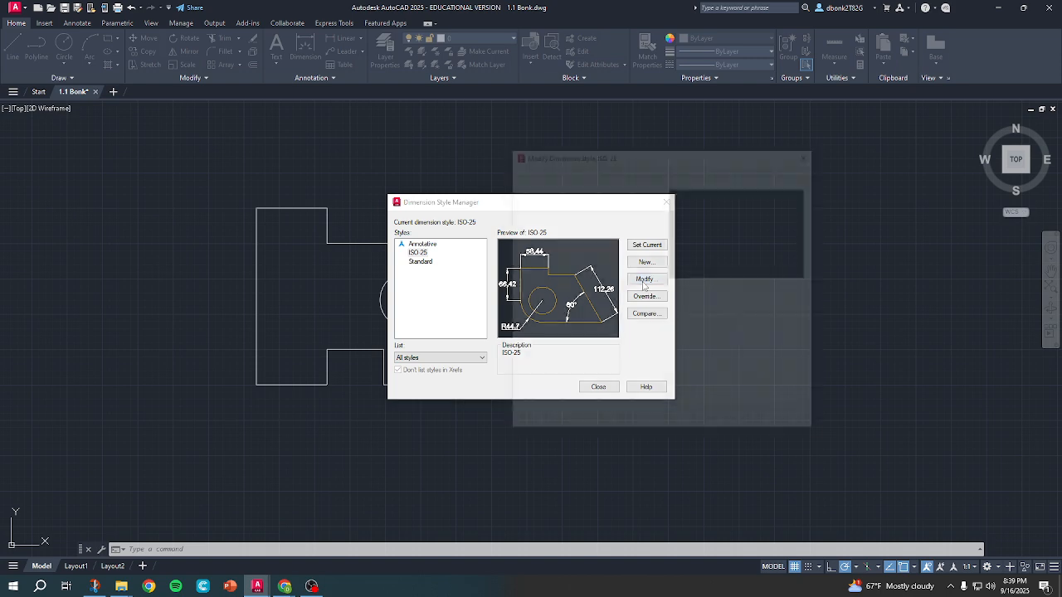
left_click(569, 176)
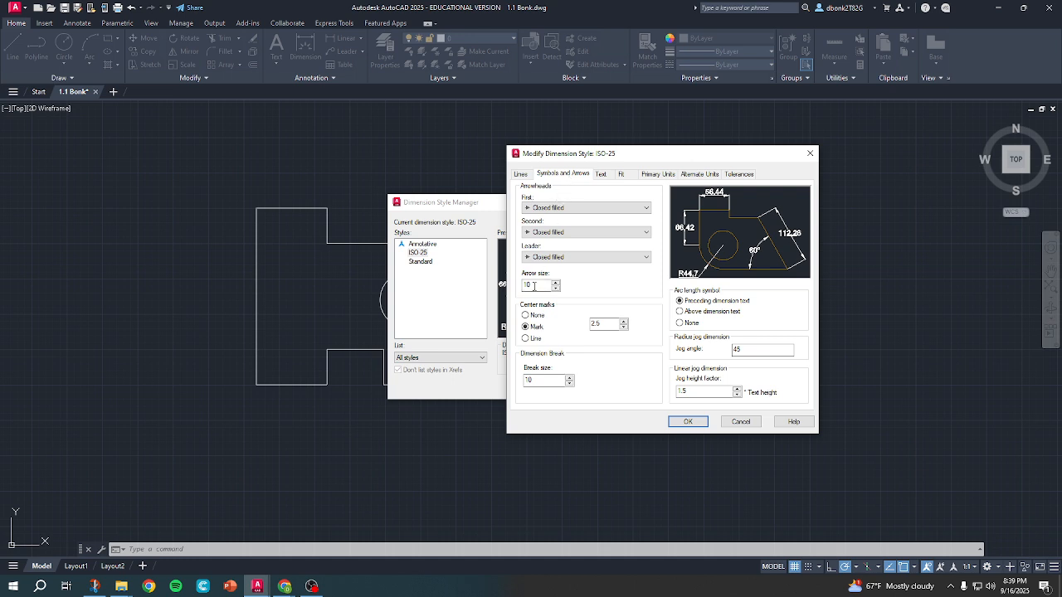
left_click_drag(534, 285, 515, 287)
left_click(689, 420)
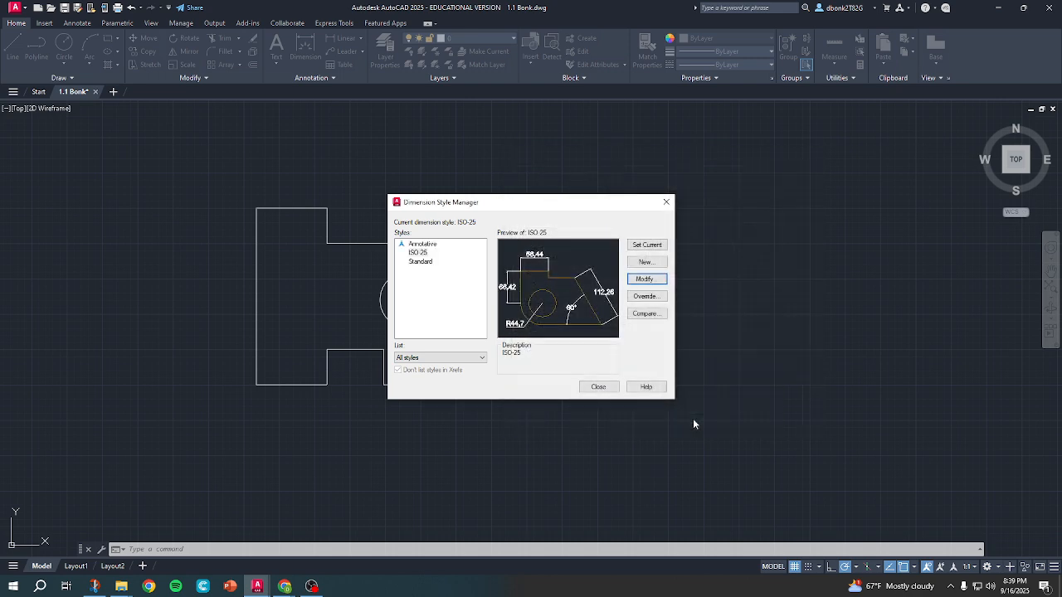
Modify the ISO-25 dimension style again and set its arrow size to 10.
left_click(647, 279)
double_click(521, 285)
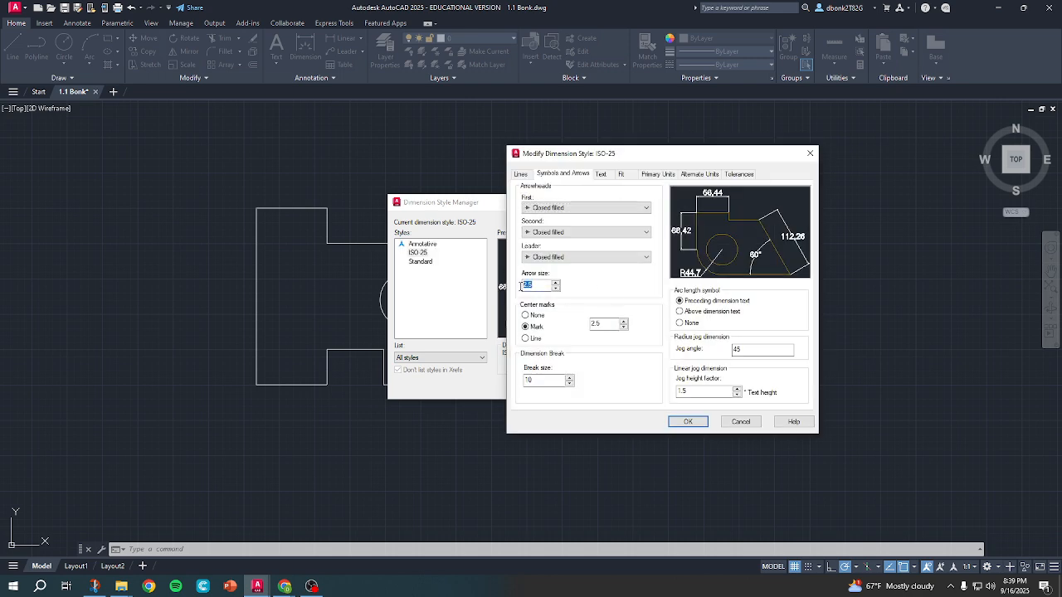
type("10")
Try the dimension text aligned with the dimension line, return it to Horizontal at text height 10, and accept the ISO-25 style.
left_click(601, 175)
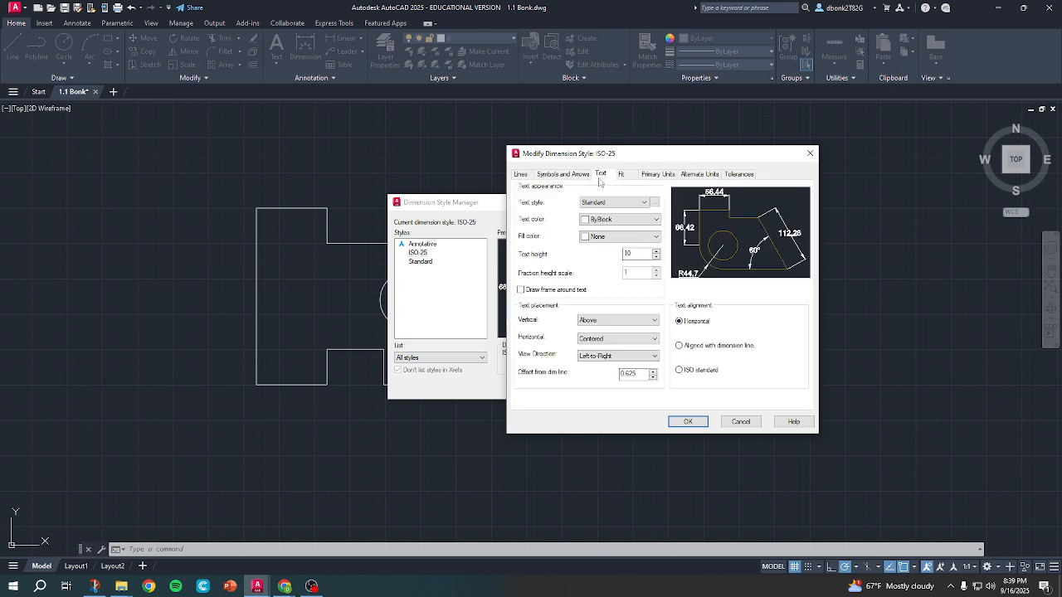
double_click(629, 254)
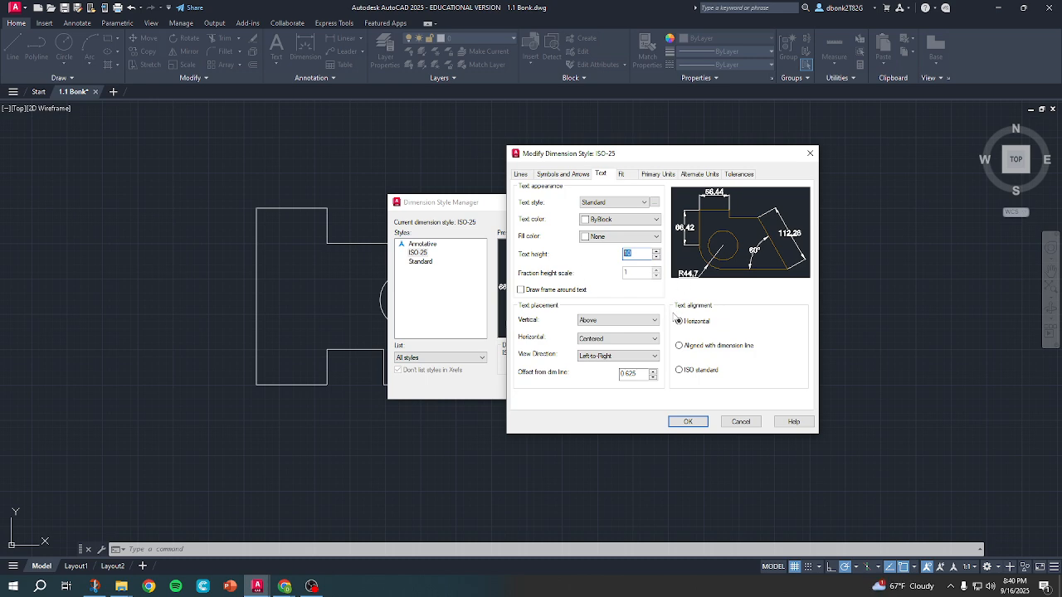
left_click(680, 346)
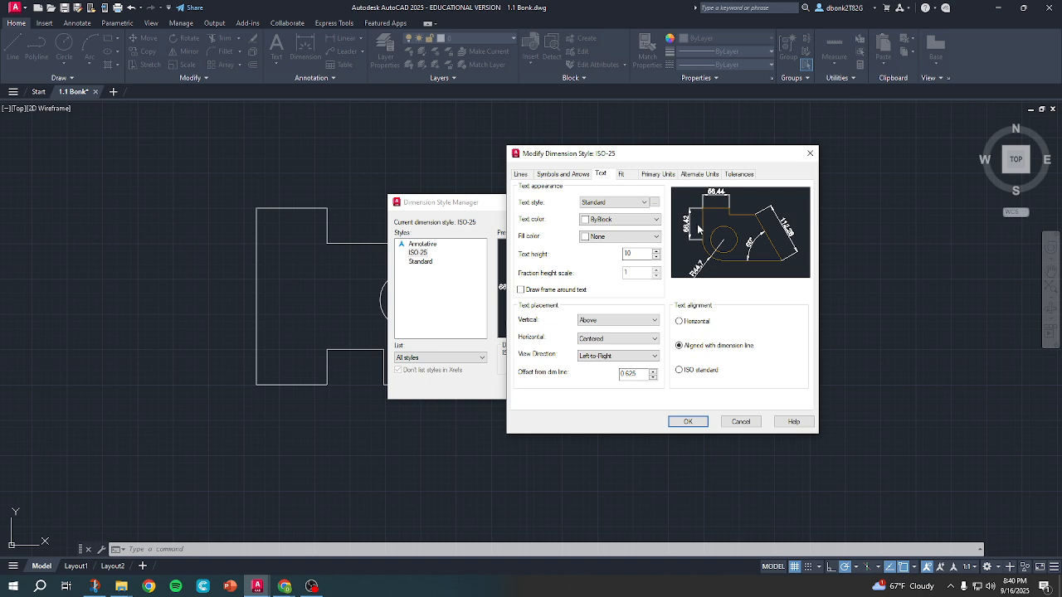
left_click(680, 321)
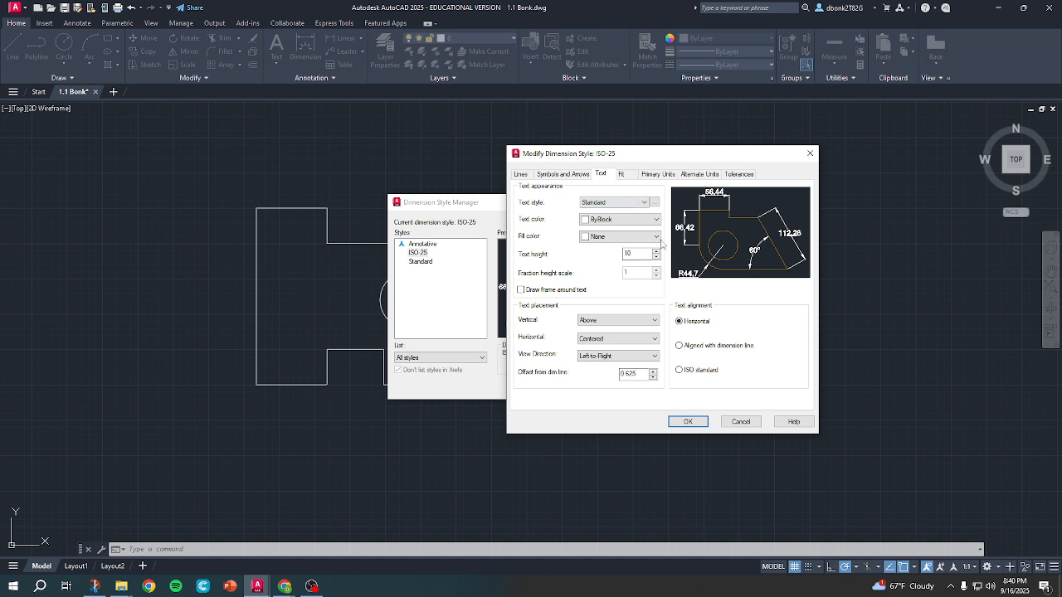
left_click(689, 421)
left_click(606, 387)
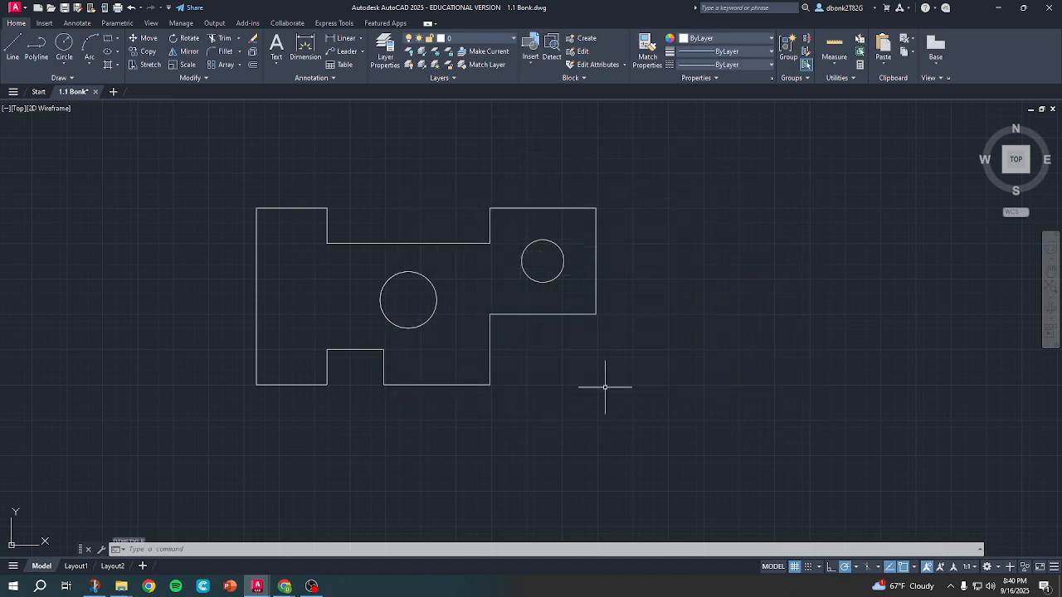
scroll(570, 372, "up", 2)
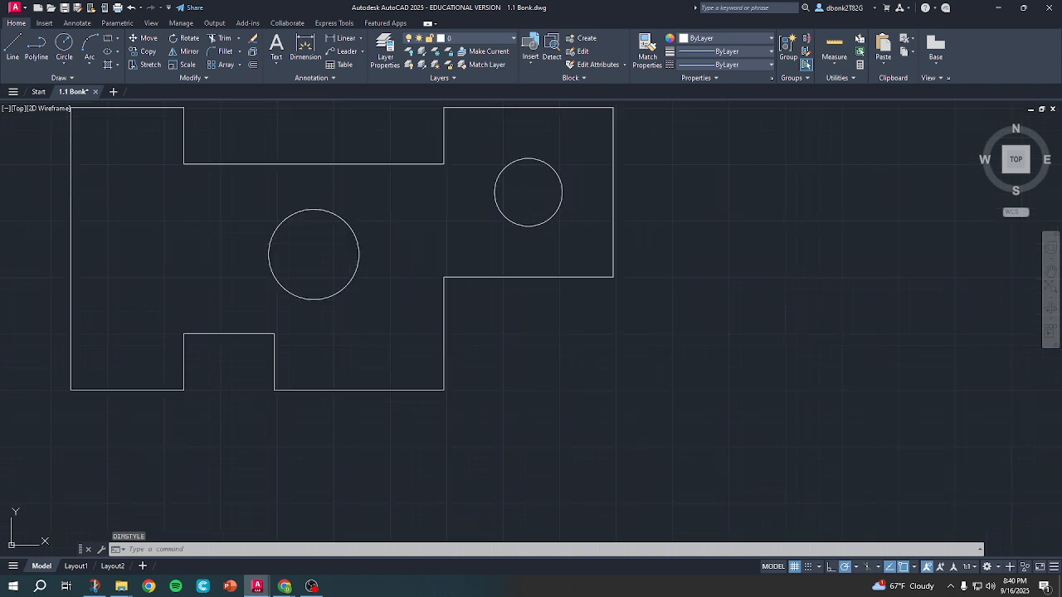
middle_click_drag(569, 373, 634, 412)
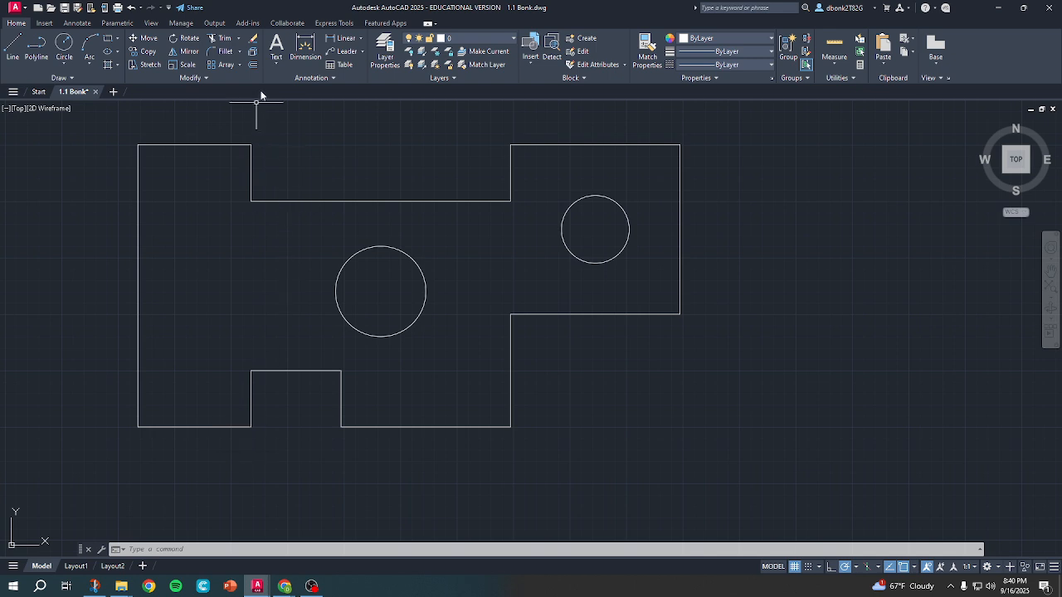
left_click(251, 66)
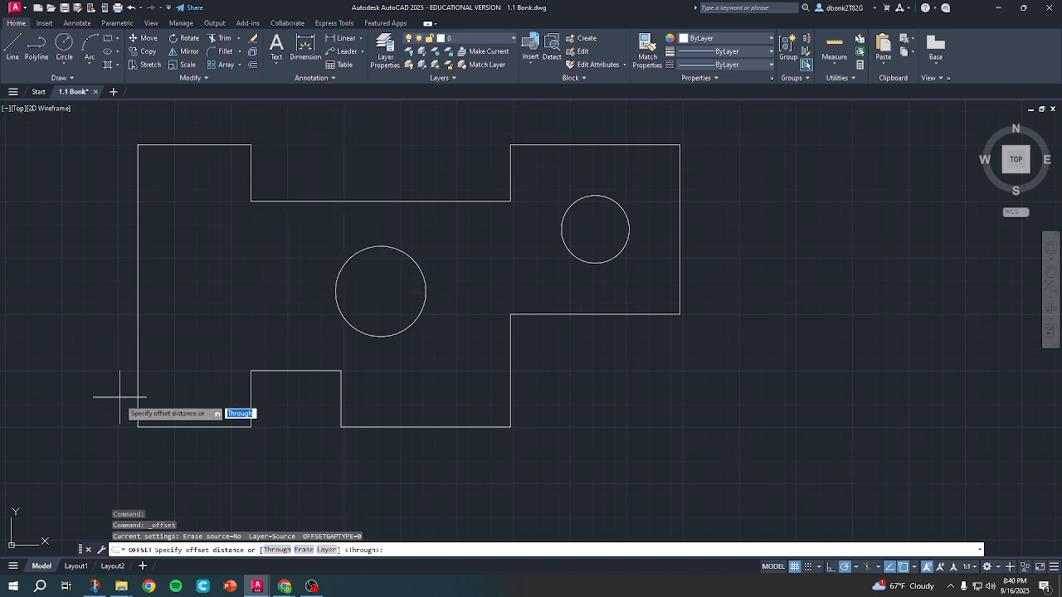
left_click(138, 428)
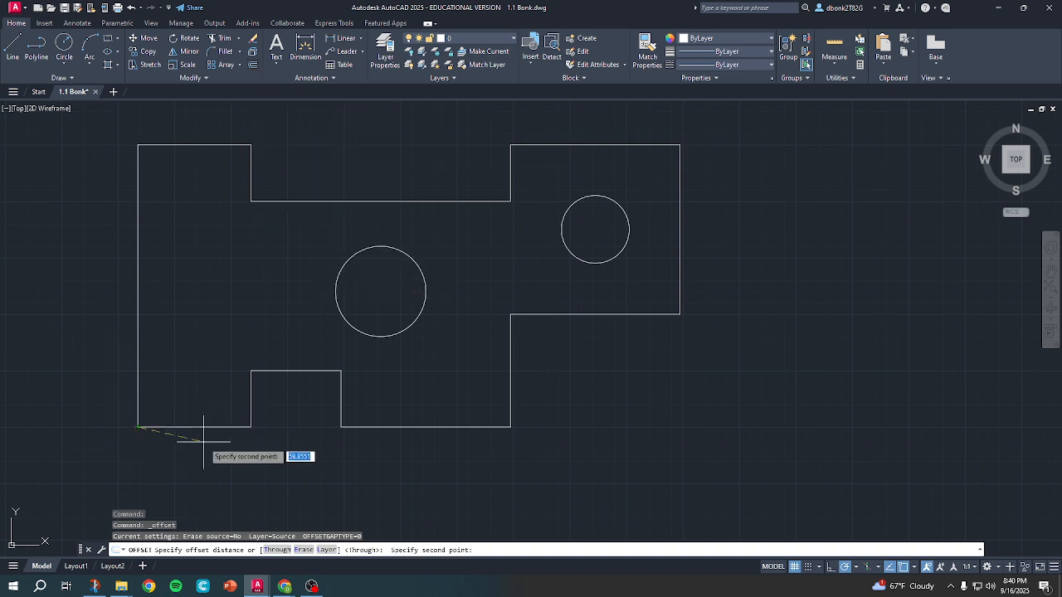
left_click(253, 428)
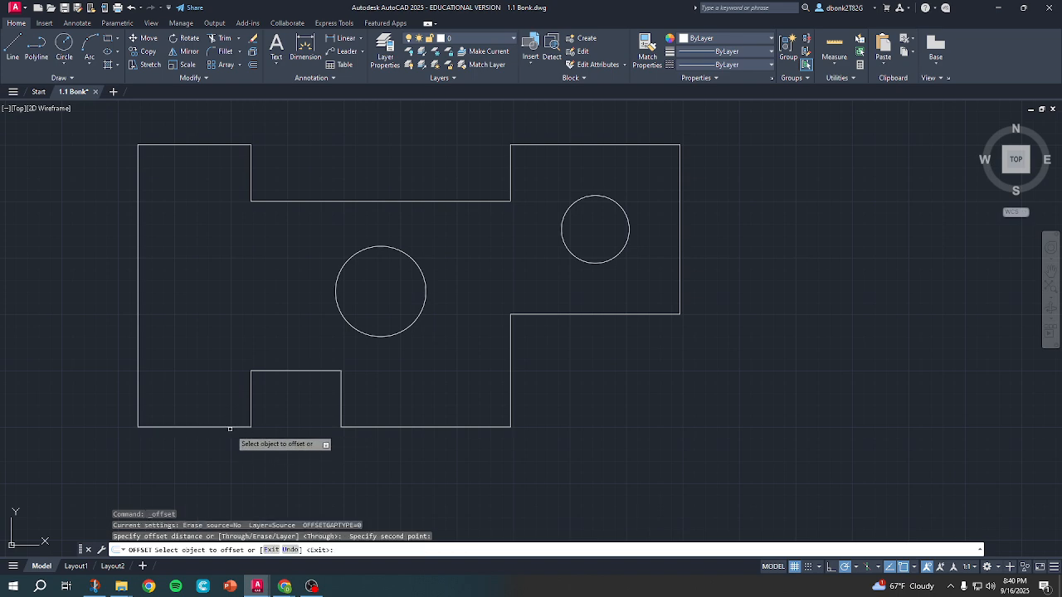
left_click(227, 429)
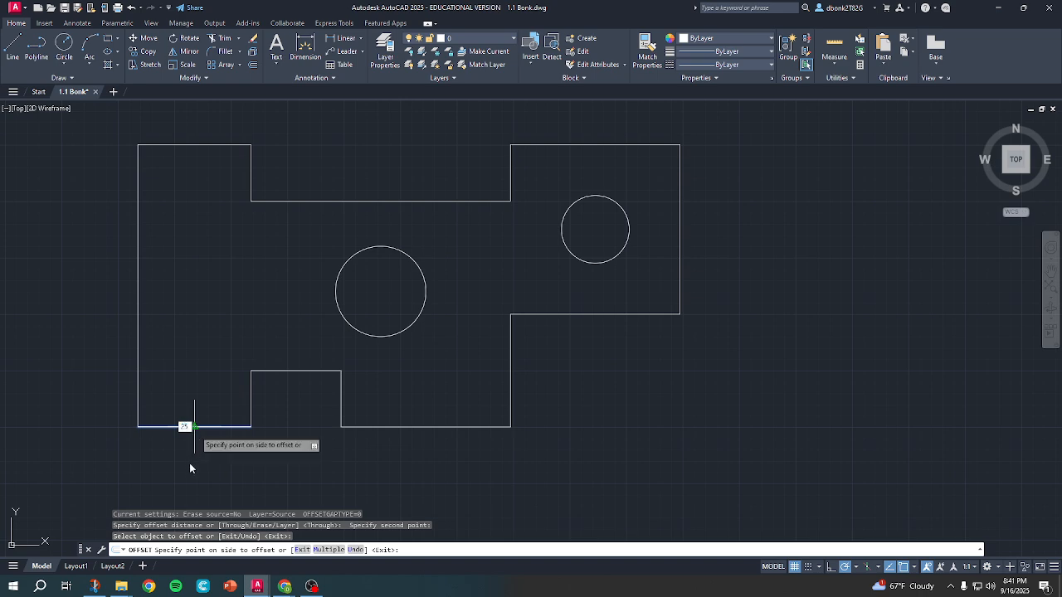
key("Escape")
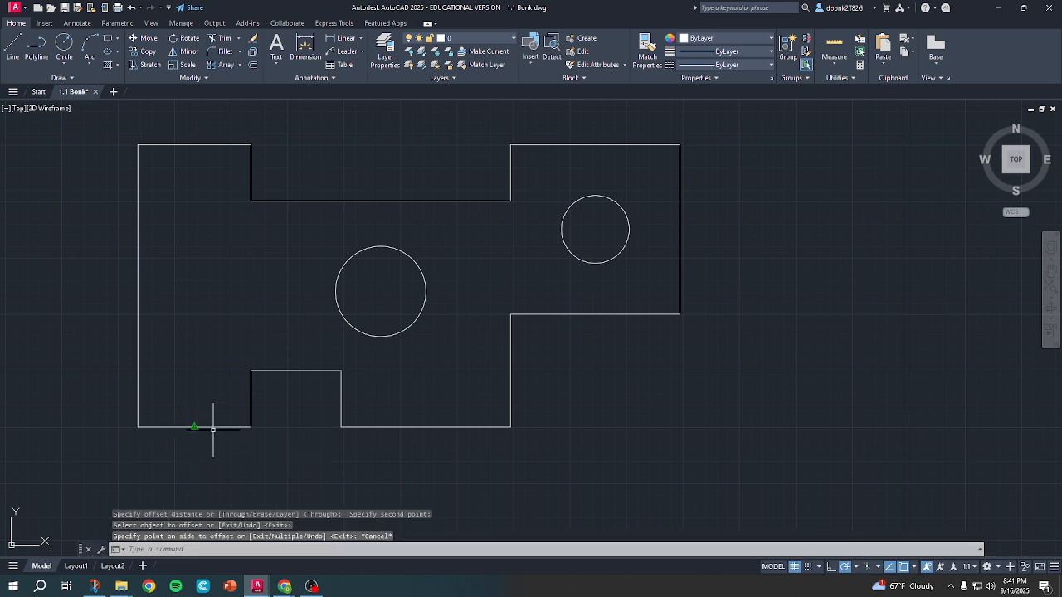
Offset the part's lower-left horizontal edge 25 units downward as a guide line for dimensions.
left_click(219, 426)
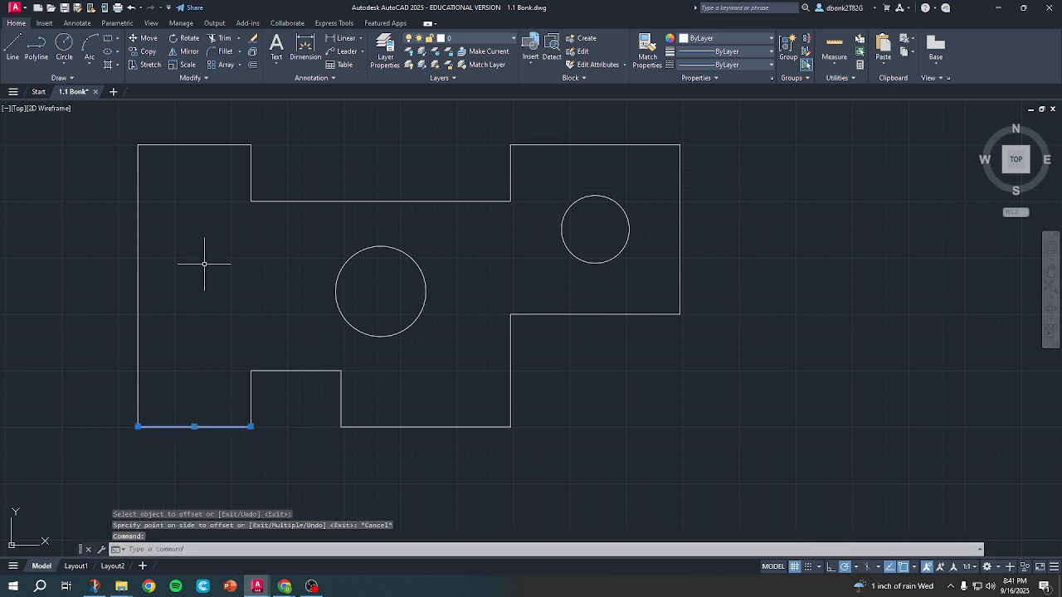
left_click(253, 64)
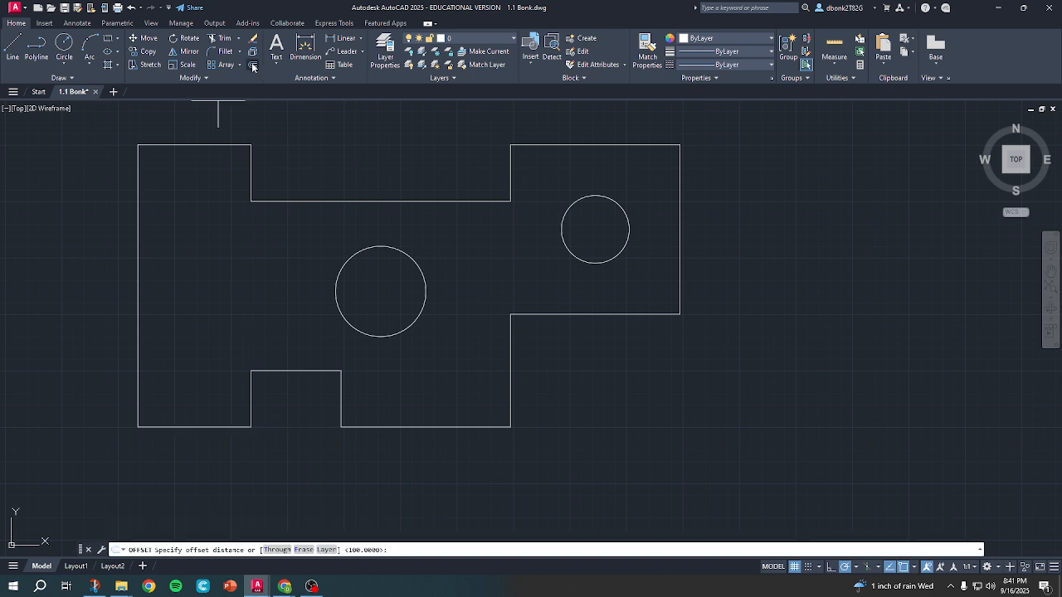
left_click(251, 426)
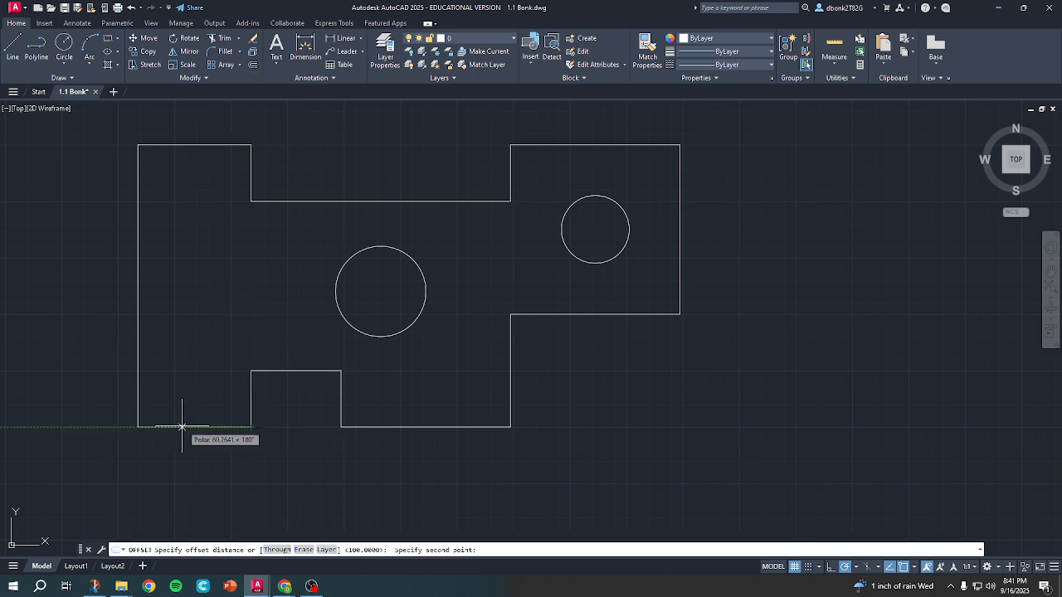
left_click(138, 426)
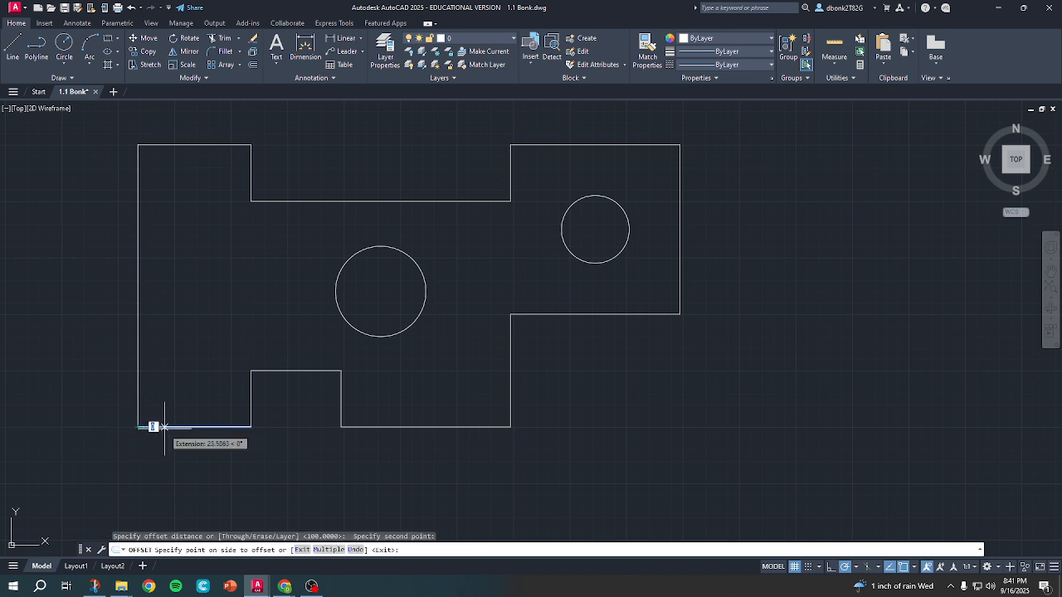
scroll(166, 445, "down", 4)
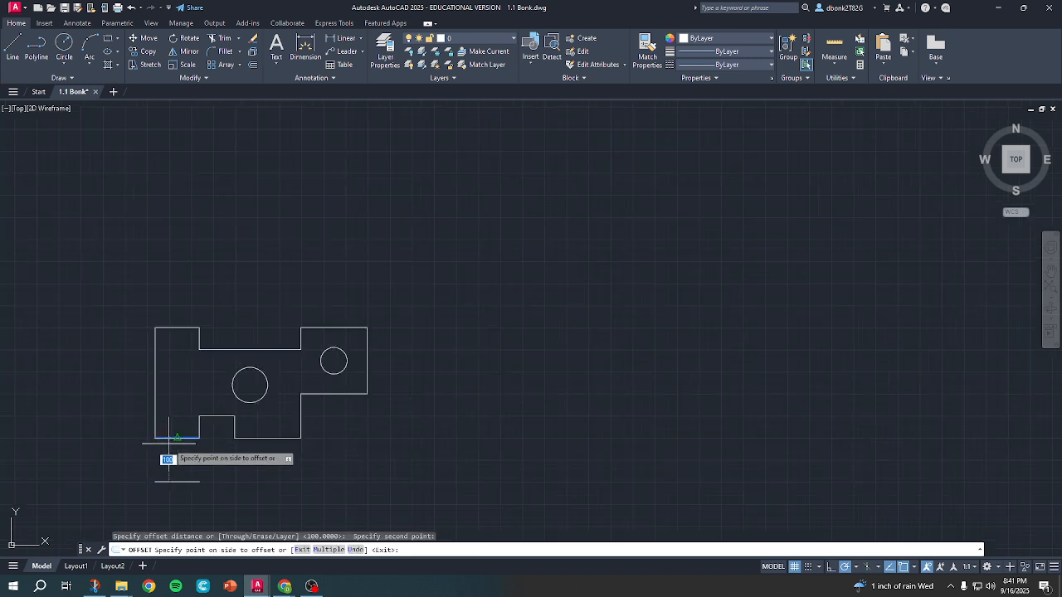
middle_click_drag(171, 452, 310, 340)
scroll(311, 339, "up", 2)
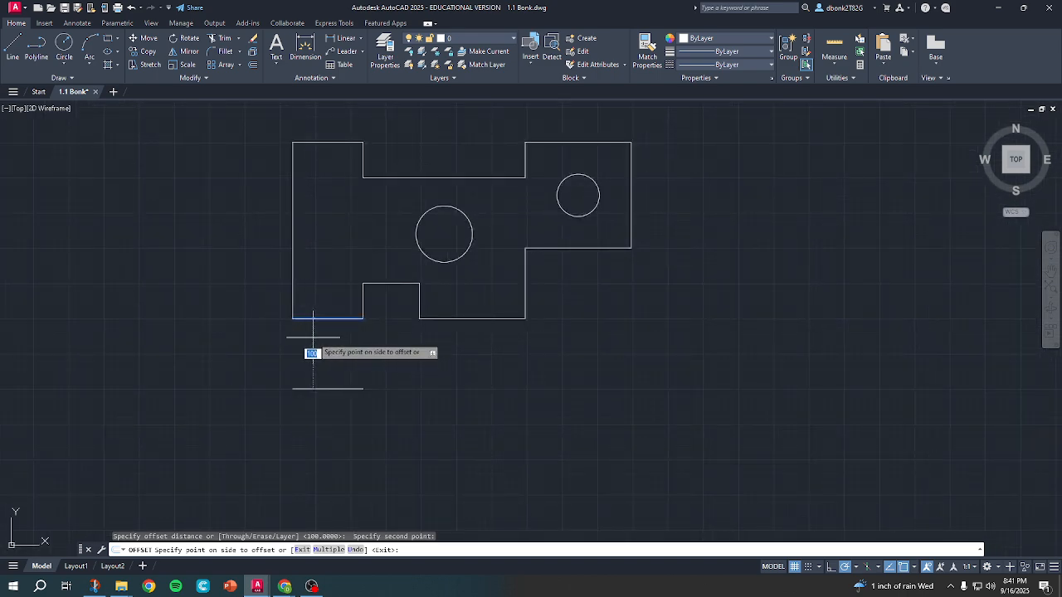
scroll(313, 338, "up", 2)
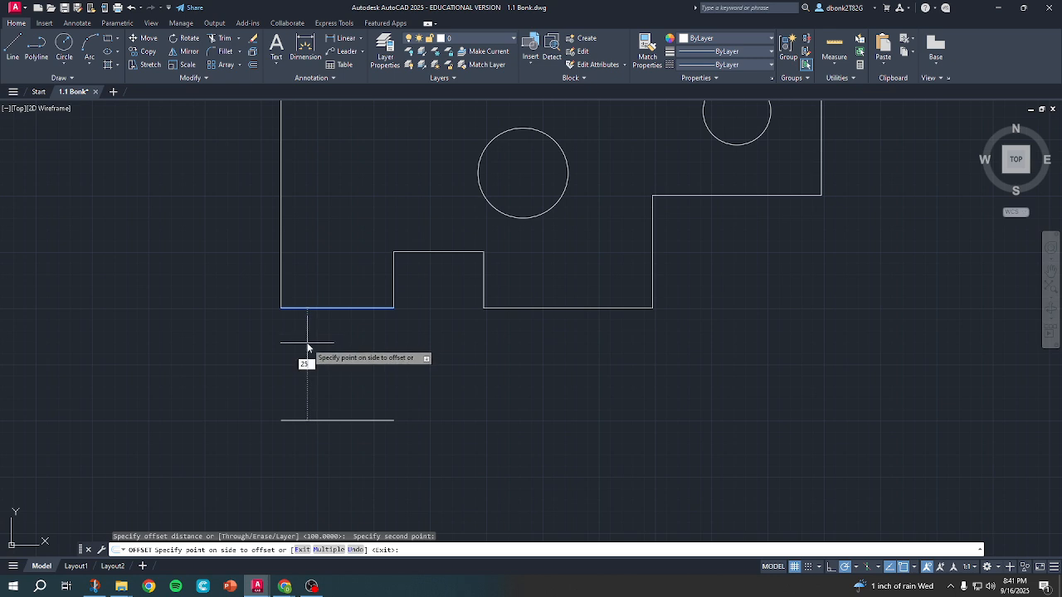
key("Return")
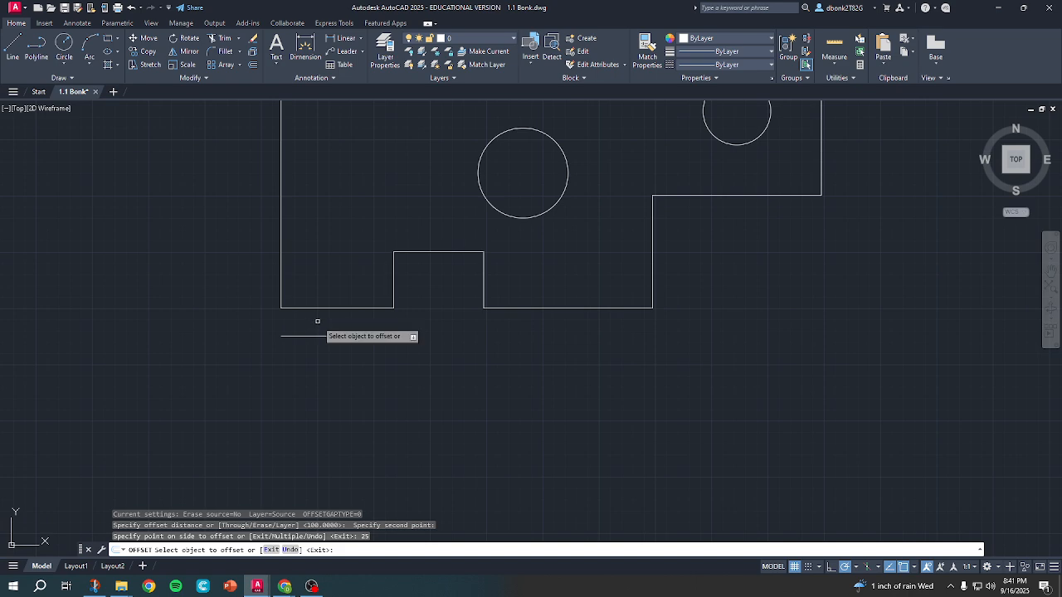
Dimension the length of the lower-left horizontal edge, placing the dimension line on the offset guide line below it.
left_click(307, 46)
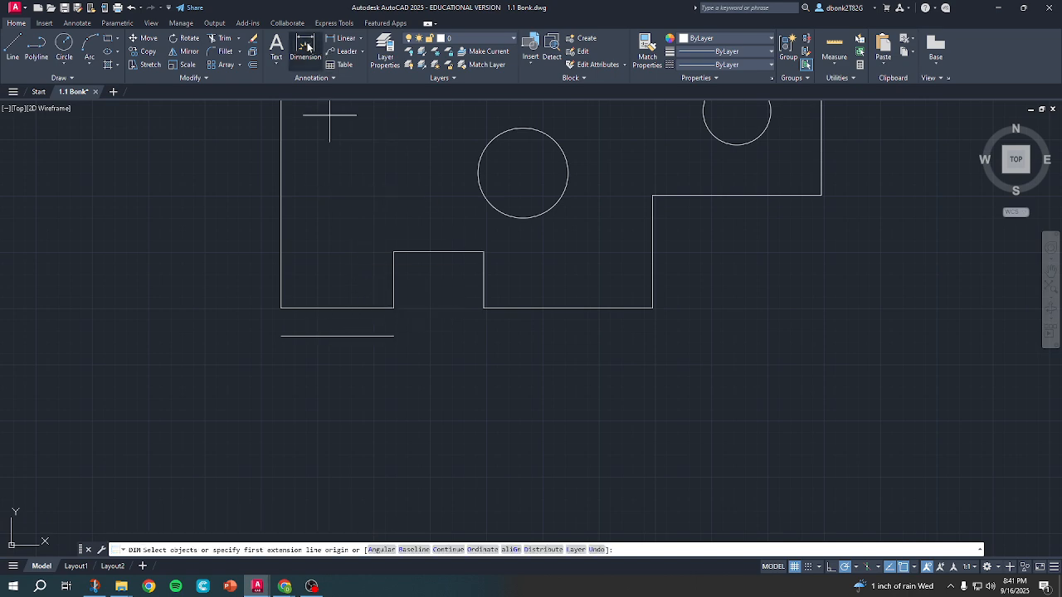
left_click(281, 308)
scroll(282, 308, "up", 4)
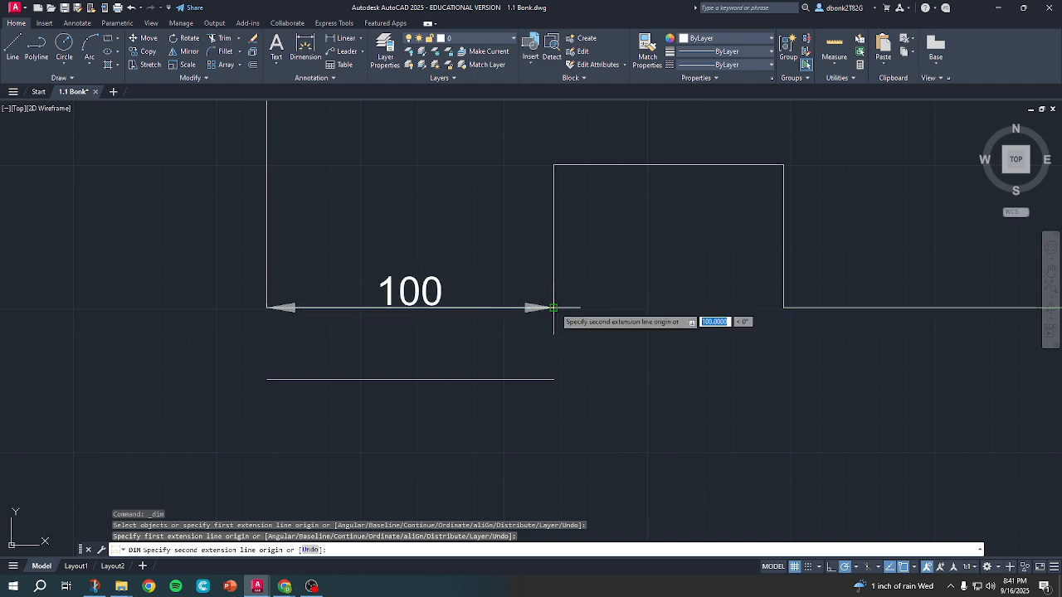
left_click(553, 307)
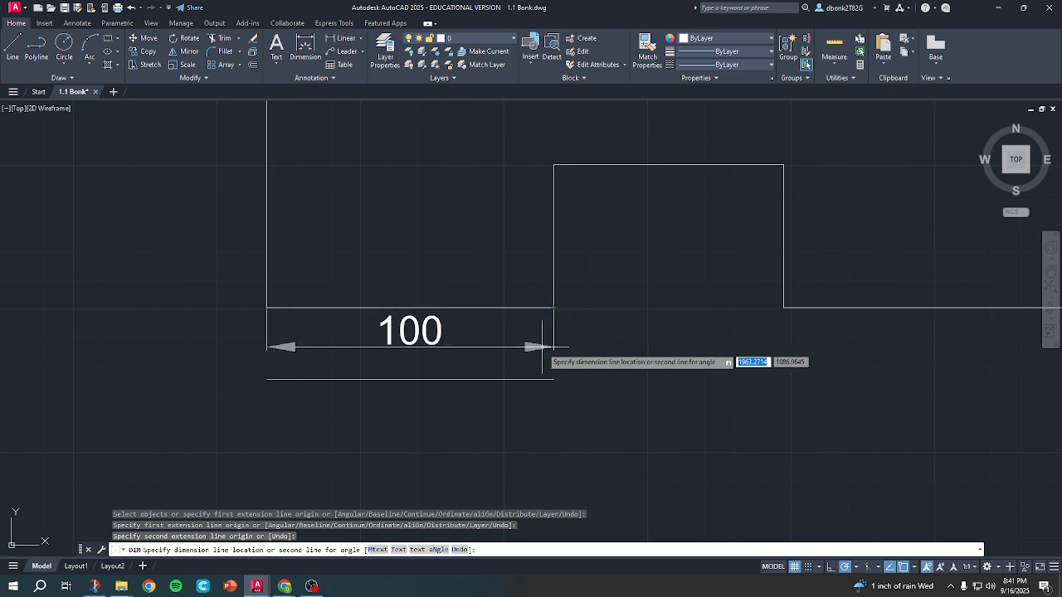
left_click(553, 379)
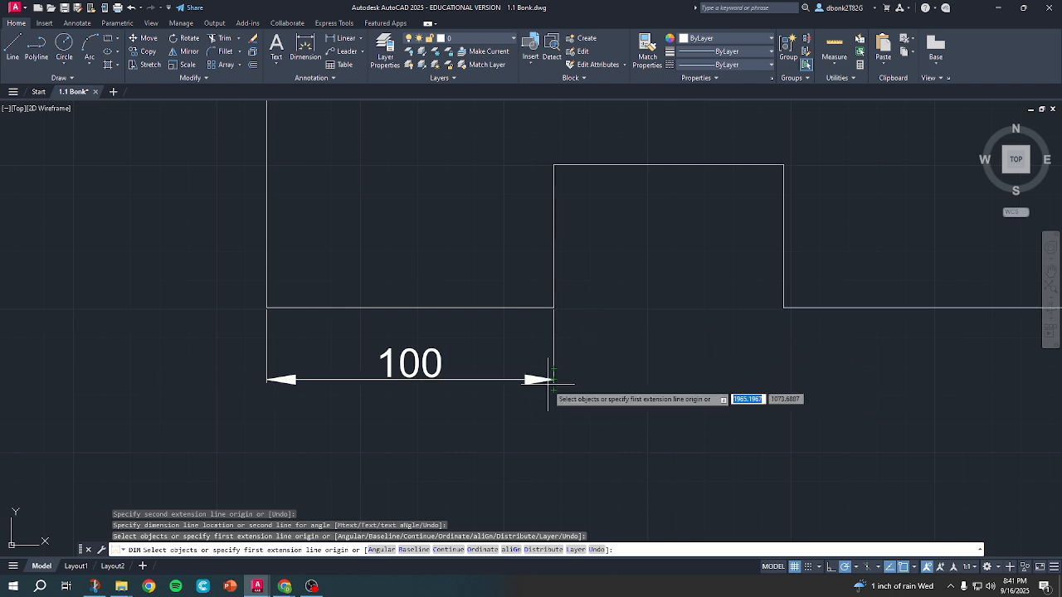
Dimension the width of the bottom notch across its upper corners, aligning the dimension line with the existing lower-left dimension.
left_click(553, 163)
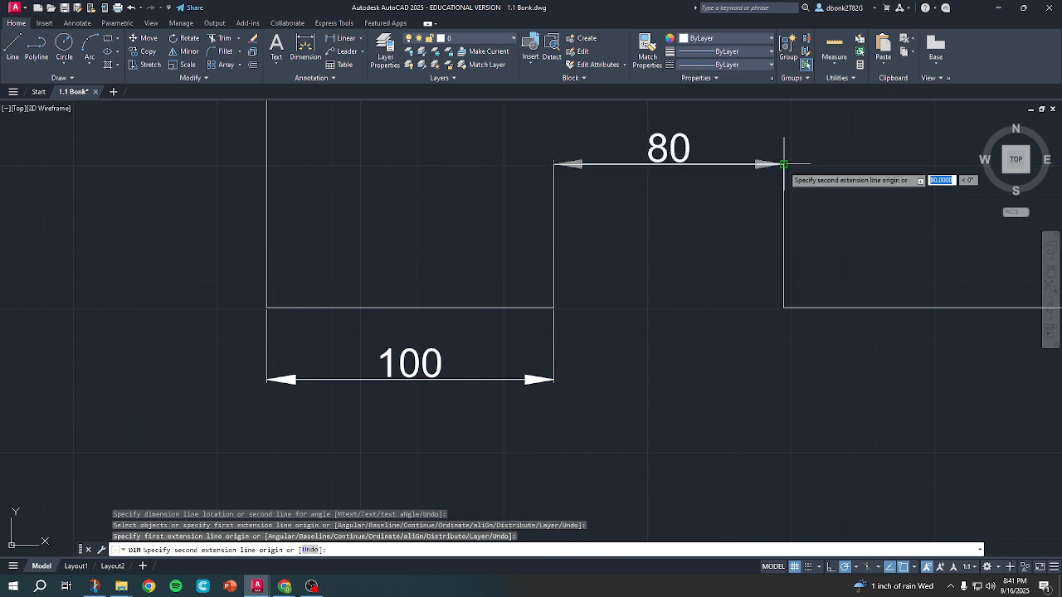
left_click(784, 165)
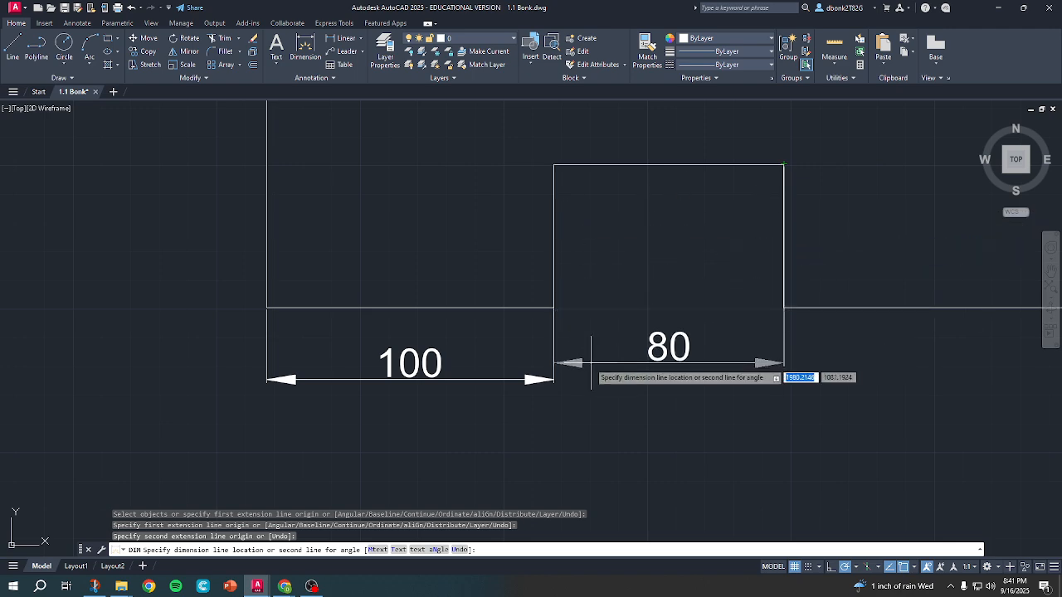
left_click(554, 379)
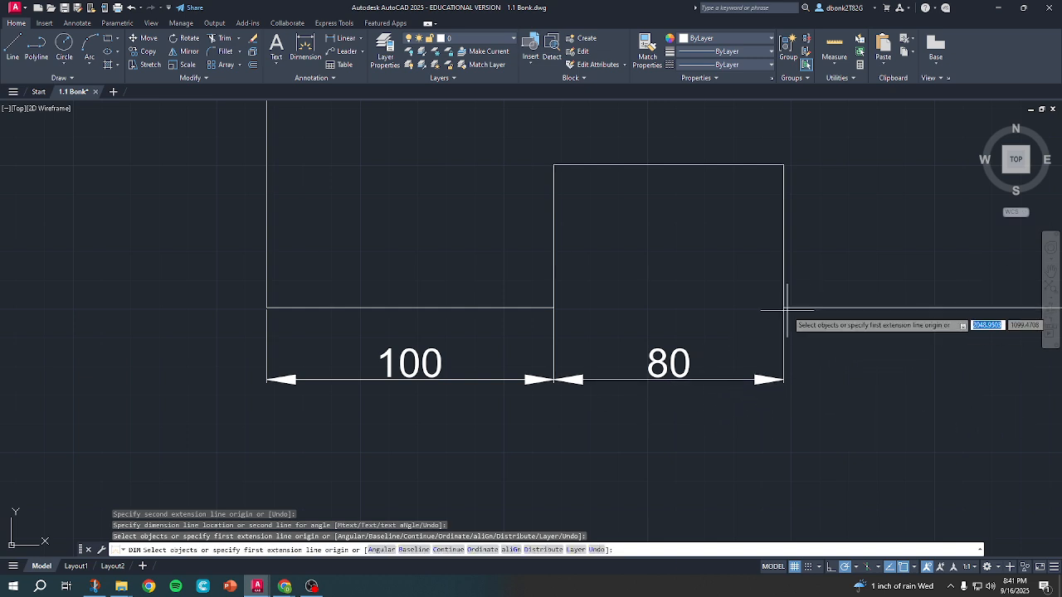
Dimension the length of the bottom horizontal edge right of the notch, in line with the notch width dimension.
middle_click_drag(756, 311, 423, 302)
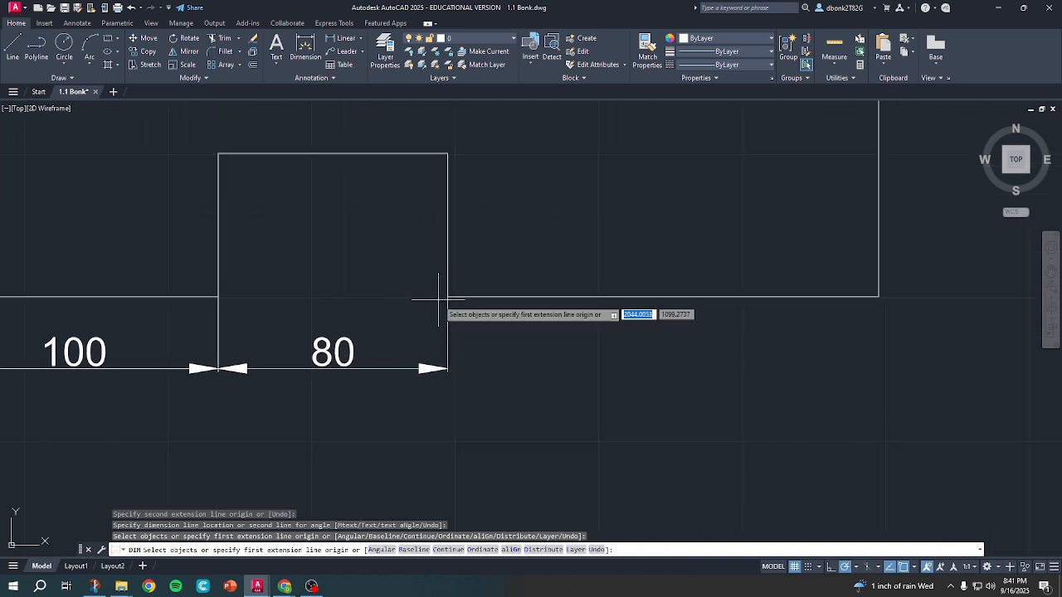
left_click(448, 296)
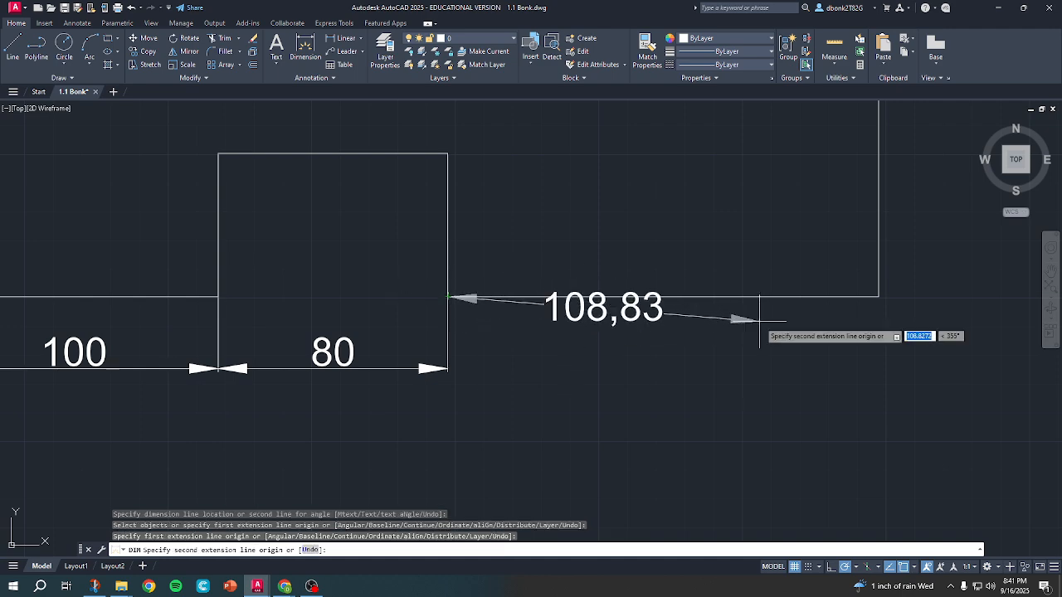
left_click(871, 299)
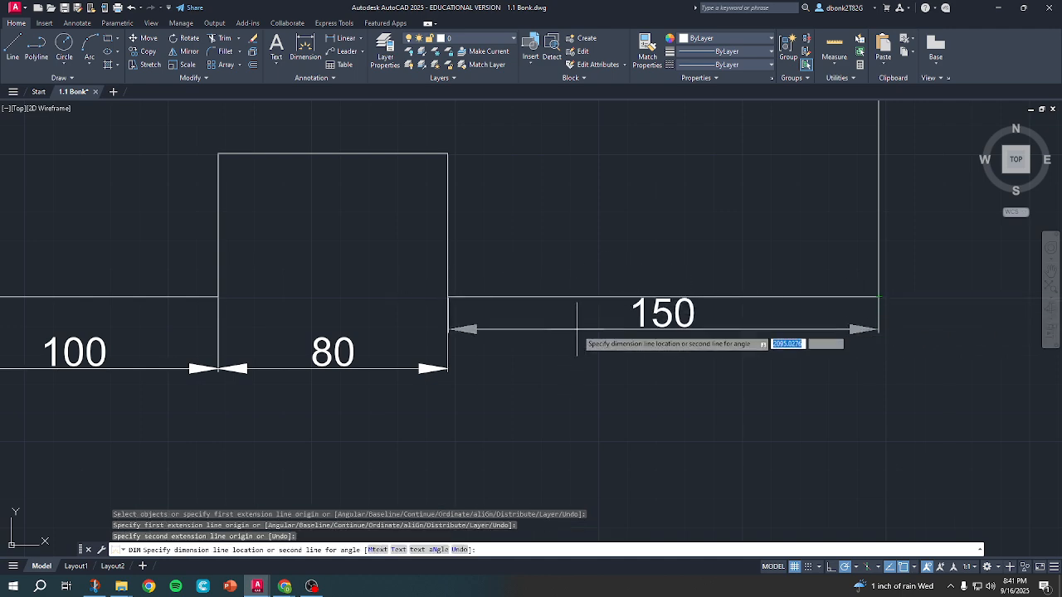
left_click(449, 368)
Dimension the height of the vertical edge beneath the right-hand block, placing the dimension line just to its right.
scroll(448, 370, "down", 5)
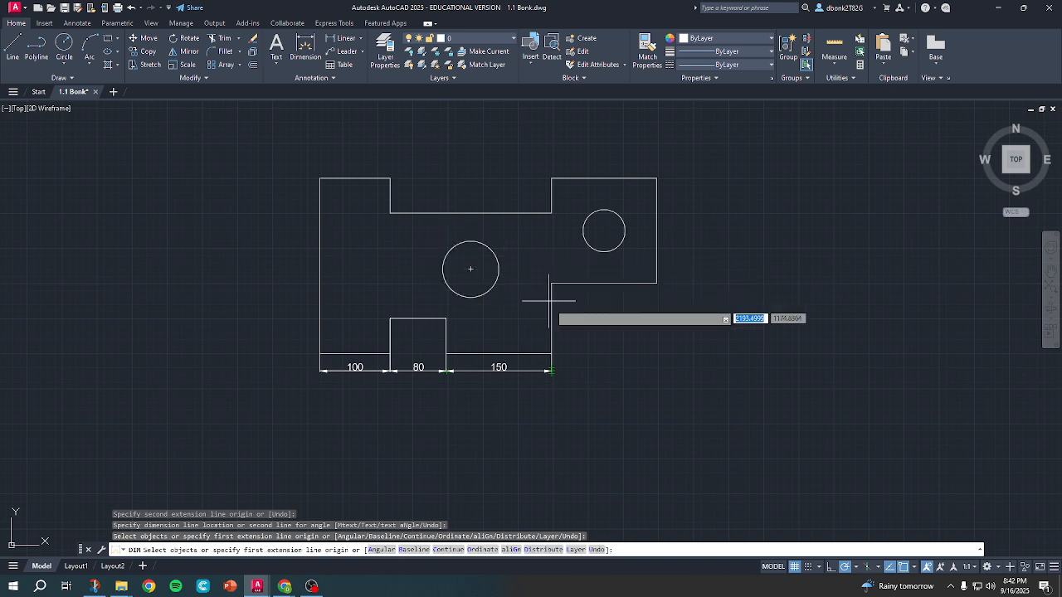
scroll(567, 320, "up", 2)
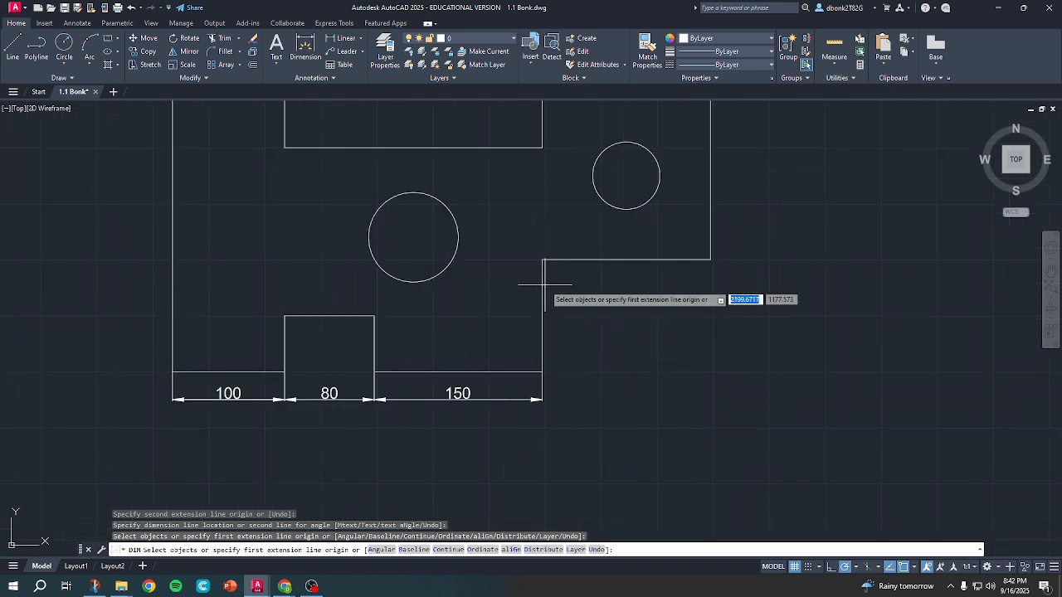
left_click(542, 260)
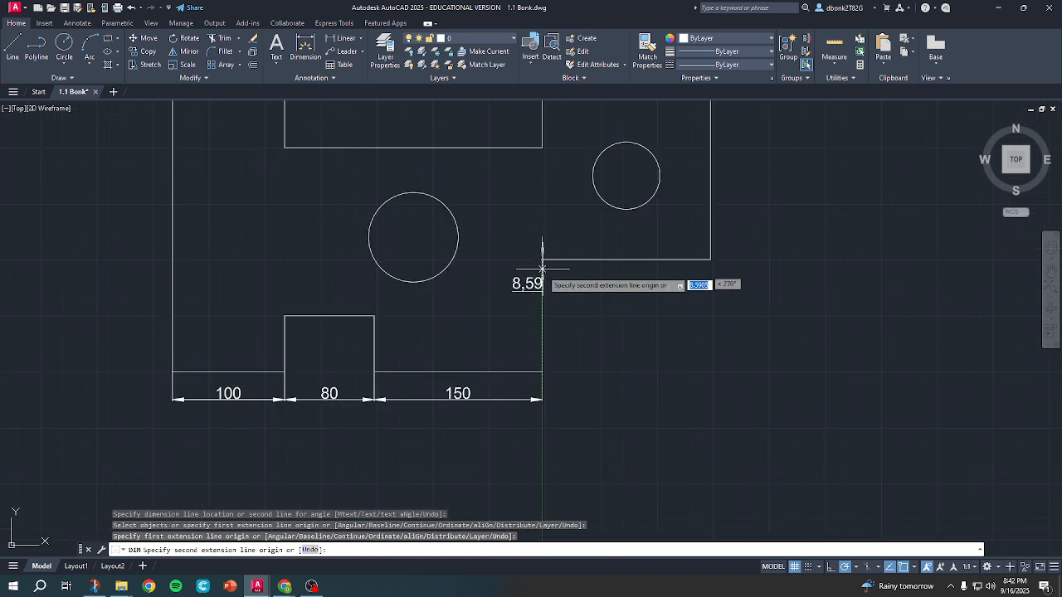
left_click(542, 371)
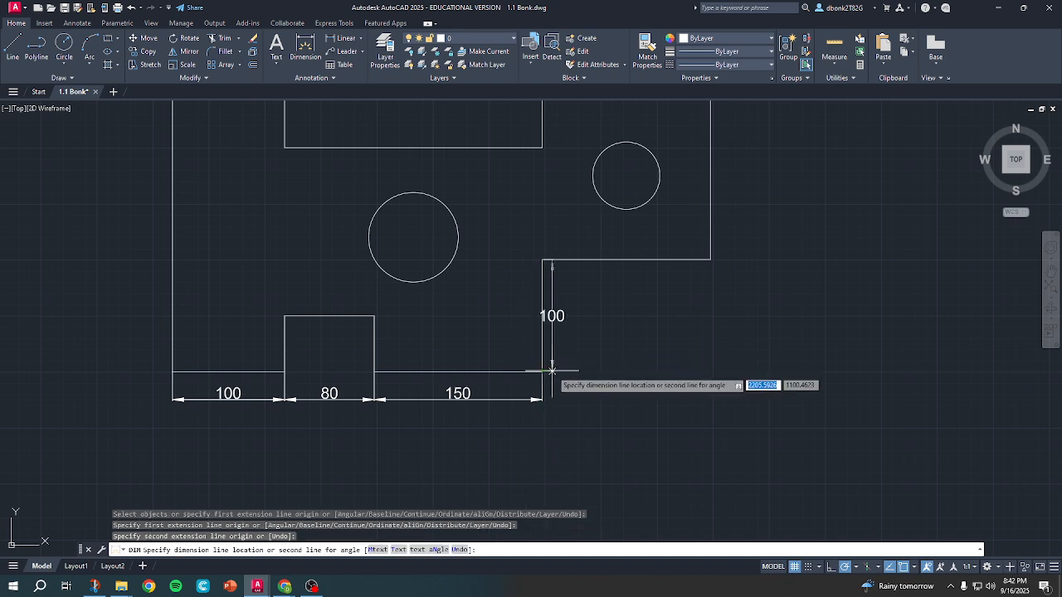
left_click(558, 369)
Dimension the length of the right-hand block's lower edge, aligning the dimension line with the row of dimensions beneath the part.
scroll(680, 303, "down", 2)
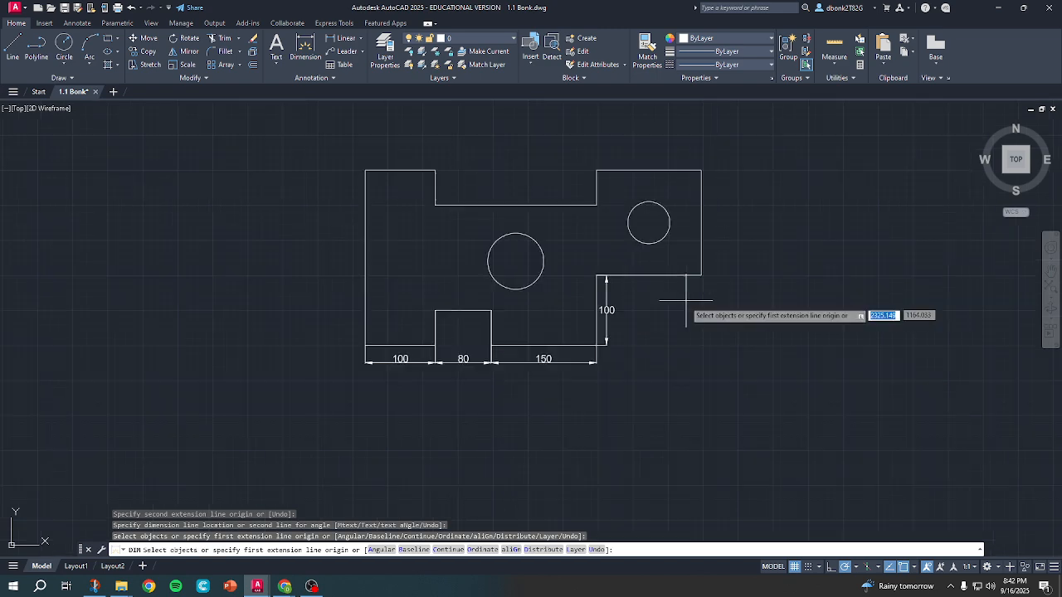
middle_click_drag(811, 315, 715, 390)
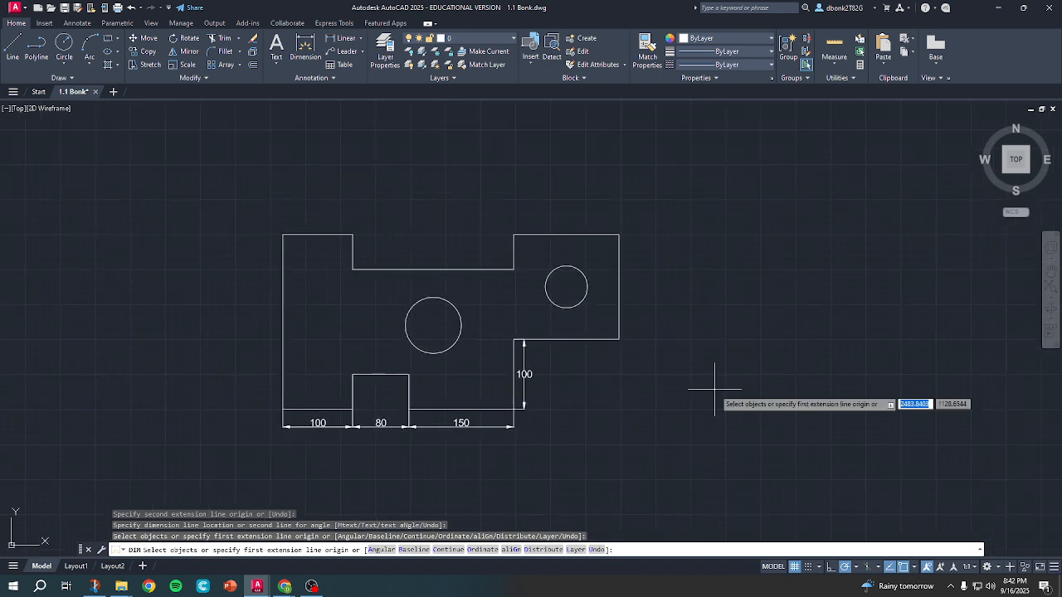
left_click(619, 339)
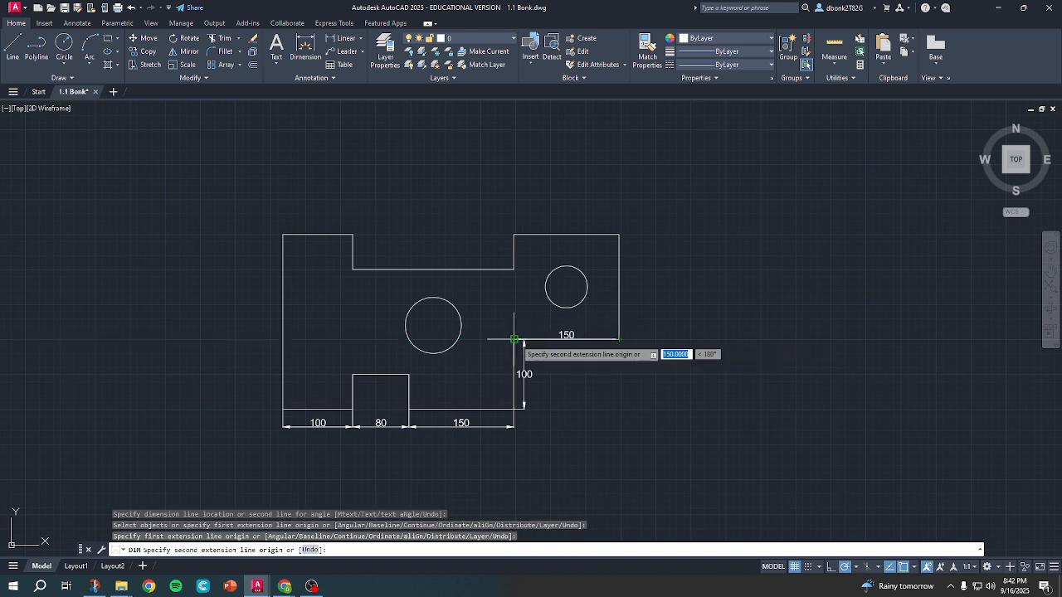
left_click(514, 339)
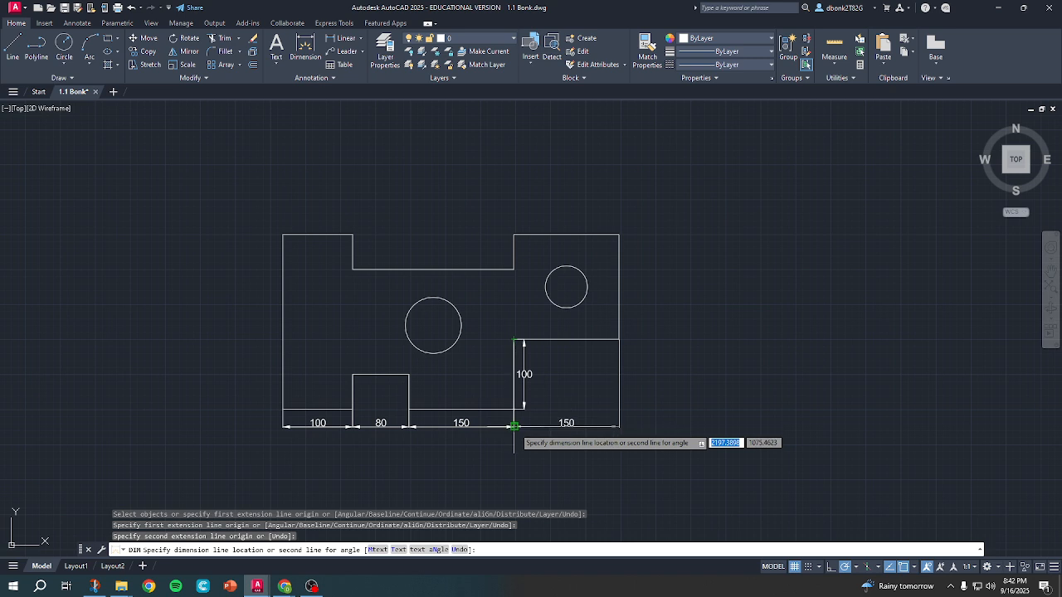
scroll(515, 427, "up", 4)
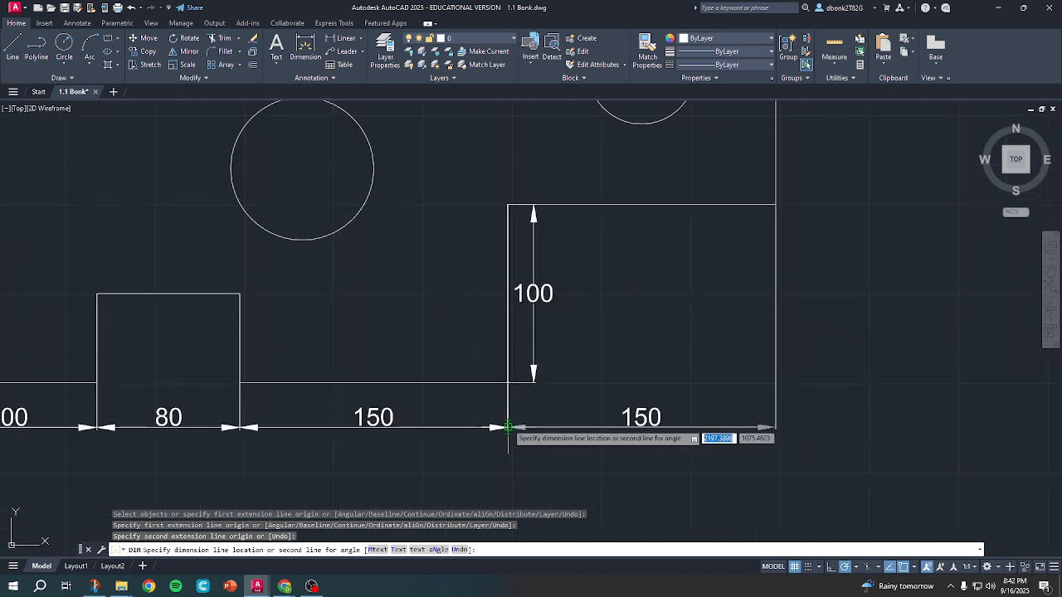
left_click(508, 427)
Dimension the height of the part's far right vertical edge, placing the dimension line just outside it, and end the dimension command.
scroll(547, 419, "down", 5)
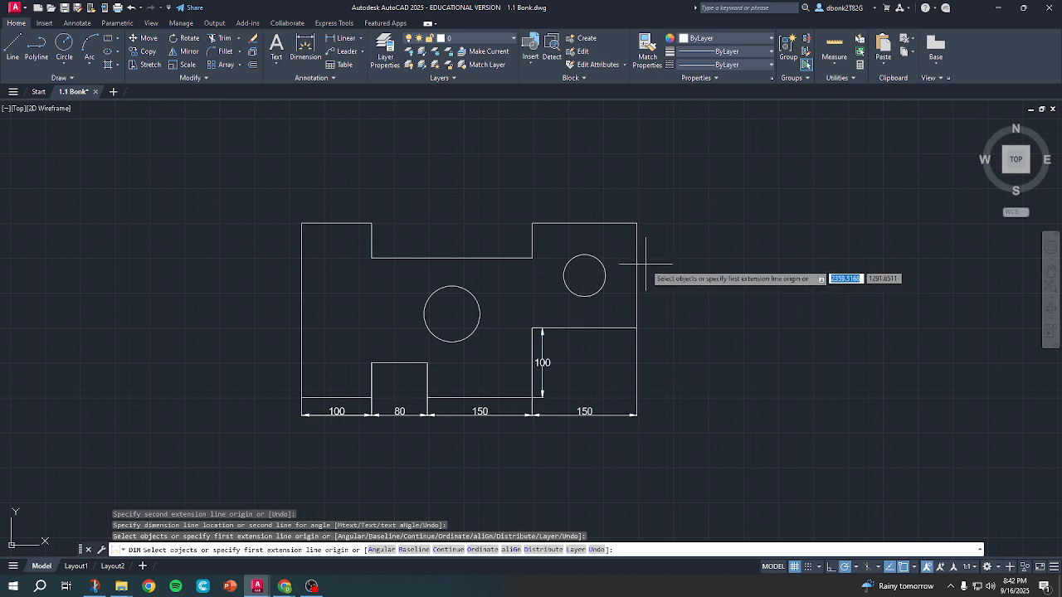
left_click(637, 223)
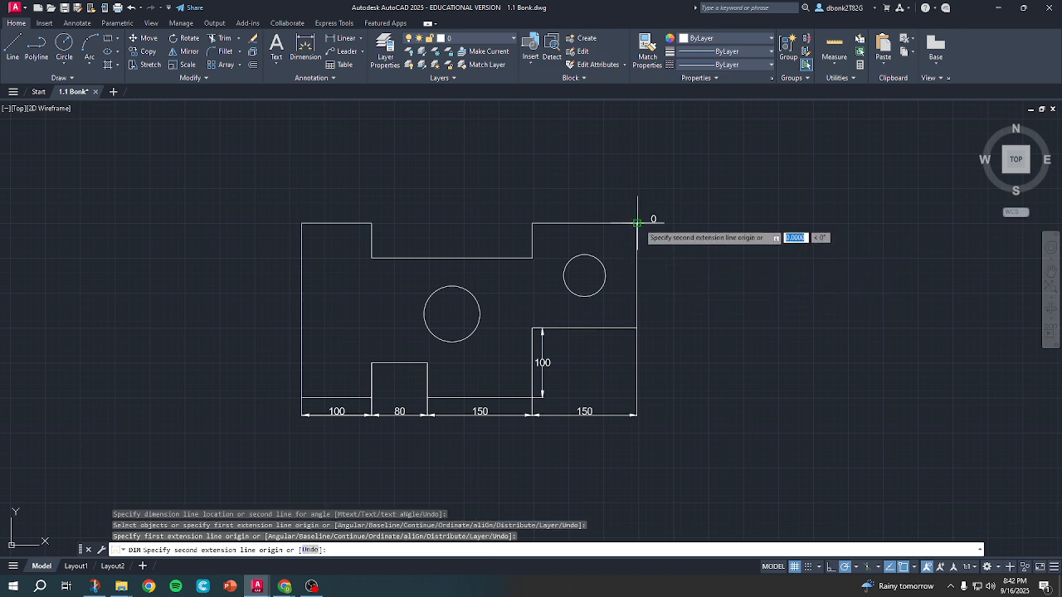
left_click(638, 328)
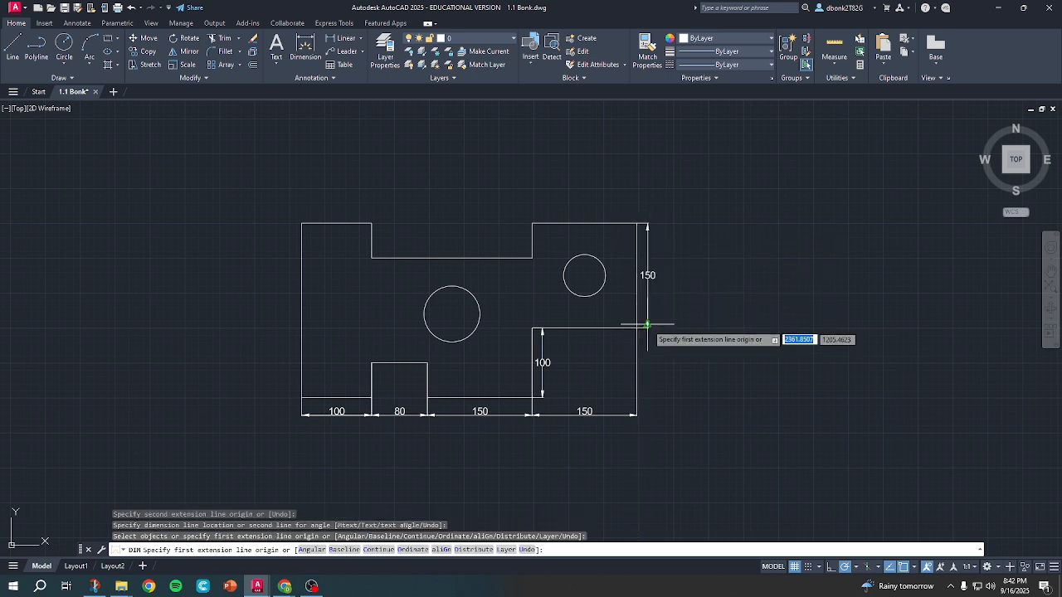
left_click(648, 328)
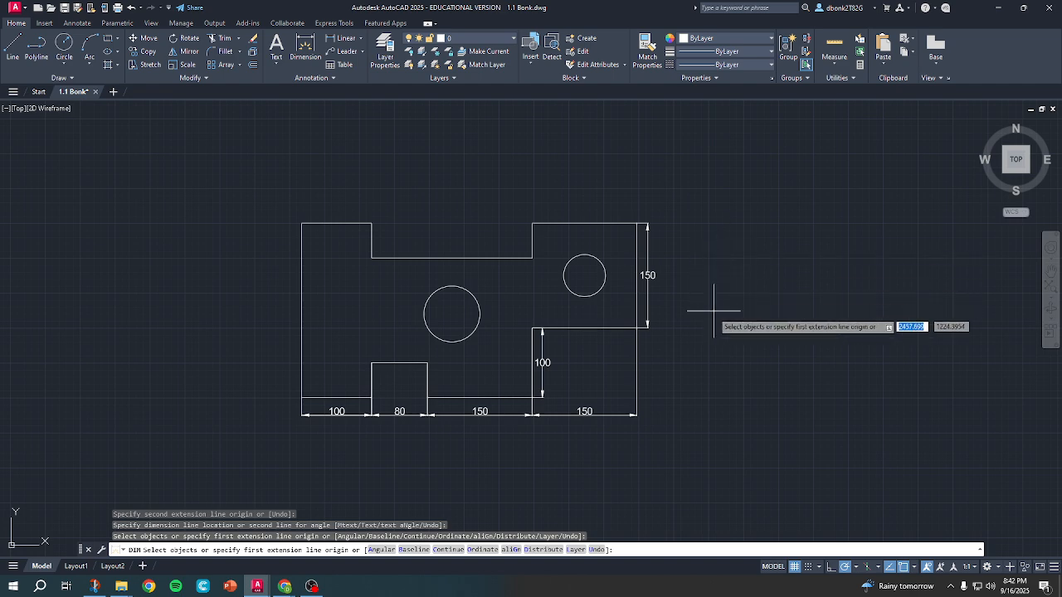
scroll(694, 304, "up", 4)
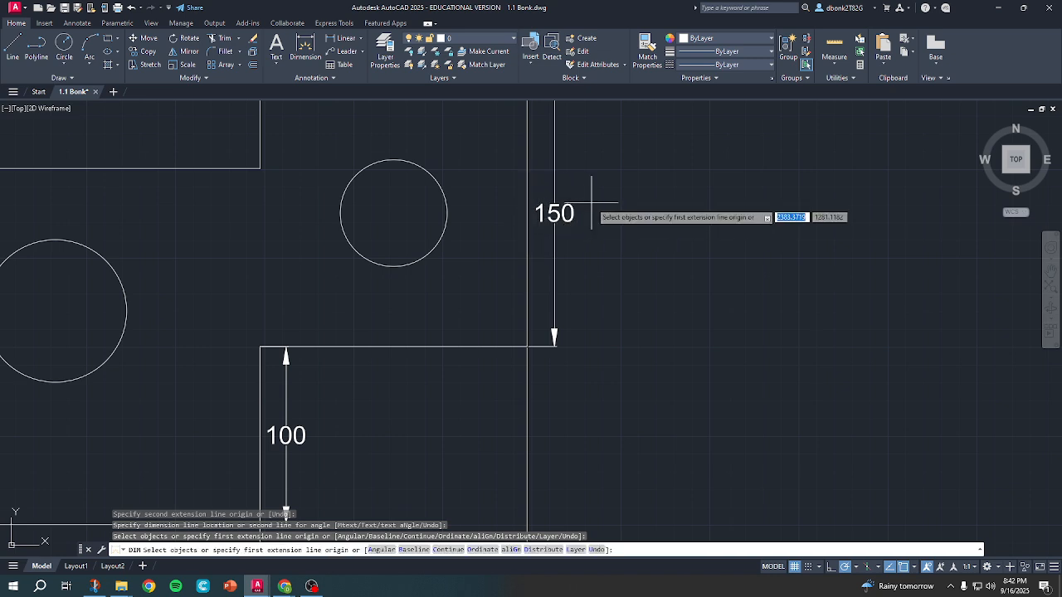
key("Return")
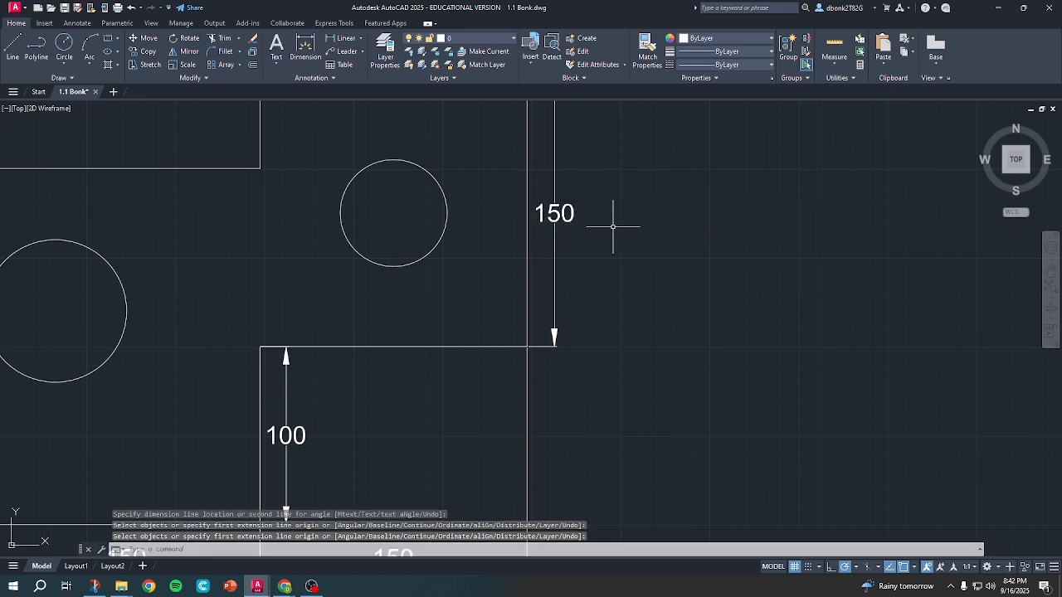
Try to stretch the far right vertical dimension farther outward from the part by its text grip.
left_click(564, 213)
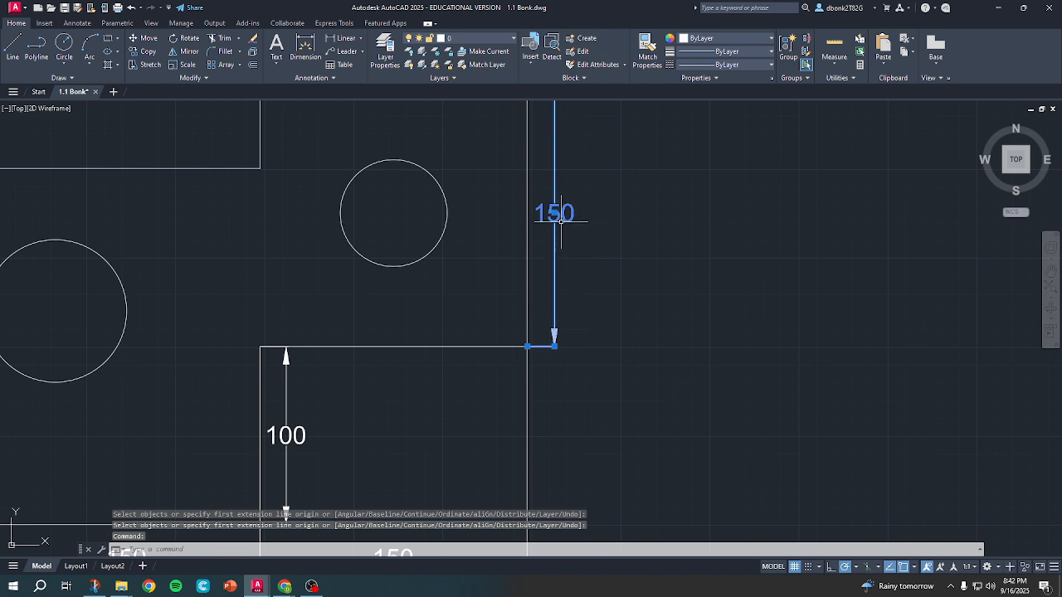
left_click(555, 213)
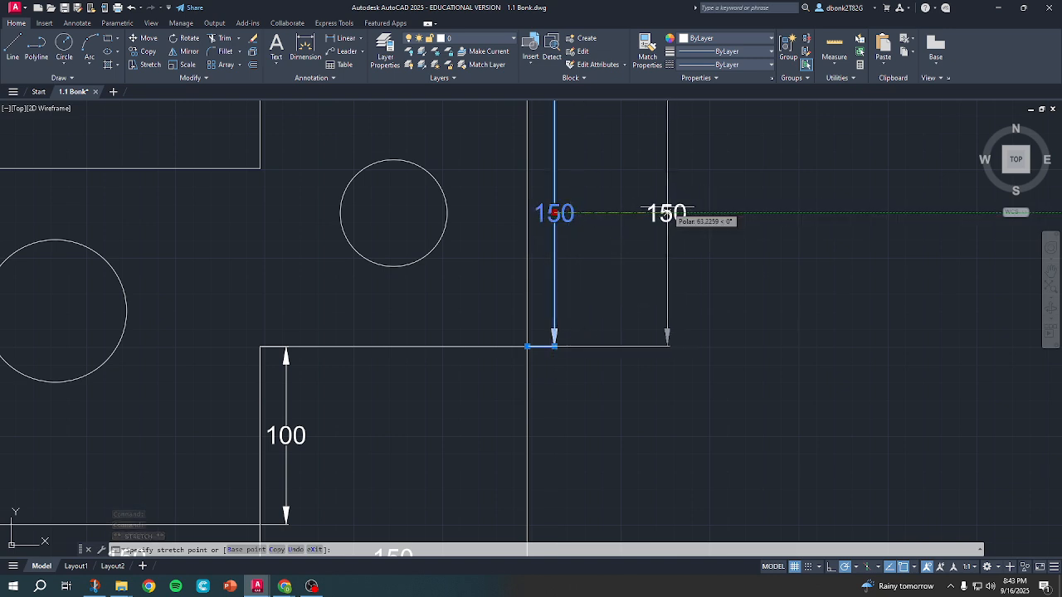
key("Escape")
scroll(680, 236, "down", 5)
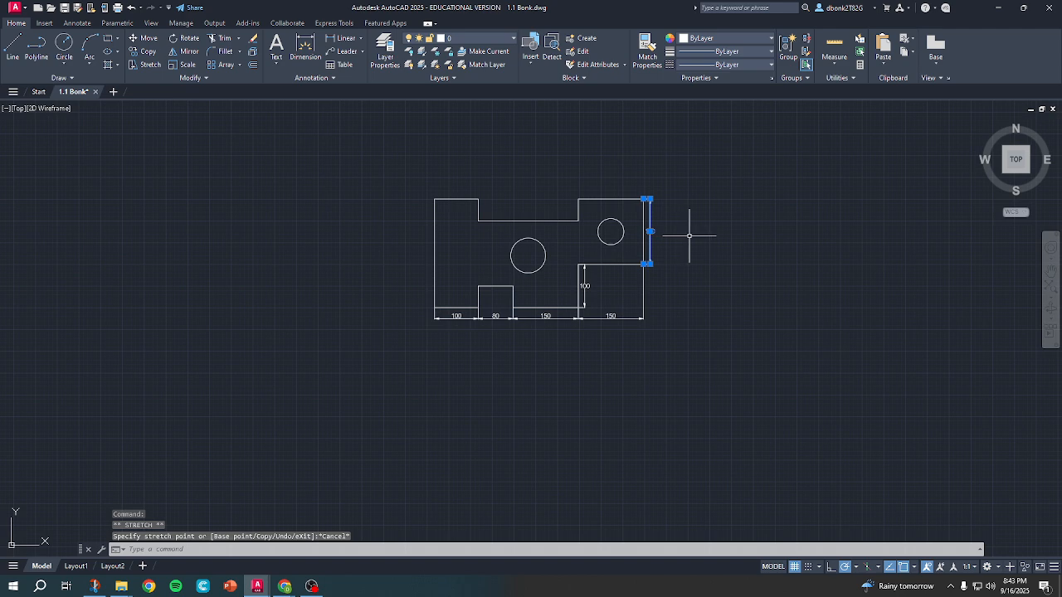
type("dim")
key("Return")
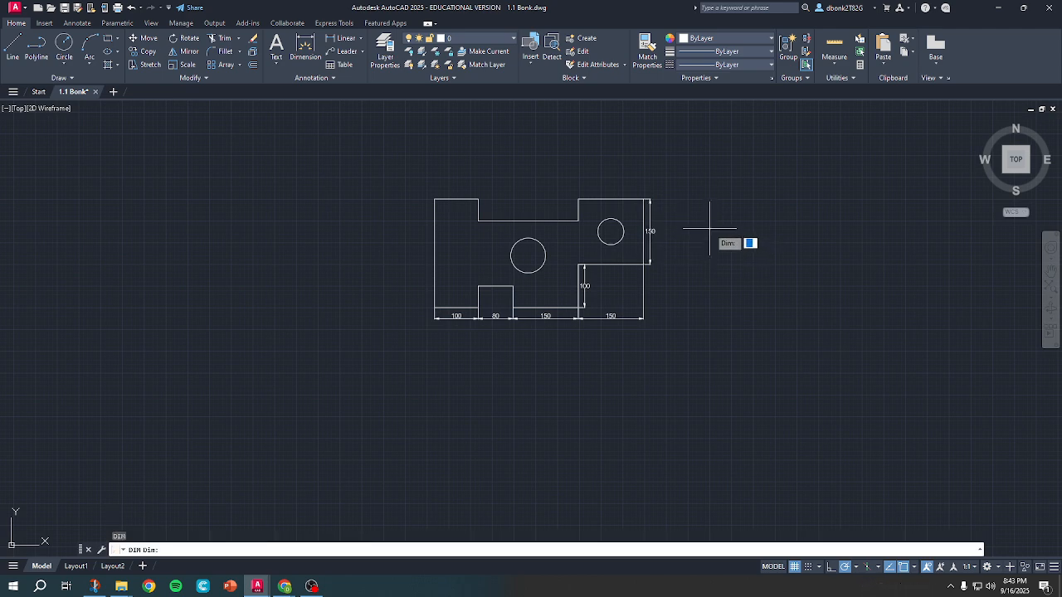
scroll(687, 238, "up", 4)
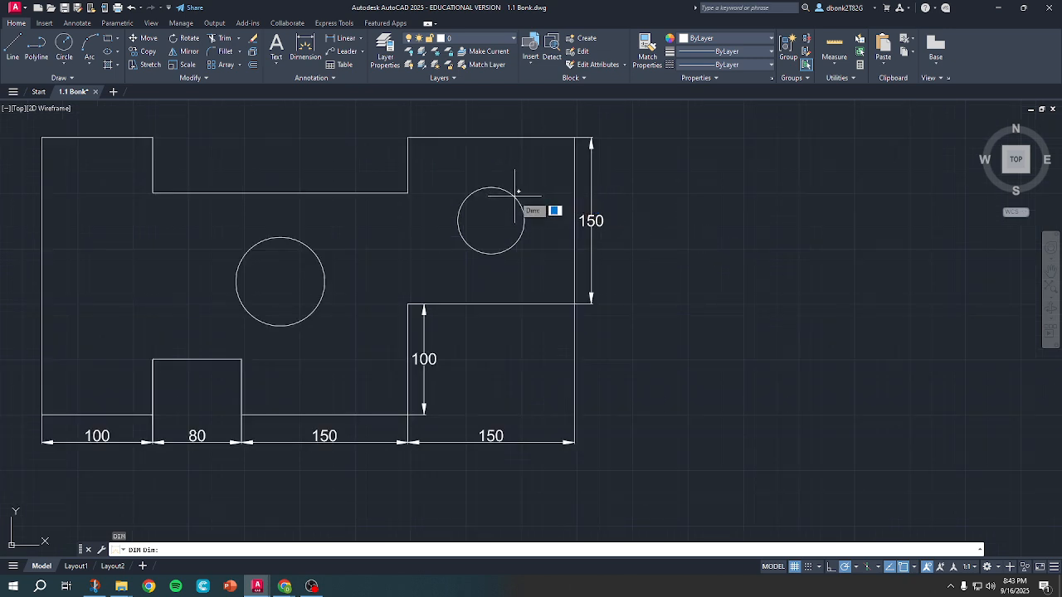
key("Escape")
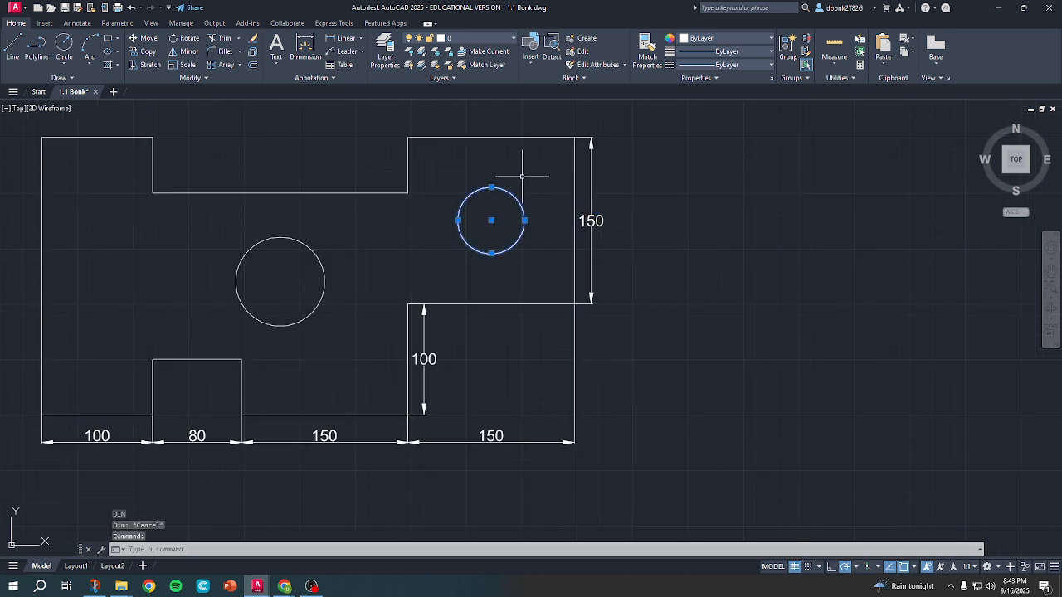
Add diameter dimensions to the small circle in the right-hand block and the large central circle, with text at each circle's upper right.
left_click(300, 45)
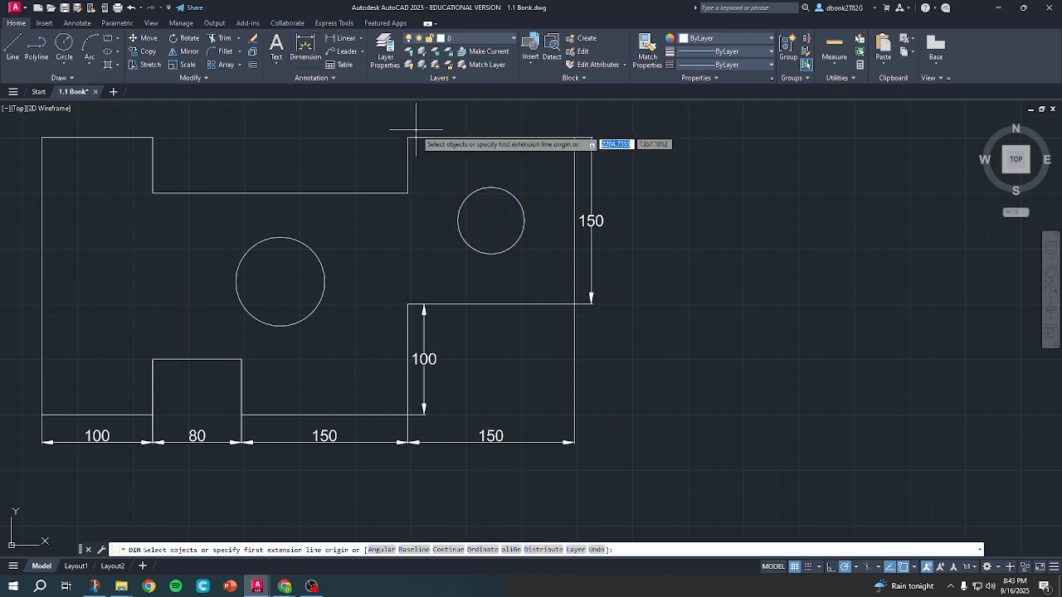
left_click(498, 189)
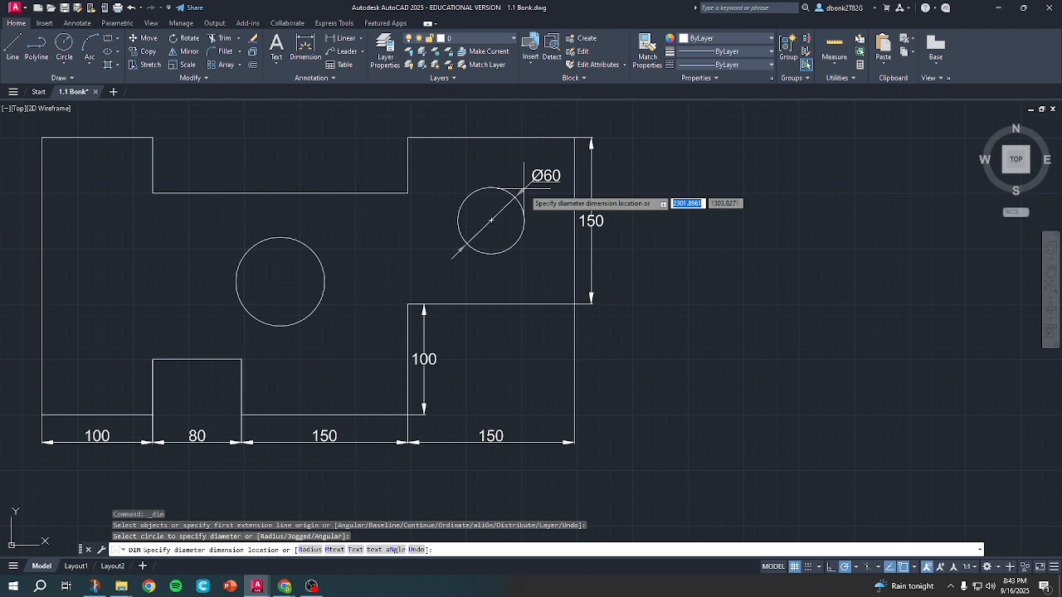
left_click(524, 188)
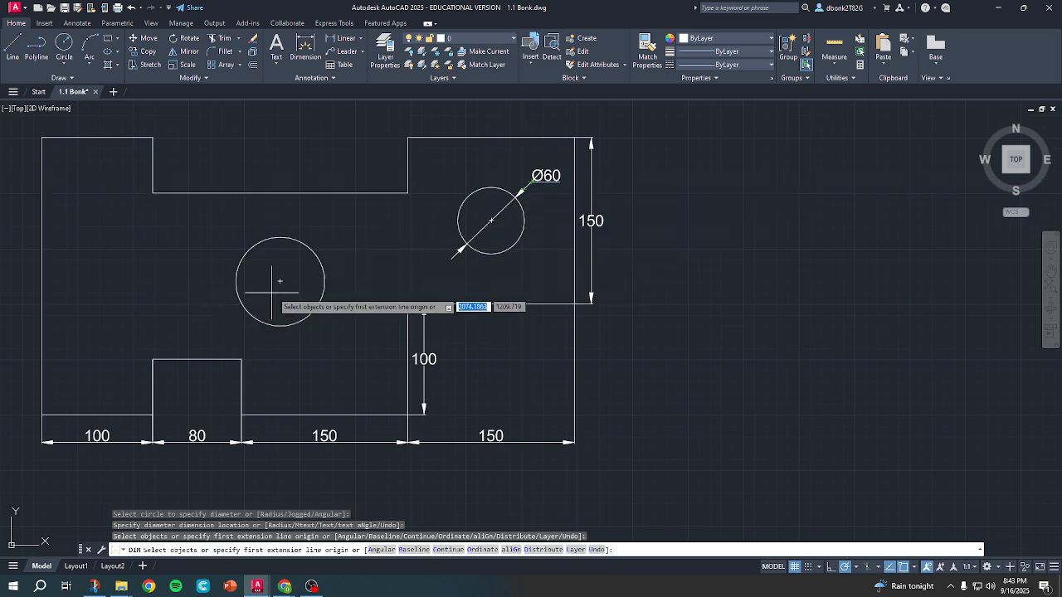
left_click(317, 255)
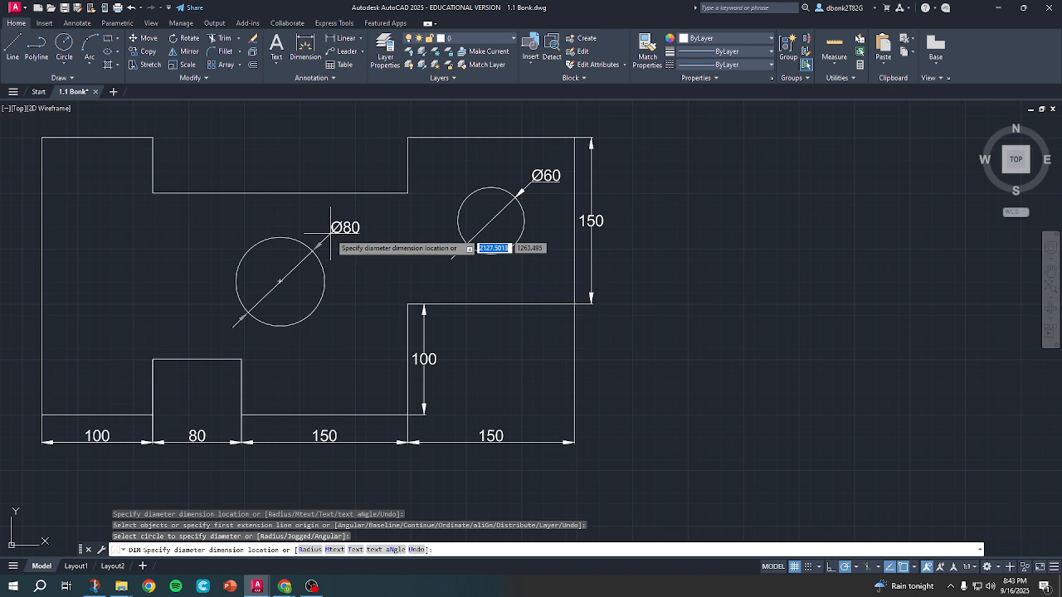
left_click(331, 235)
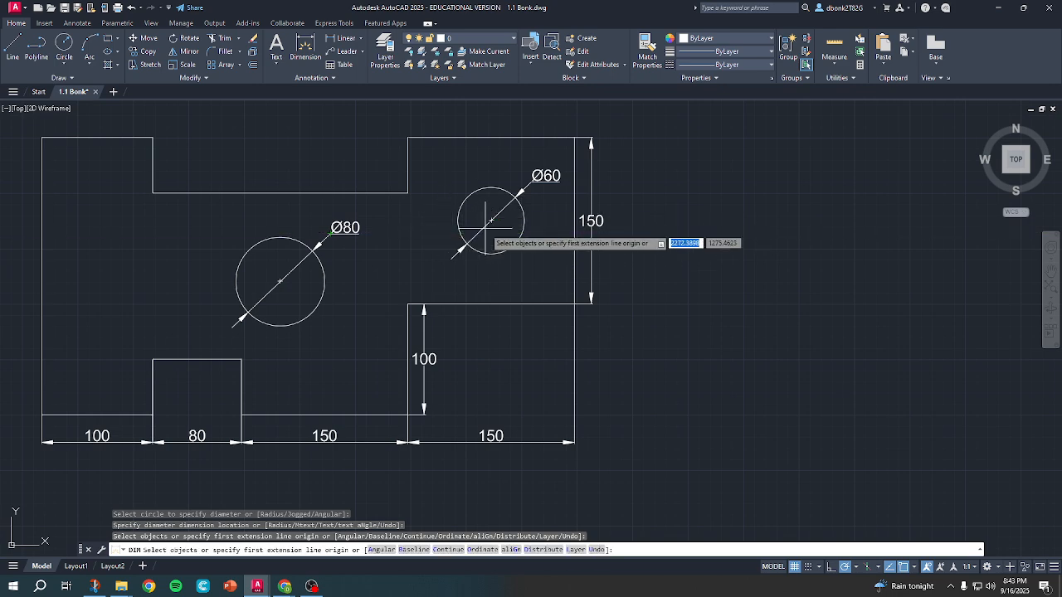
Offset the upper edge of the left-hand block 25 units upward as a dimension guide line.
scroll(687, 315, "down", 2)
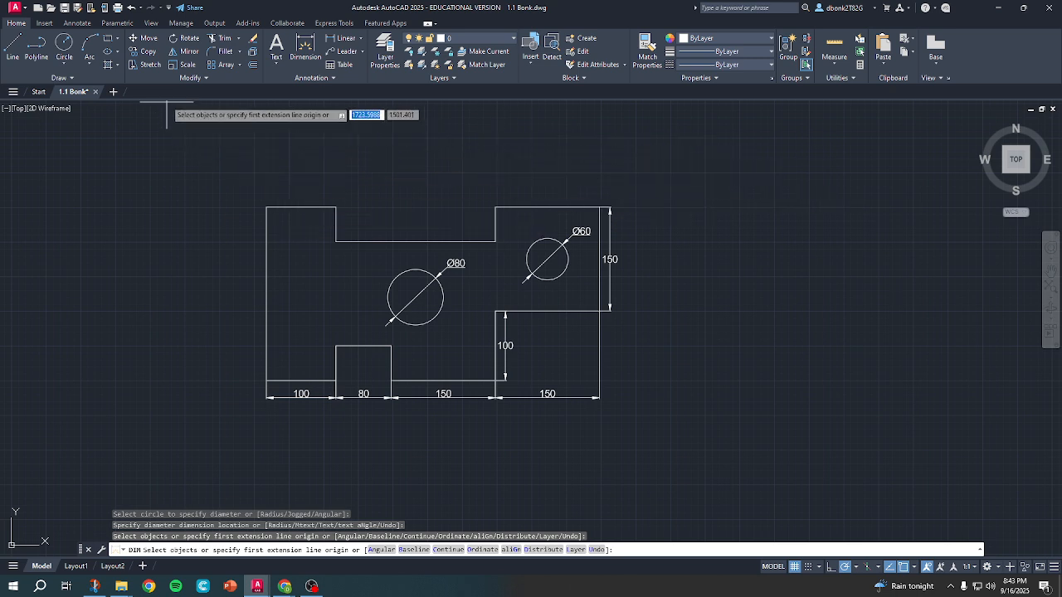
left_click(253, 64)
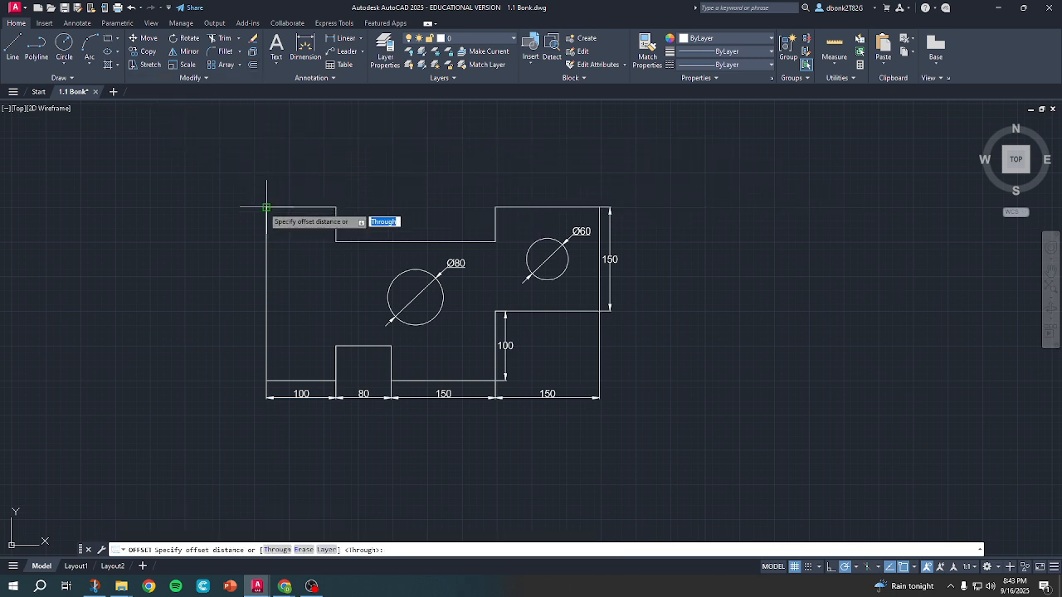
left_click(332, 208)
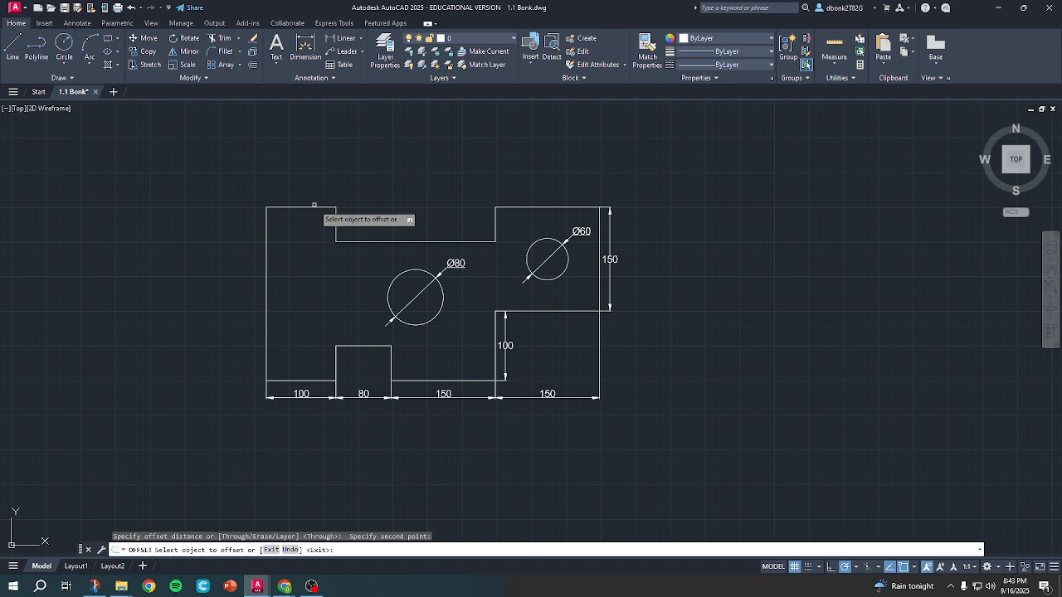
left_click(316, 208)
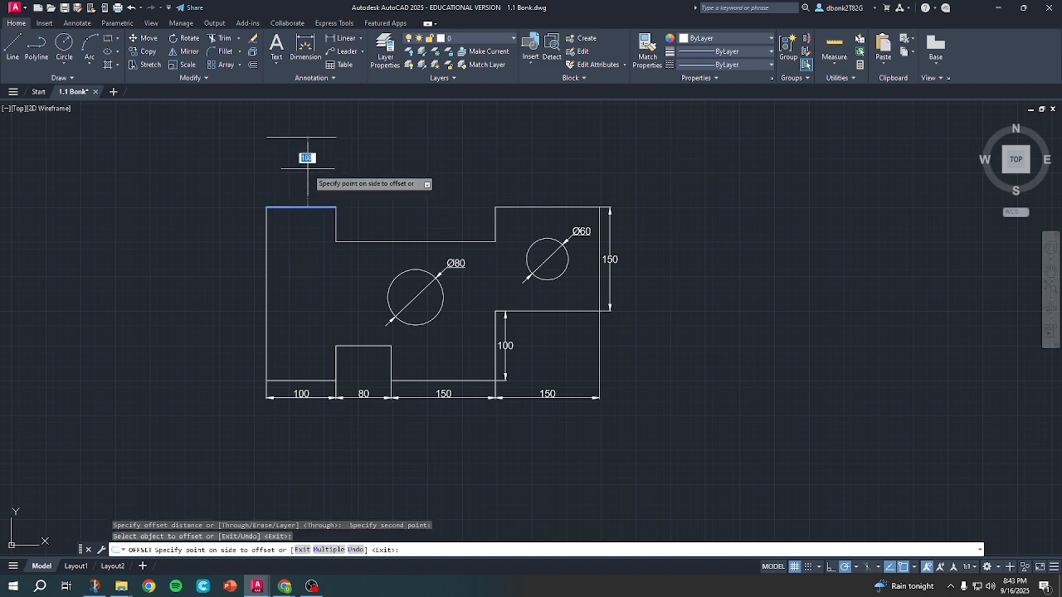
type("25")
key("Return")
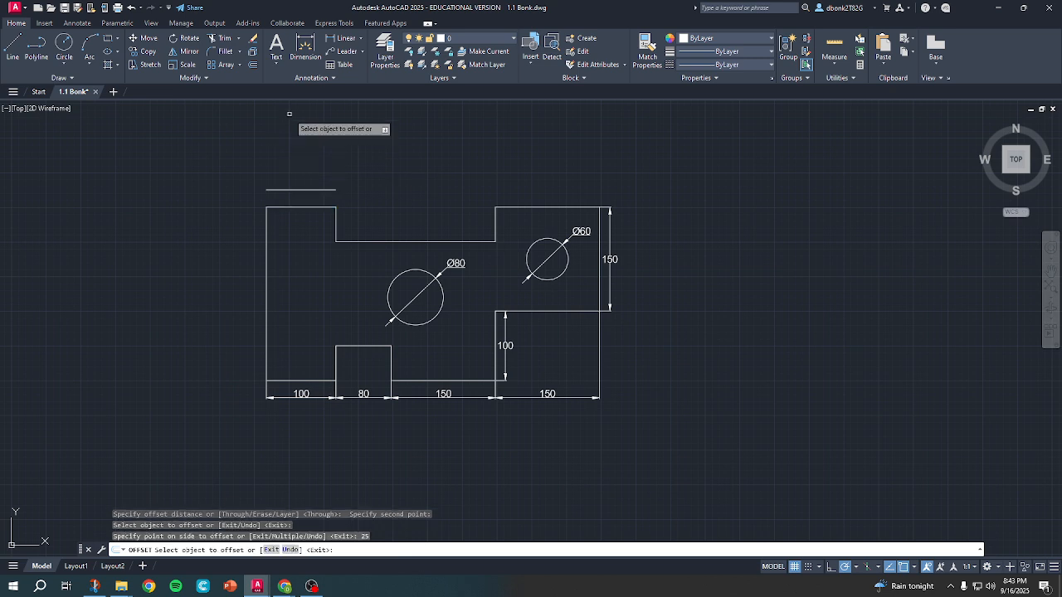
Dimension the length of the left-hand block's upper edge, placing the dimension line on the offset guide line.
left_click(302, 50)
left_click(266, 208)
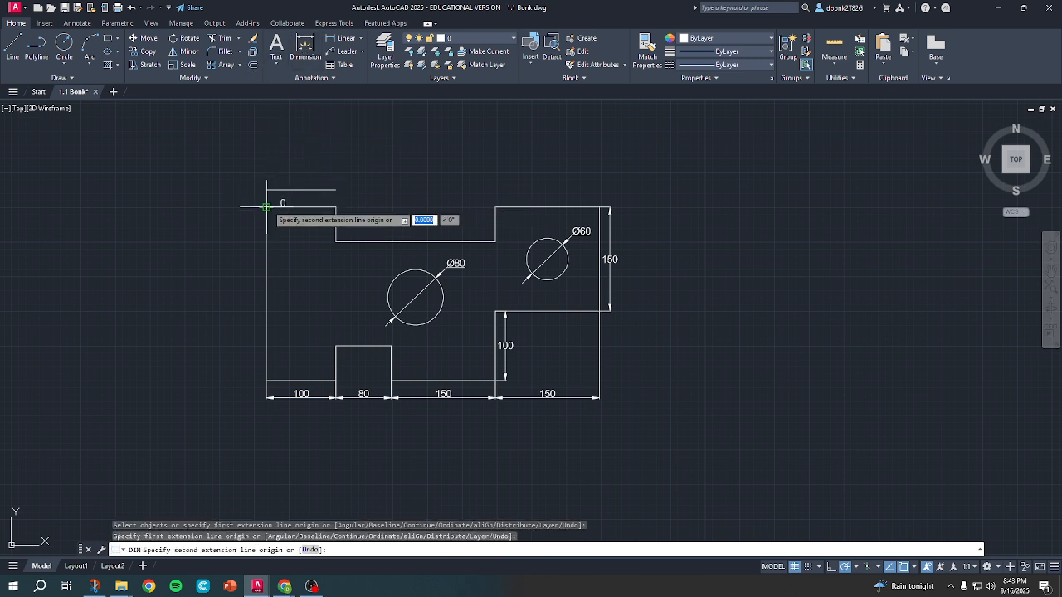
left_click(335, 208)
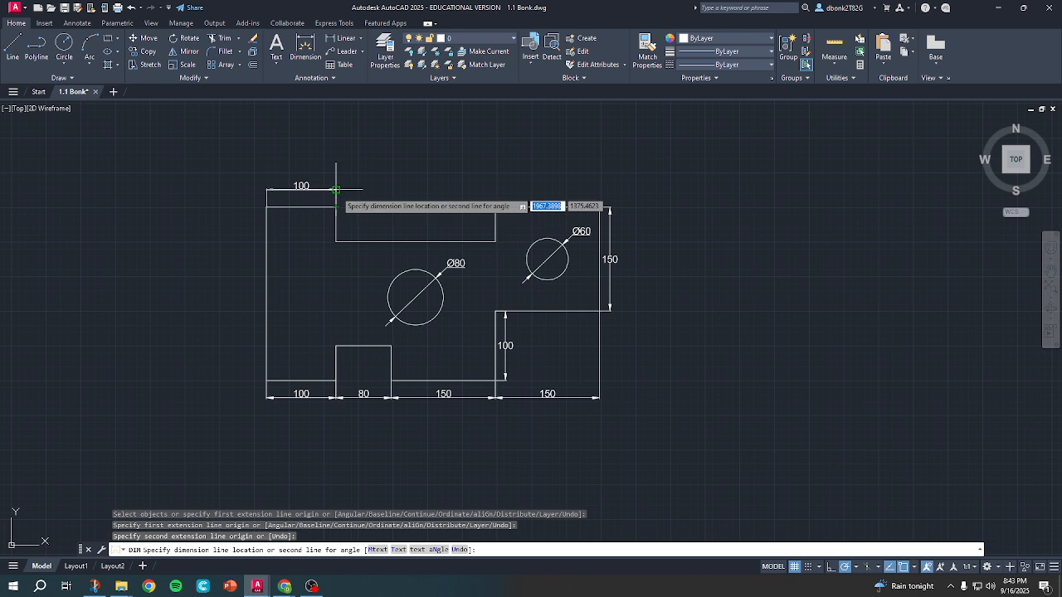
left_click(336, 190)
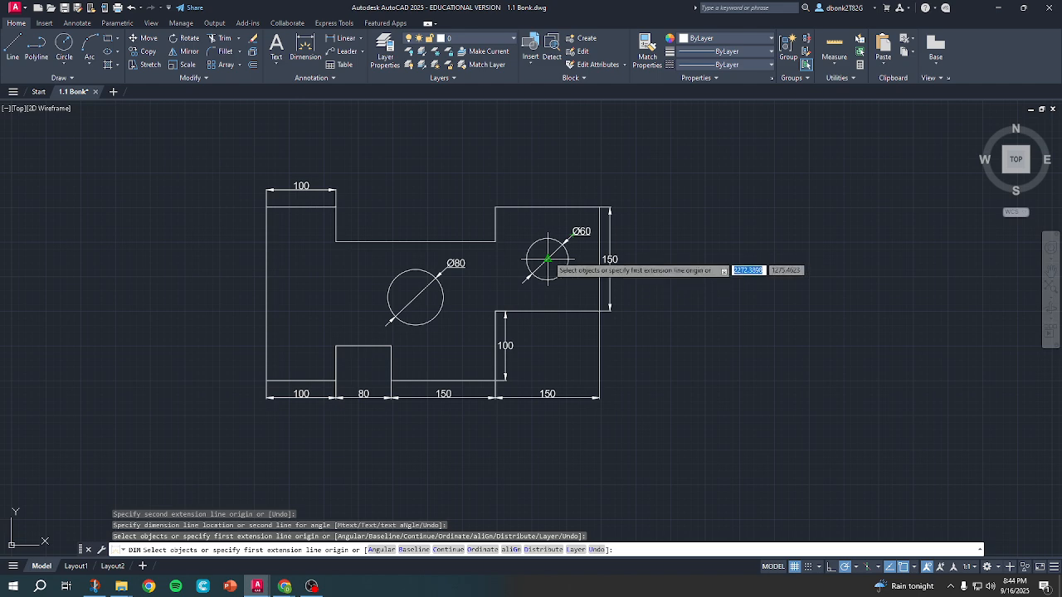
Dimension the horizontal distance from the small circle's centre to the part's far right edge, placing the dimension line above the part.
left_click(548, 259)
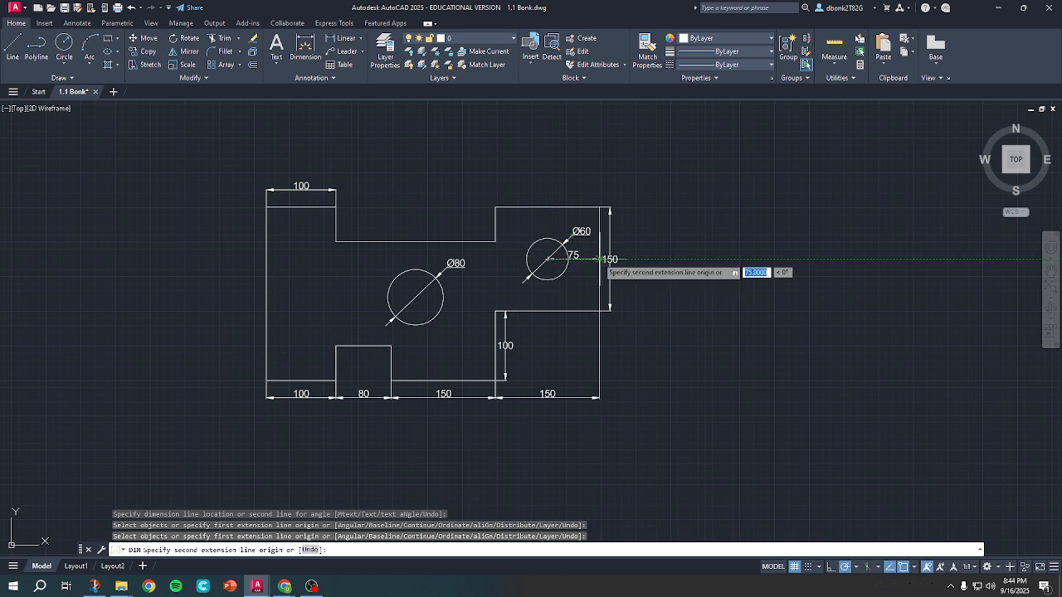
left_click(600, 260)
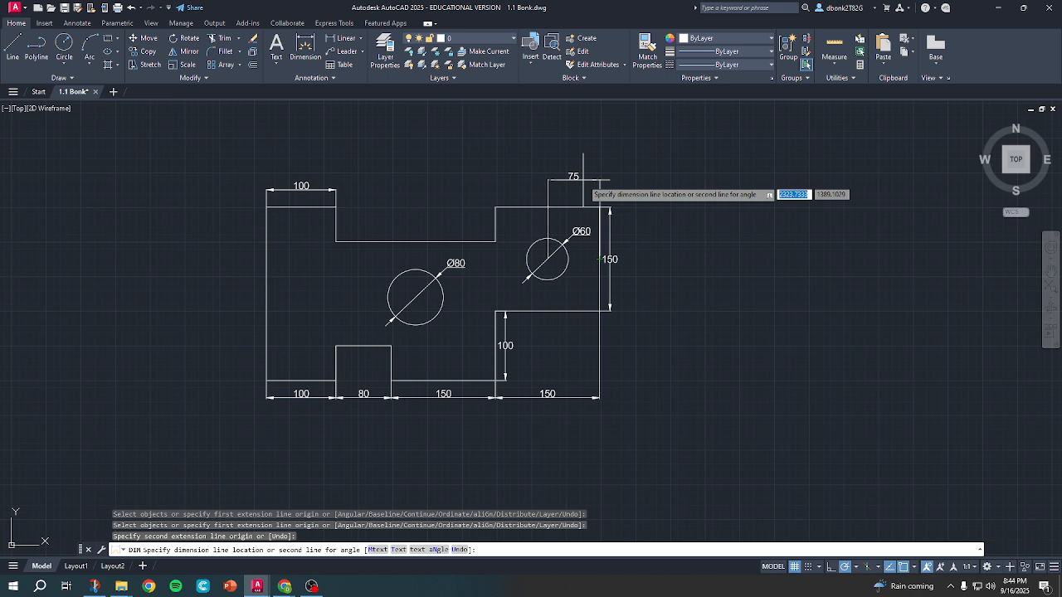
left_click(583, 181)
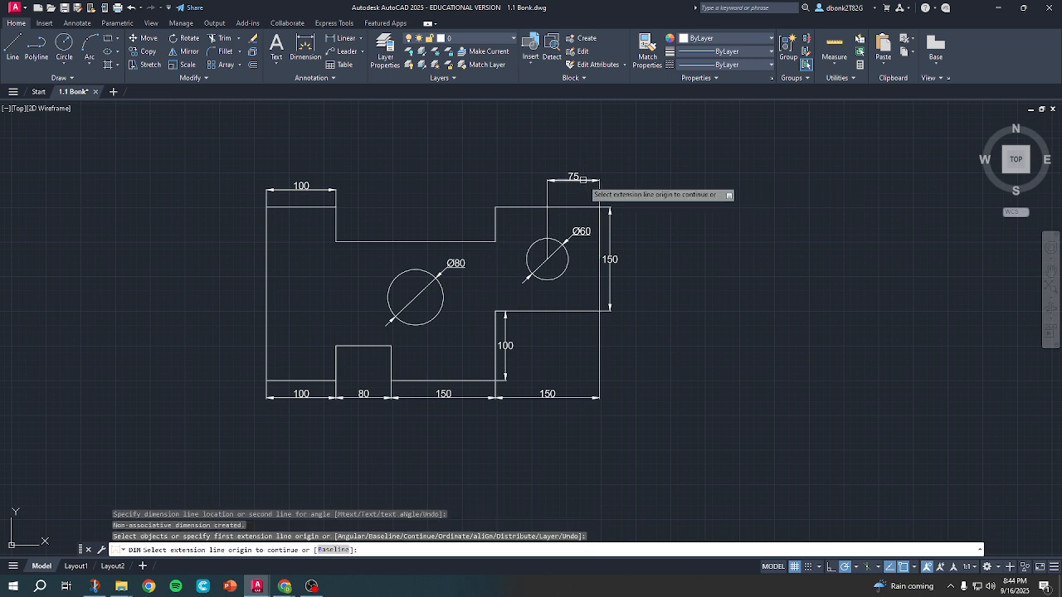
Dimension the vertical distance from the small circle's centre to the block's upper edge, placing it outside the existing right-hand height dimension, and end the command.
left_click(548, 260)
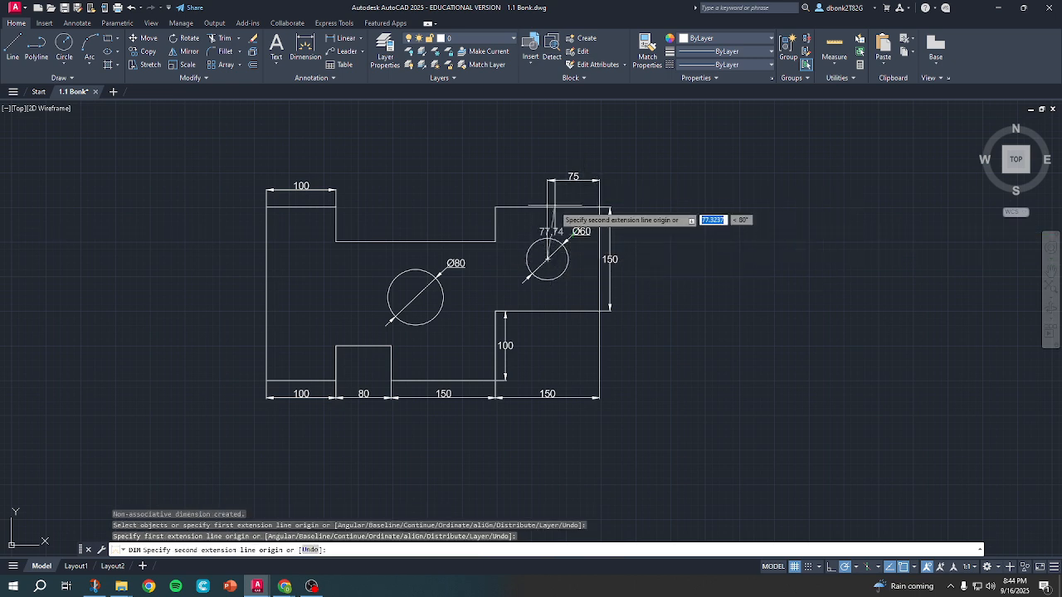
left_click(548, 208)
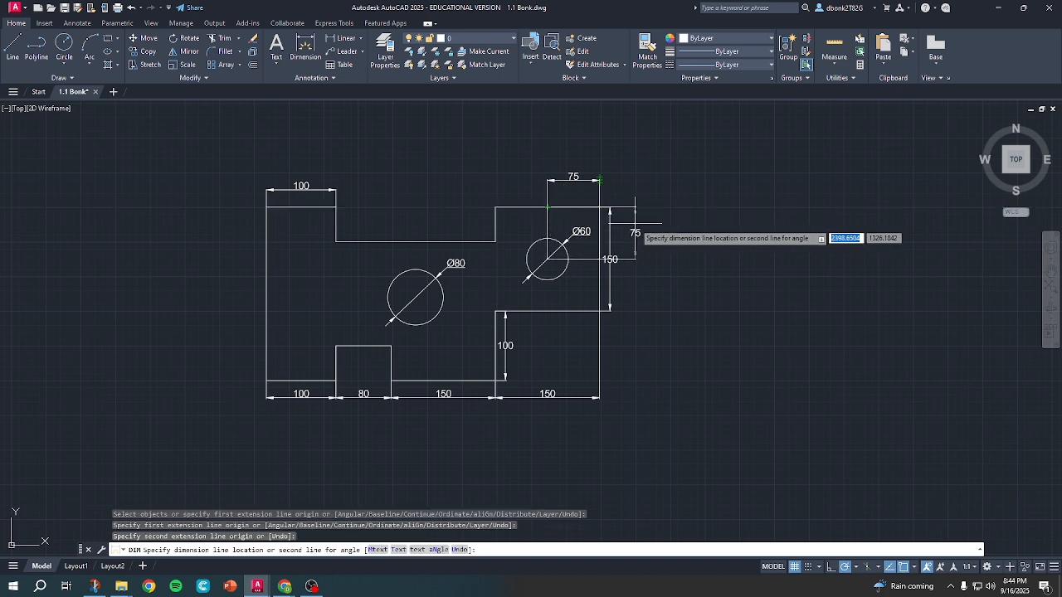
left_click(632, 226)
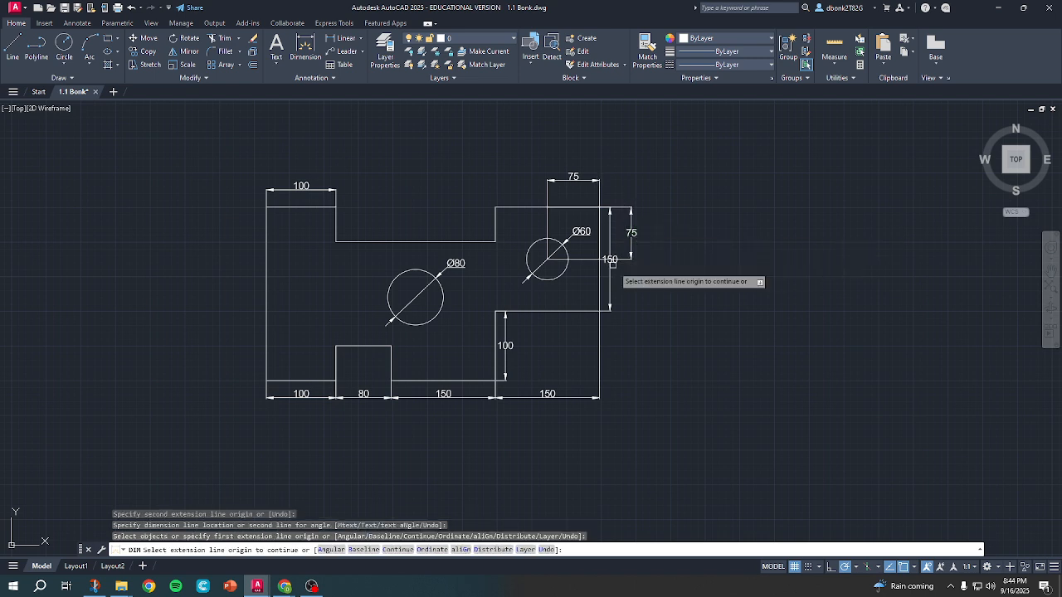
key("Return")
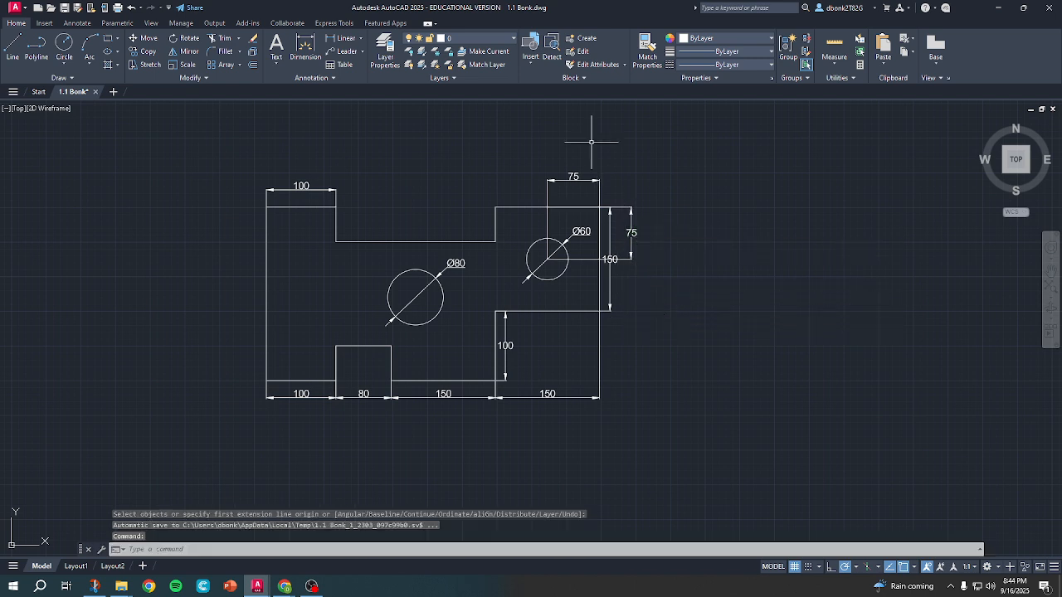
left_click(613, 261)
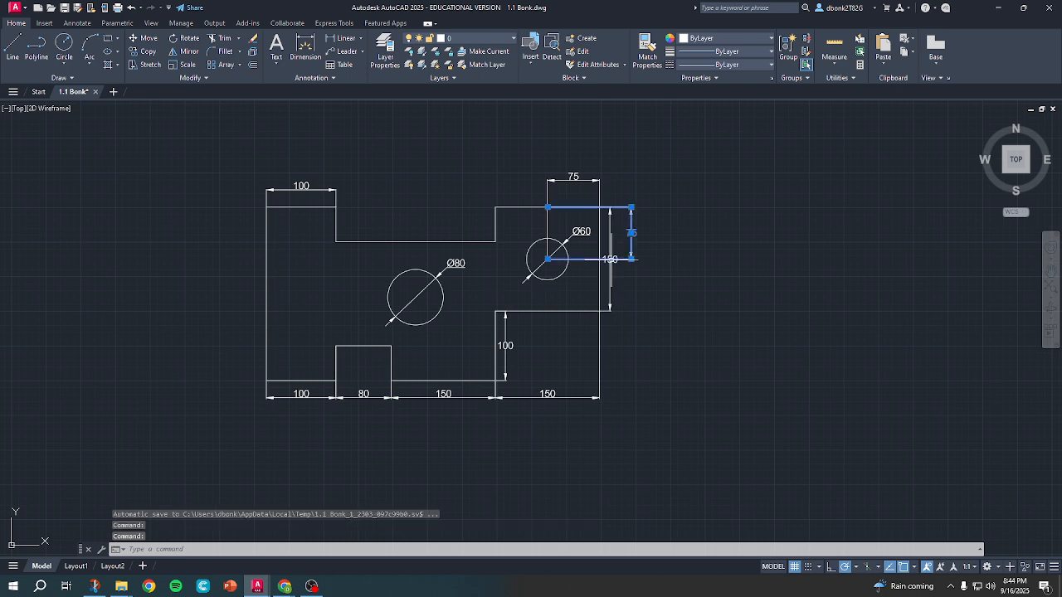
left_click(611, 264)
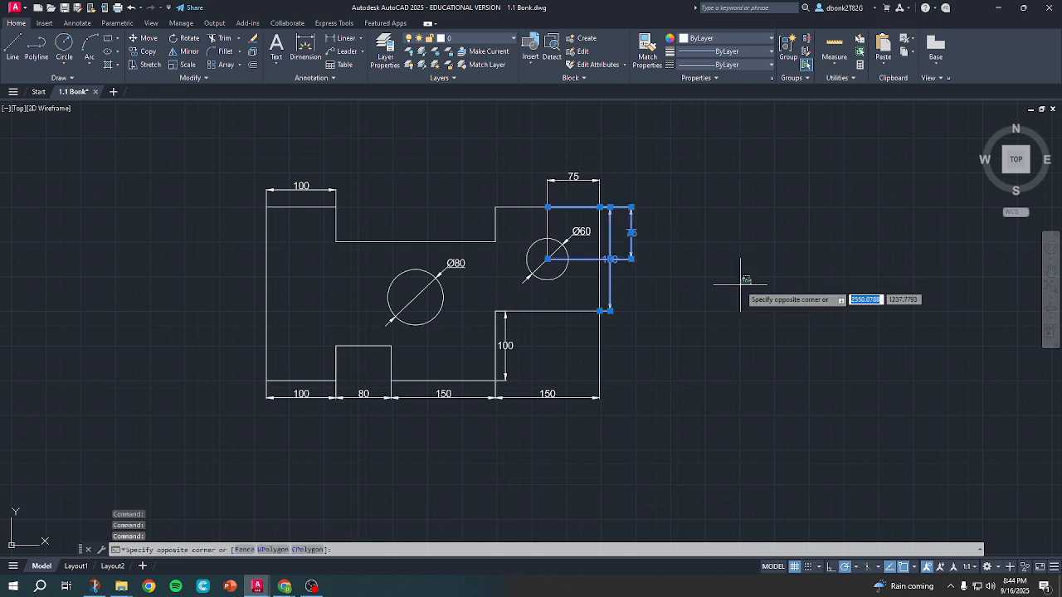
key("Escape")
key("Escape")
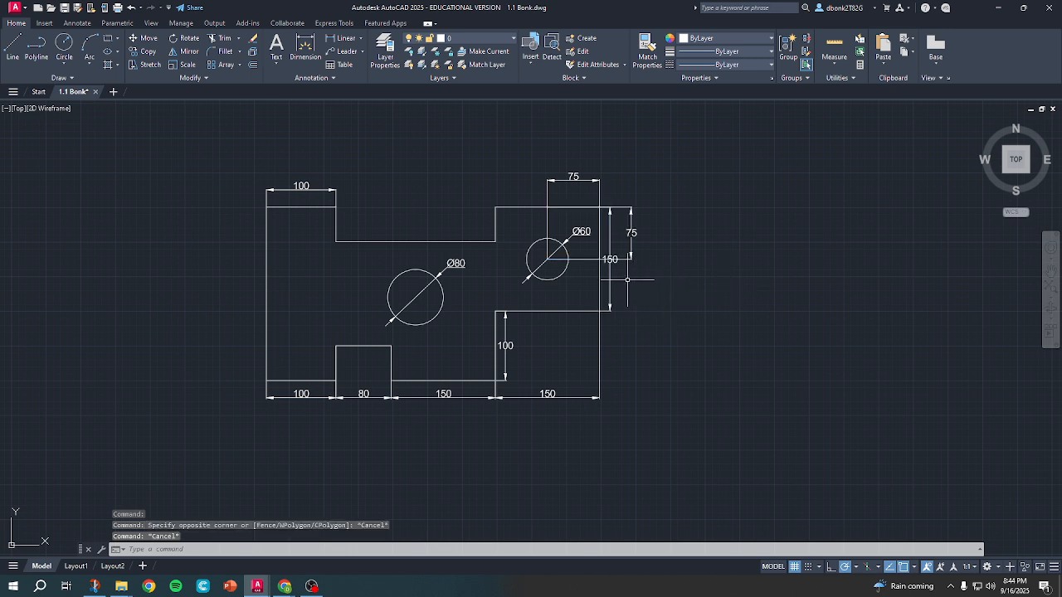
Delete the 150 height dimension beside the right-hand block.
scroll(628, 280, "up", 5)
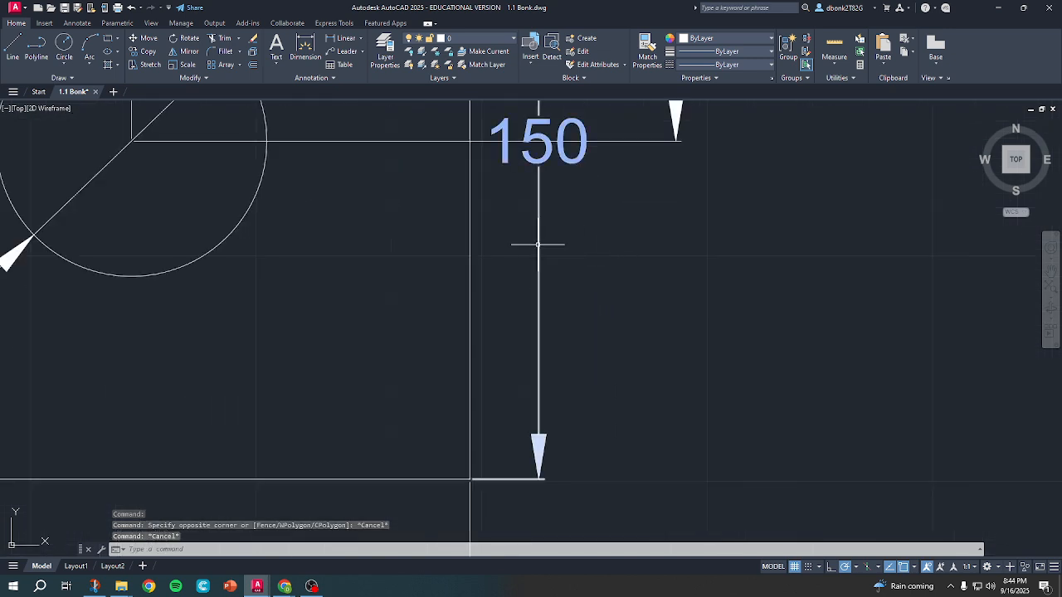
left_click(538, 245)
key("Delete")
scroll(612, 277, "down", 5)
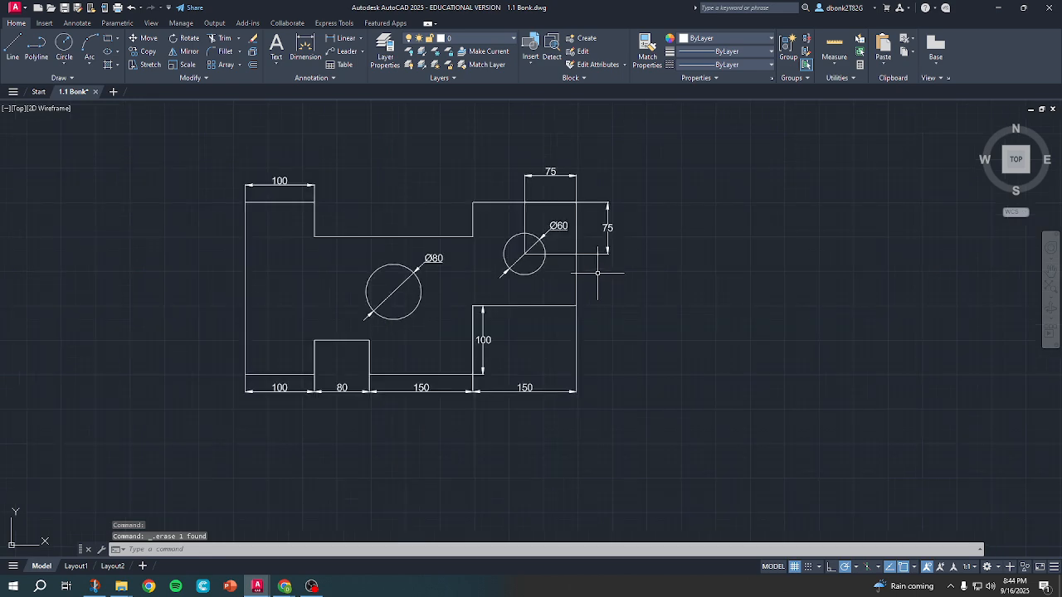
Dimension the full height of the part's far left edge, placing the dimension line just outside it.
scroll(600, 271, "down", 2)
middle_click_drag(663, 262, 706, 273)
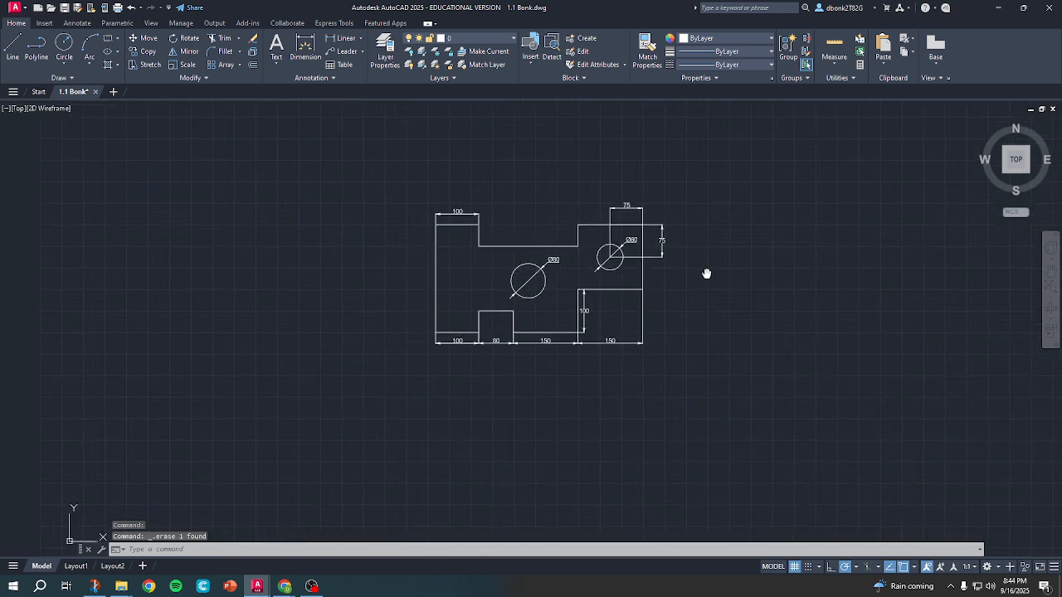
scroll(644, 303, "up", 2)
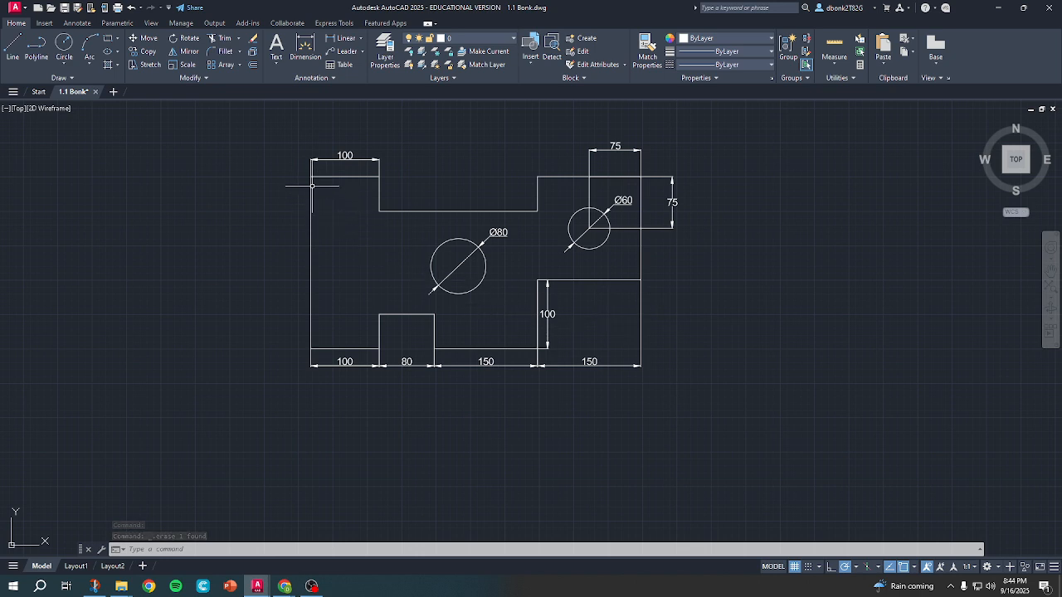
left_click(308, 57)
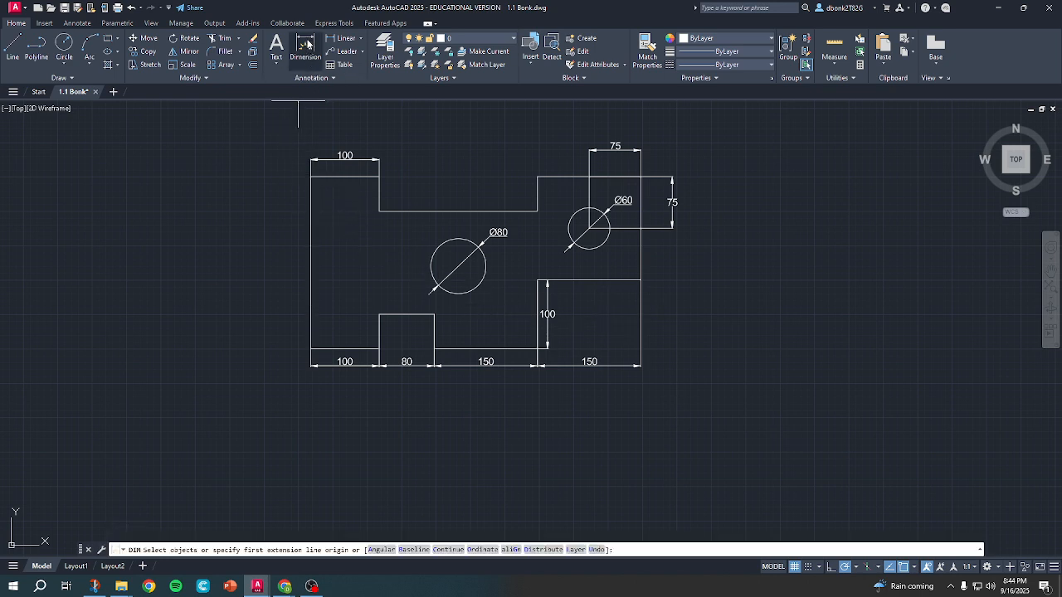
left_click(311, 178)
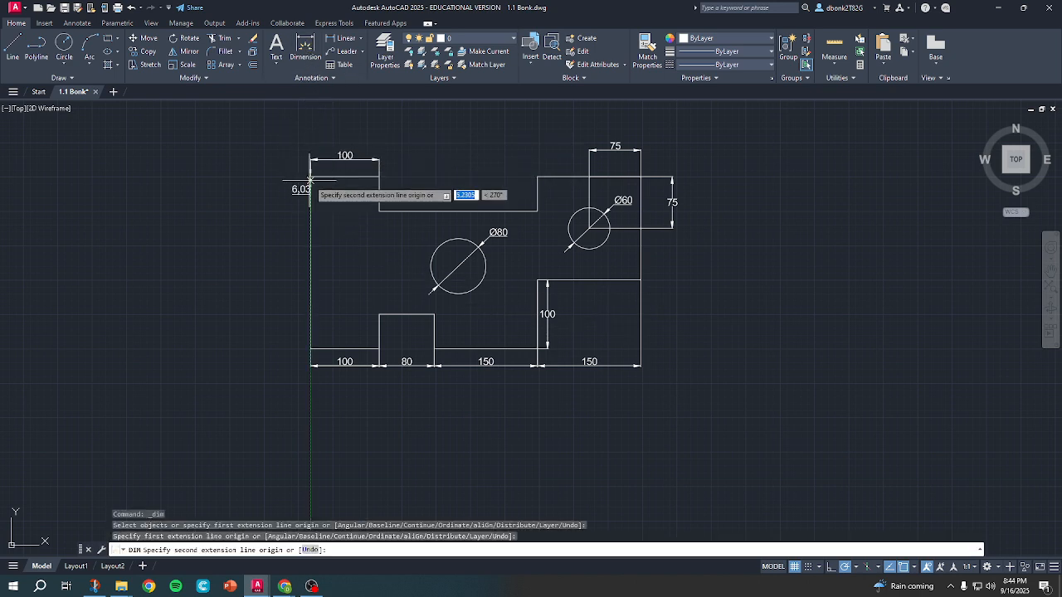
left_click(310, 348)
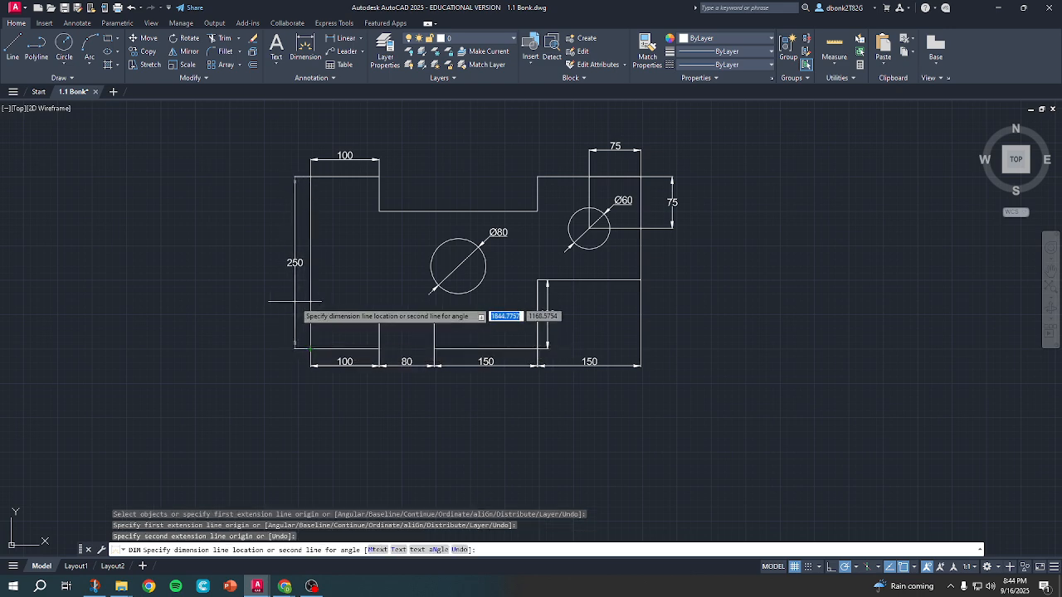
left_click(297, 302)
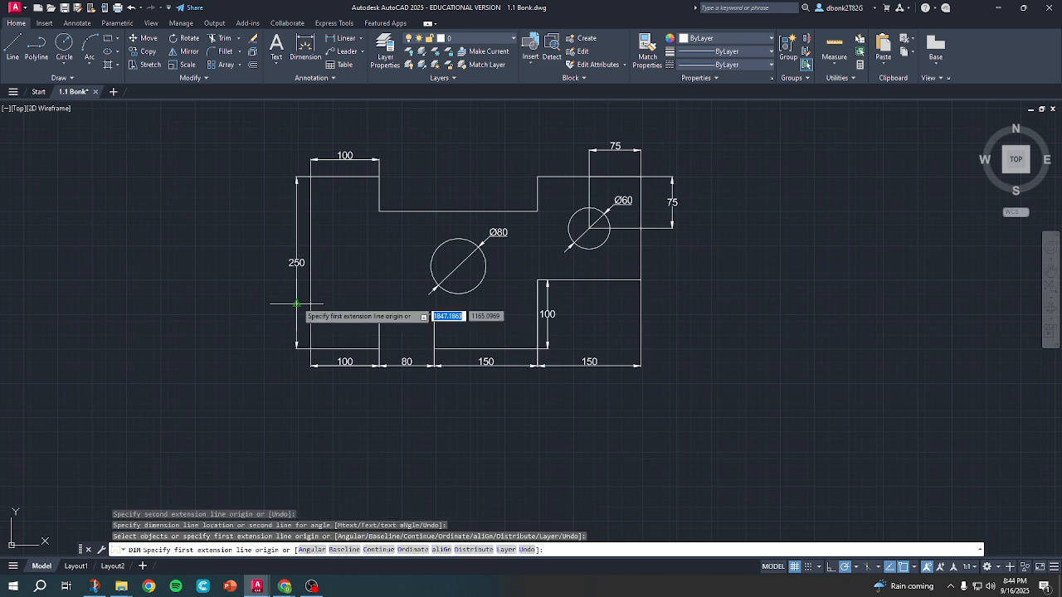
scroll(137, 378, "down", 2)
scroll(138, 378, "up", 2)
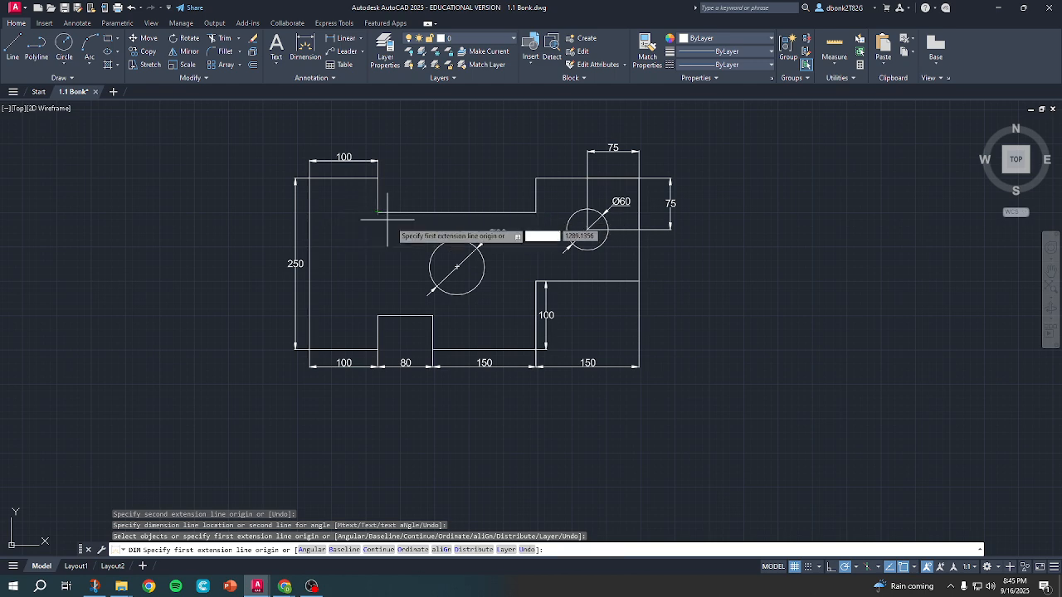
left_click(456, 267)
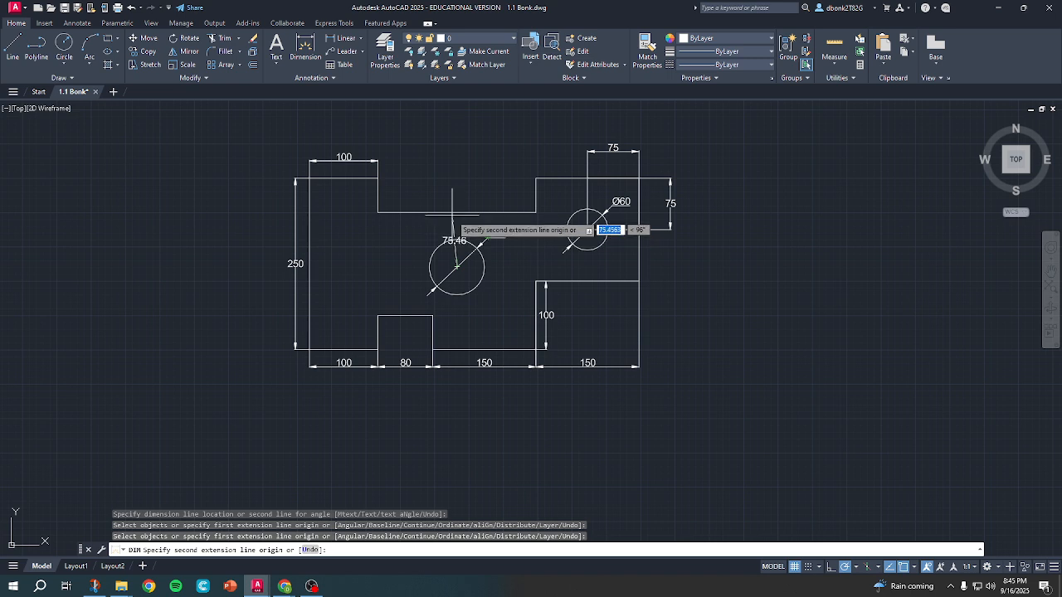
key("Escape")
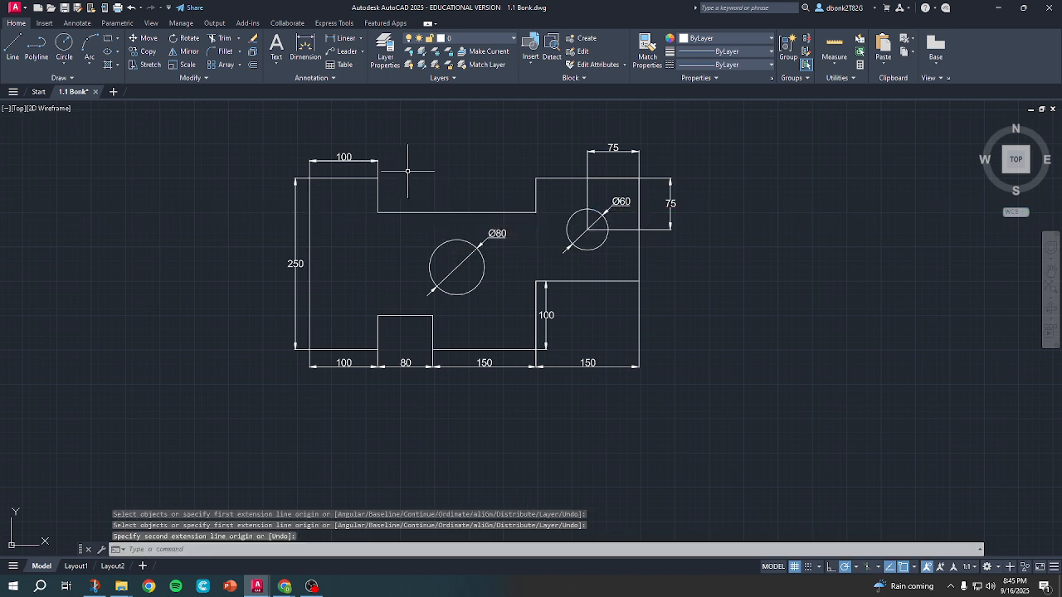
Dimension the vertical distance from the large central circle's centre to the recessed upper edge, placing the dimension line to the circle's left.
left_click(304, 56)
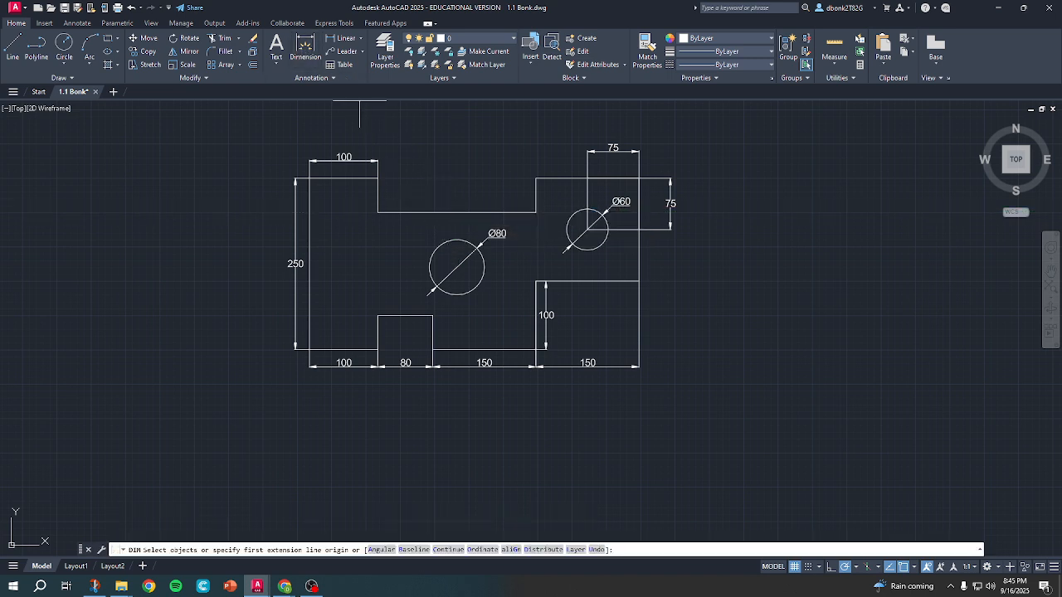
left_click(456, 267)
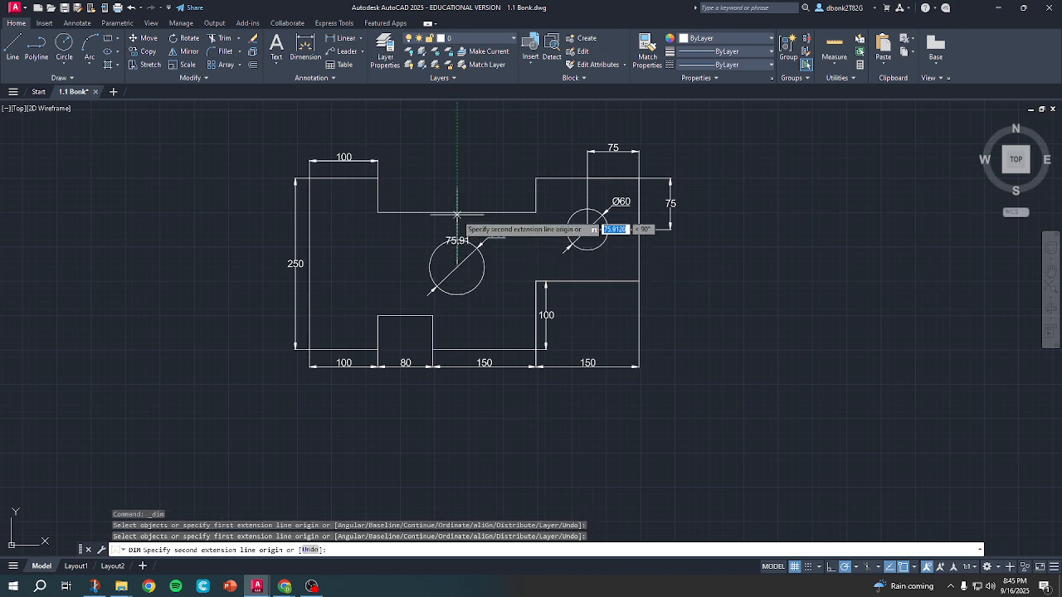
left_click(457, 212)
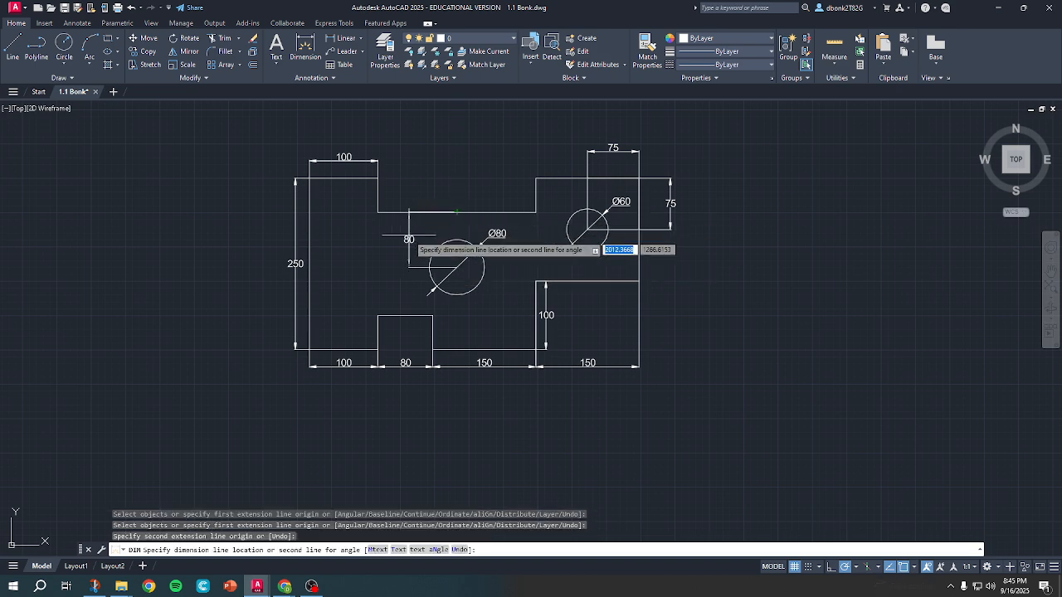
left_click(407, 236)
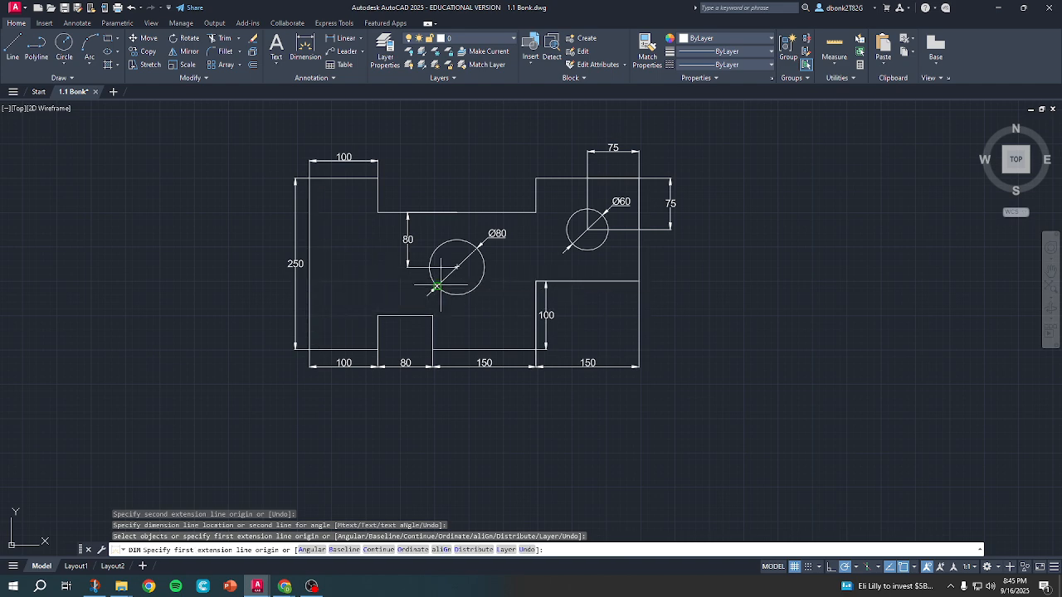
Try to dimension from the large central circle's centre to the left corner of the upper recess.
left_click(457, 267)
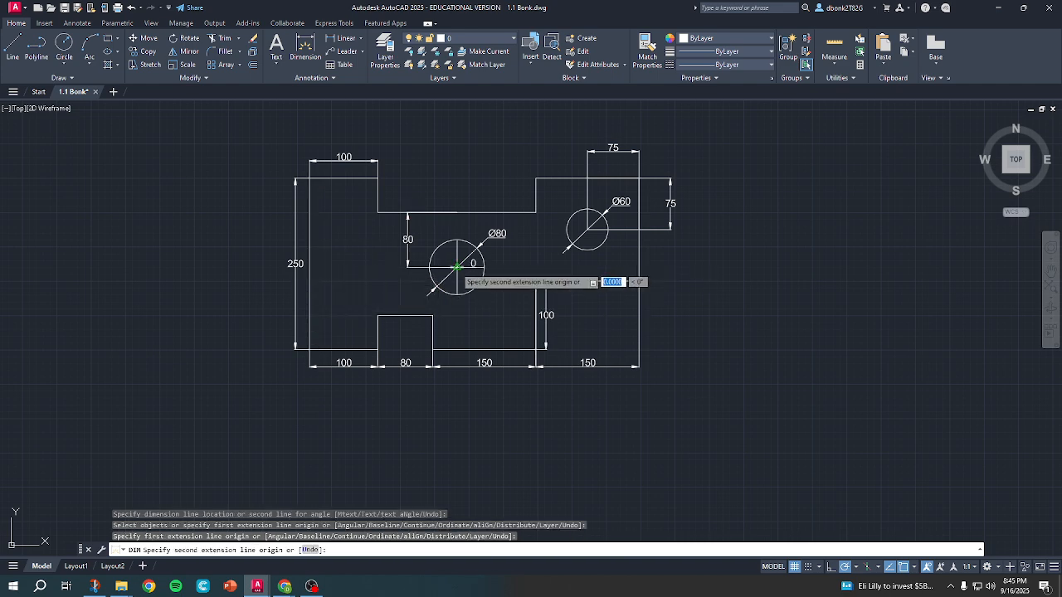
left_click(377, 212)
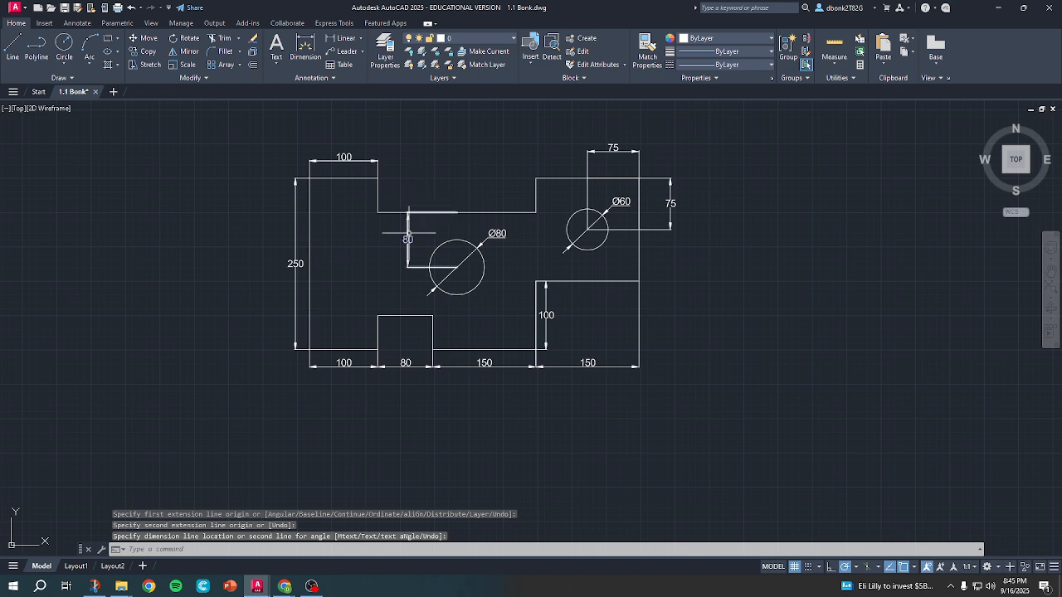
left_click(306, 43)
left_click(379, 212)
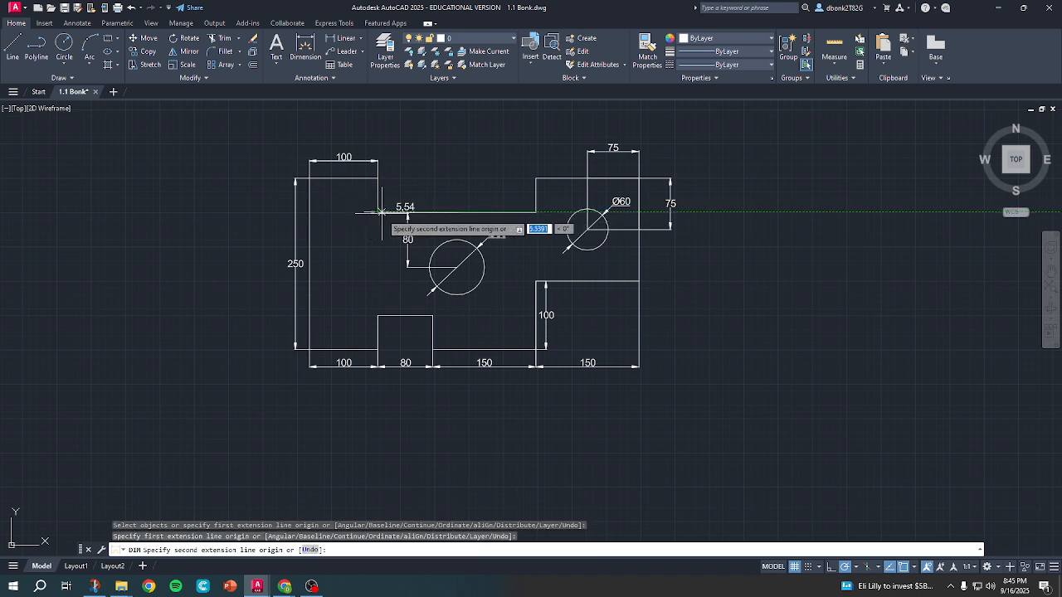
left_click(456, 267)
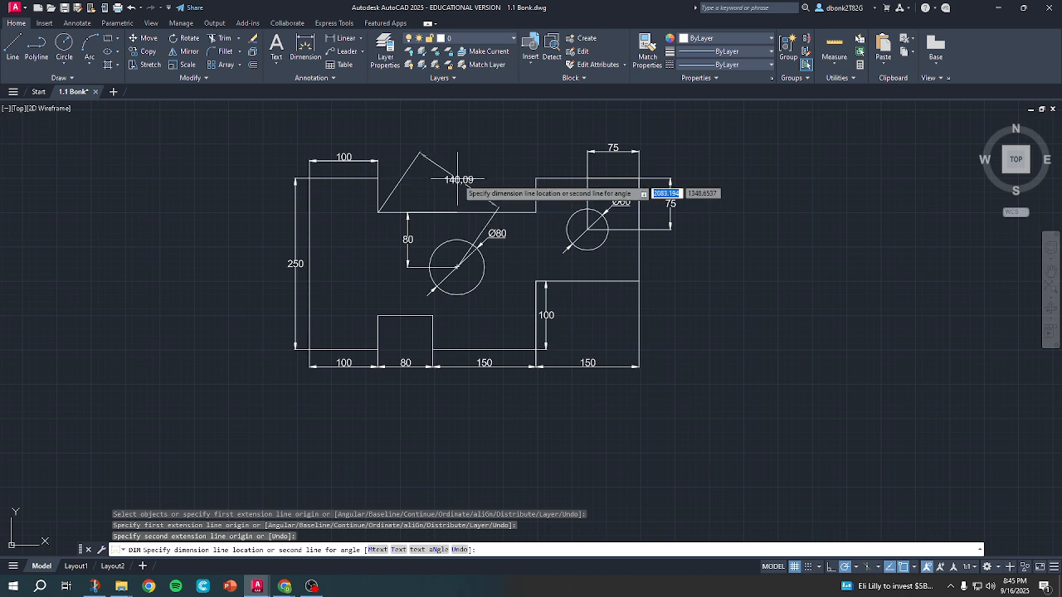
key("Tab")
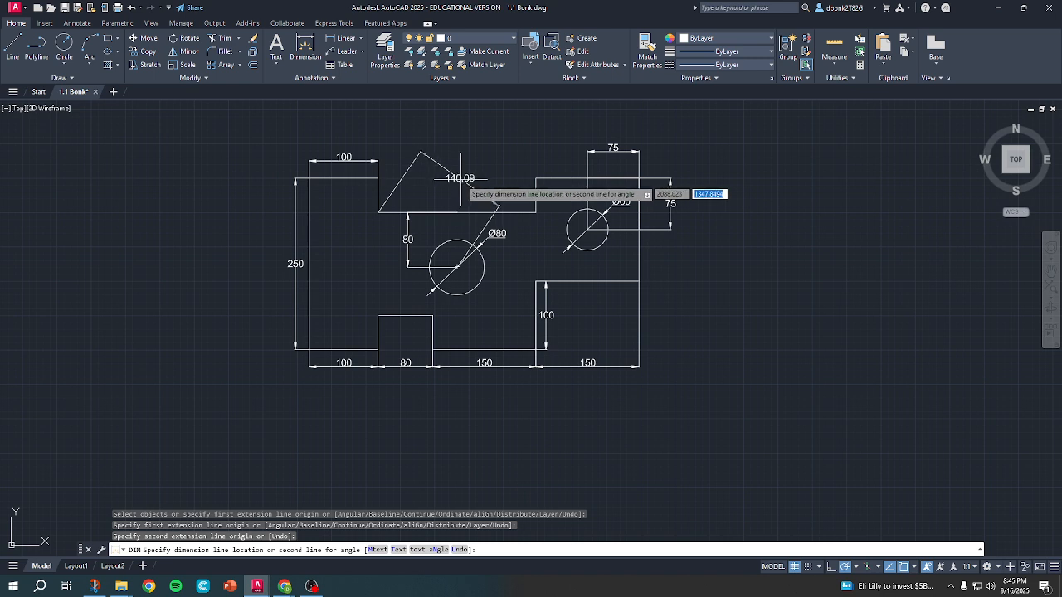
key("Escape")
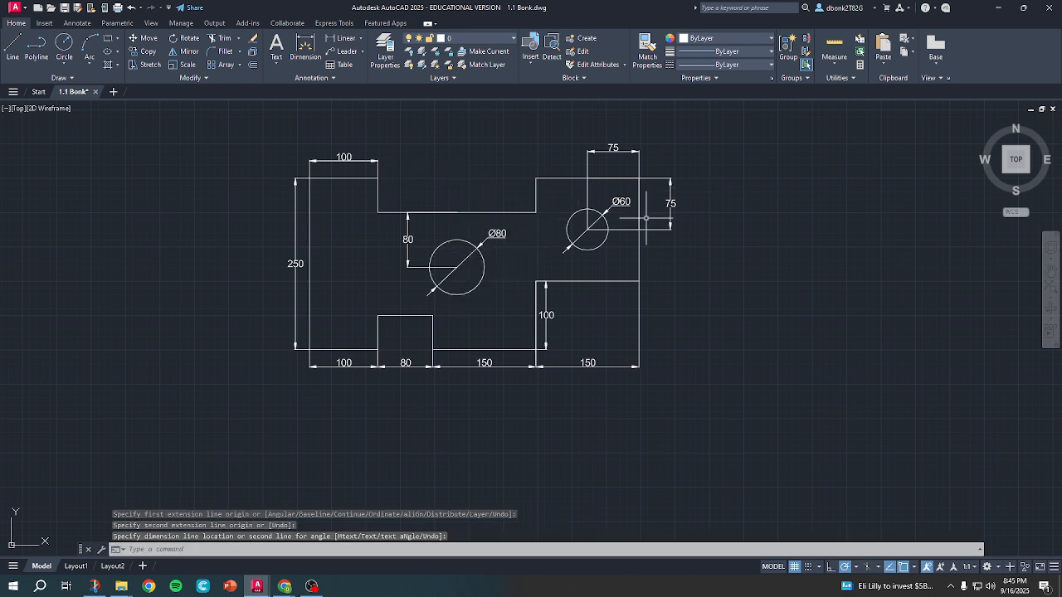
scroll(759, 266, "up", 1)
mouse_move(759, 266)
middle_mouse_down()
mouse_move(727, 277)
mouse_move(854, 295)
mouse_move(777, 268)
mouse_move(750, 275)
middle_mouse_up()
scroll(728, 278, "down", 1)
mouse_move(685, 249)
middle_mouse_down()
mouse_move(702, 254)
mouse_move(702, 268)
middle_mouse_up()
left_click(275, 50)
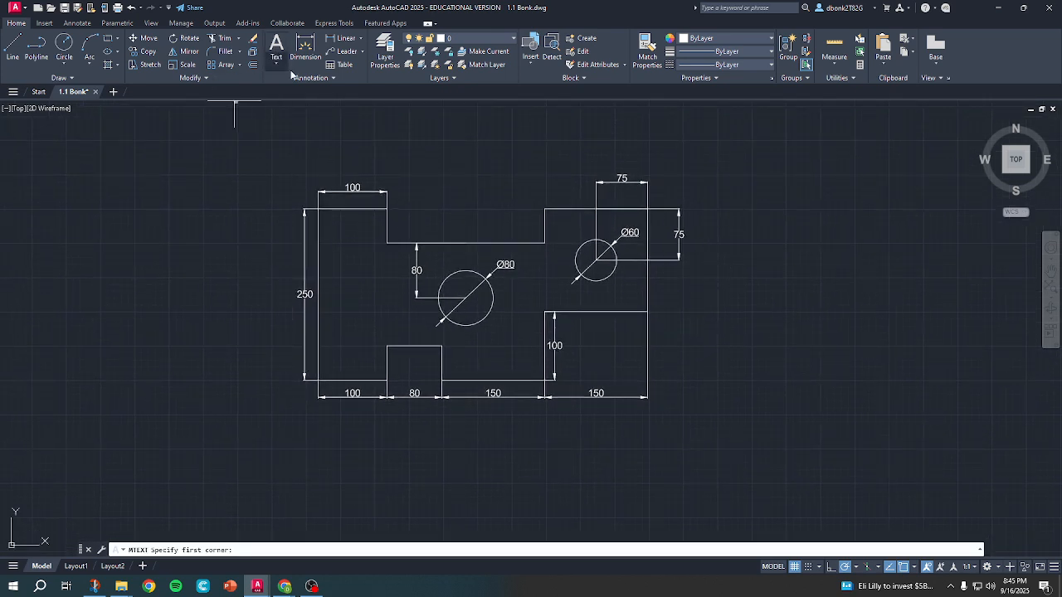
left_click(409, 195)
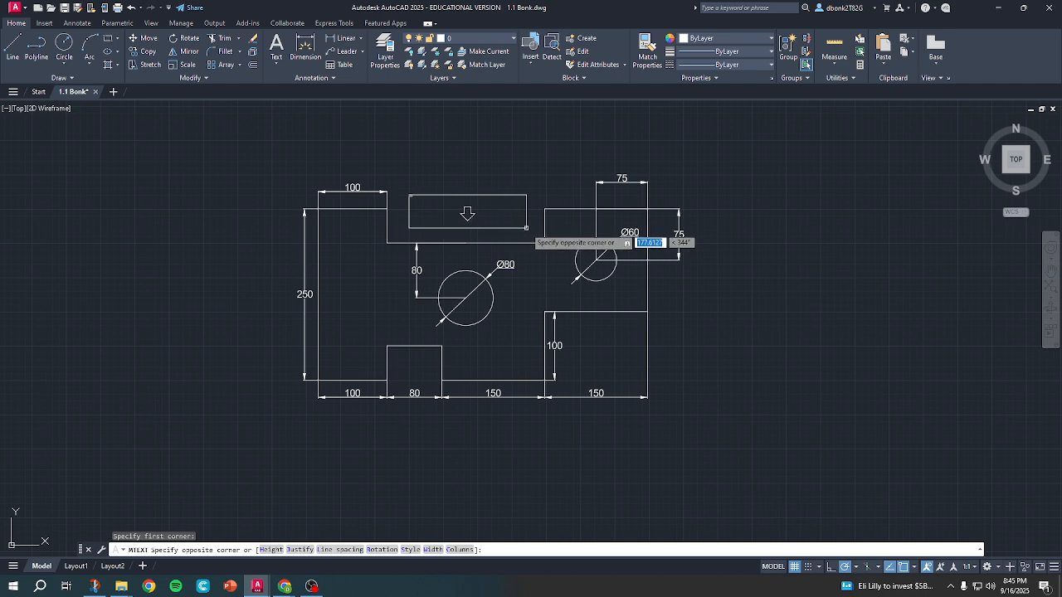
key("Escape")
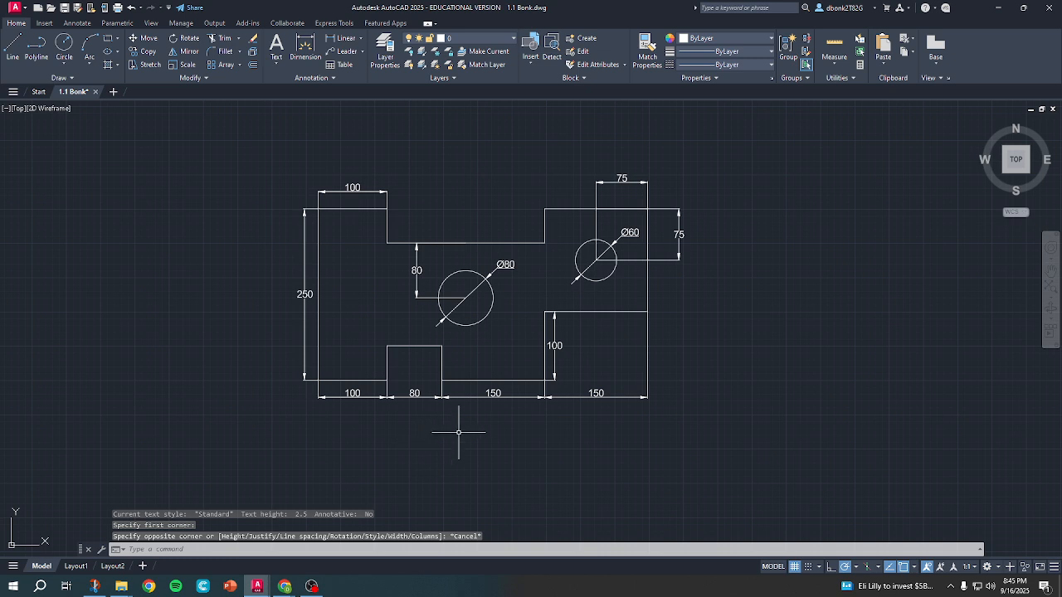
Create a multiline text box beneath the part's lower dimensions, set the text height to 16 and enter the author's name.
left_click(276, 46)
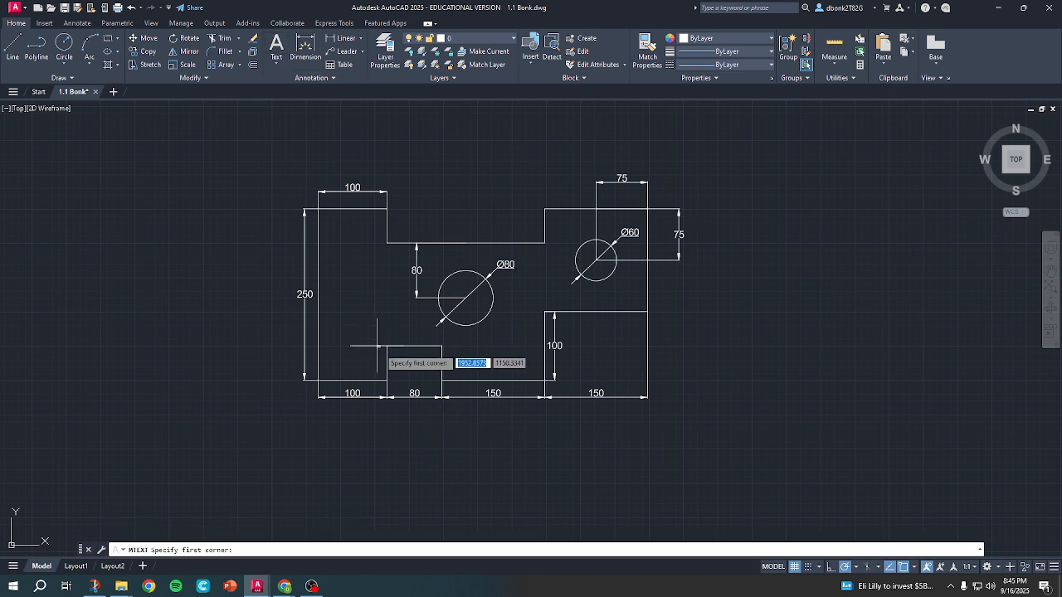
left_click(418, 414)
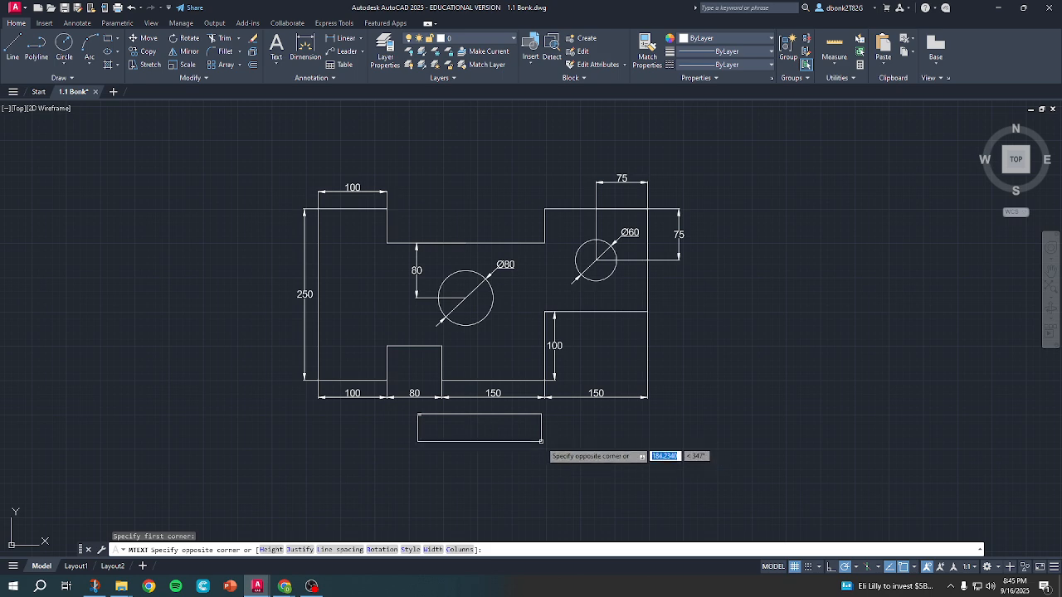
left_click(542, 441)
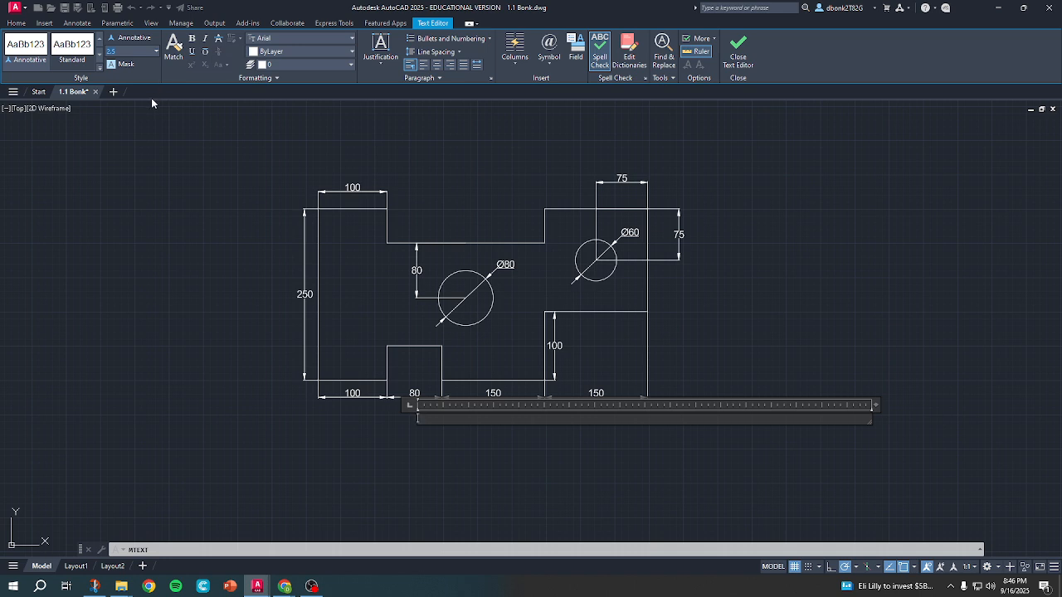
type("1")
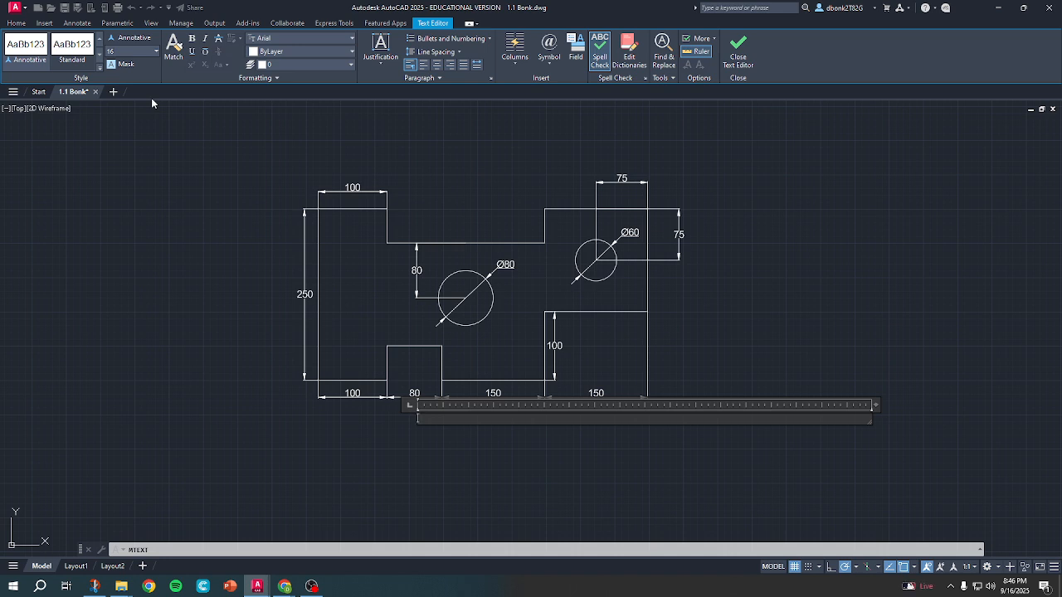
type("6M")
key("Return")
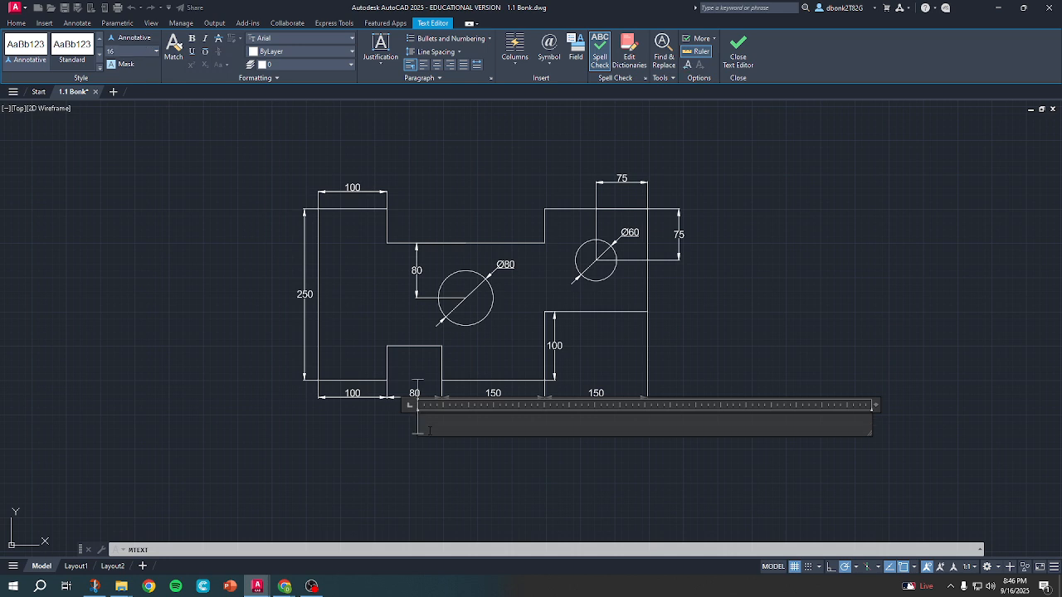
type("Mr. Bonk")
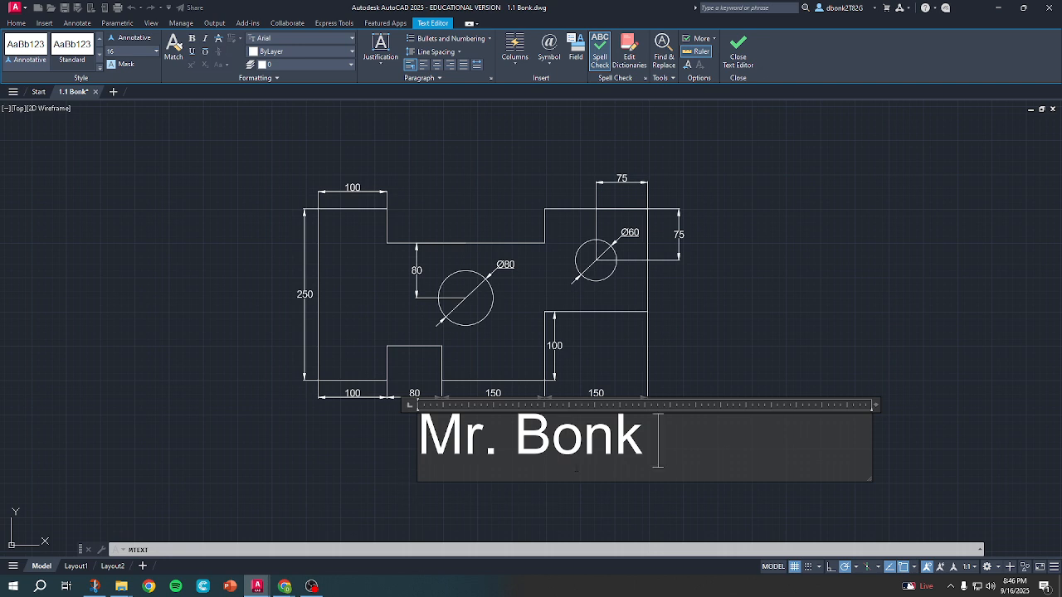
Reduce the height of the entered name text to 8.
left_click_drag(658, 440, 414, 440)
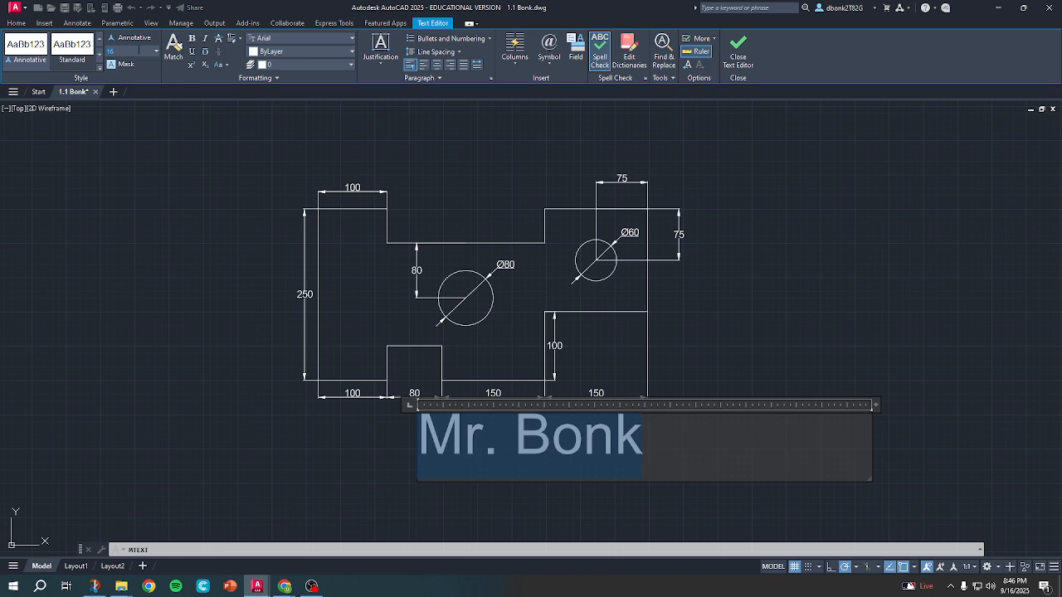
left_click(139, 50)
type("8")
key("Return")
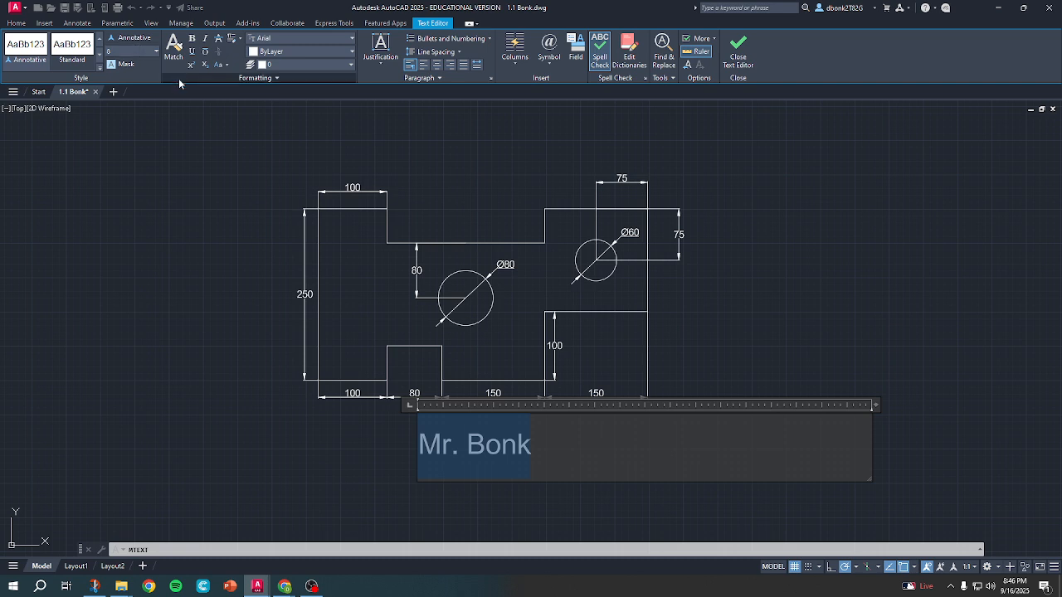
left_click(578, 451)
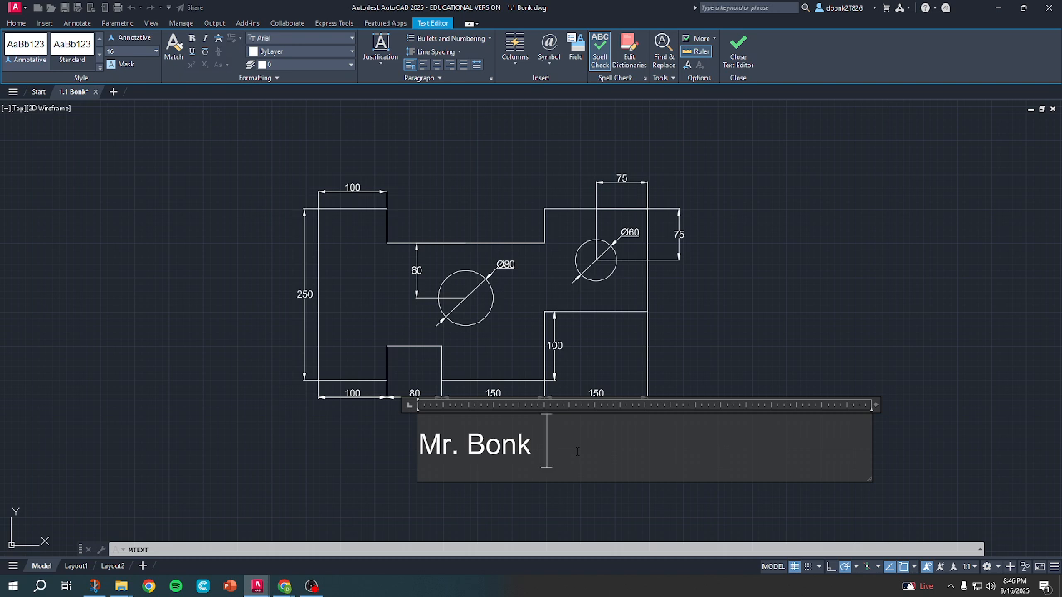
Add "Period 1" after the name at text height 8 and finish editing the text.
type("{")
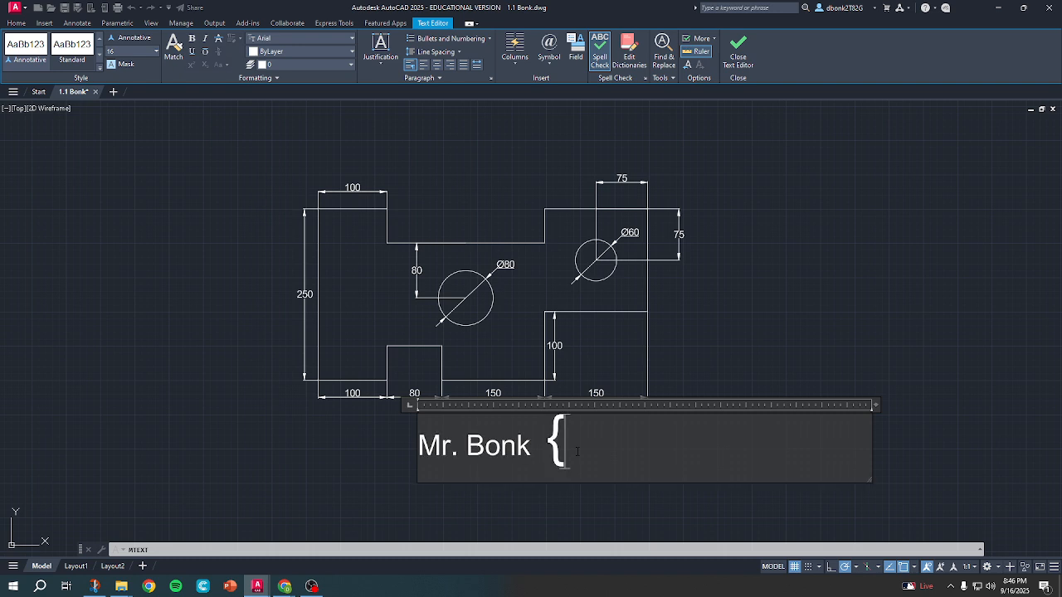
key("BackSpace")
key("BackSpace")
type("P")
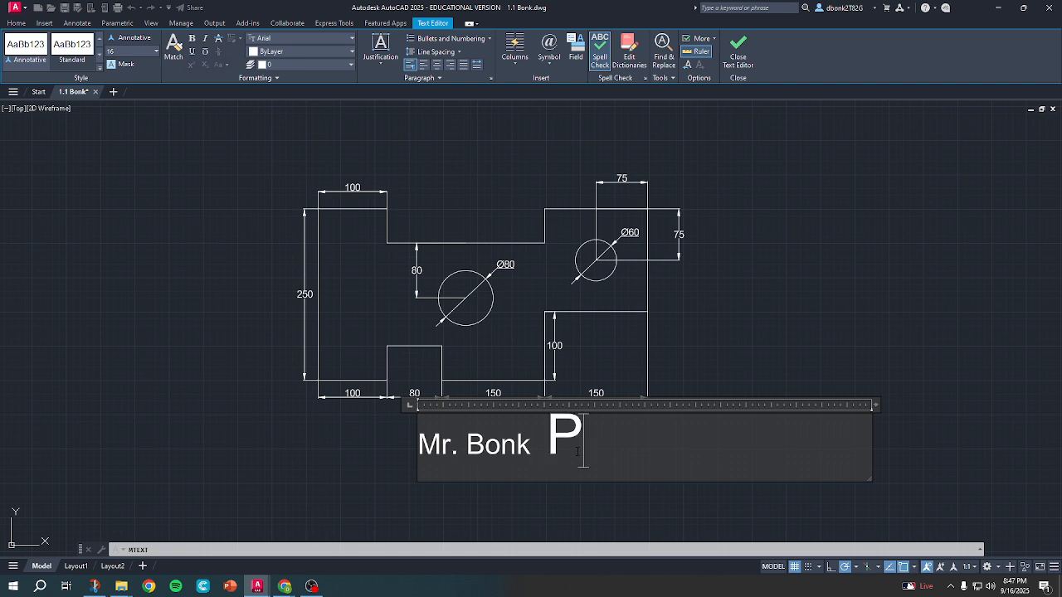
key("BackSpace")
key("BackSpace")
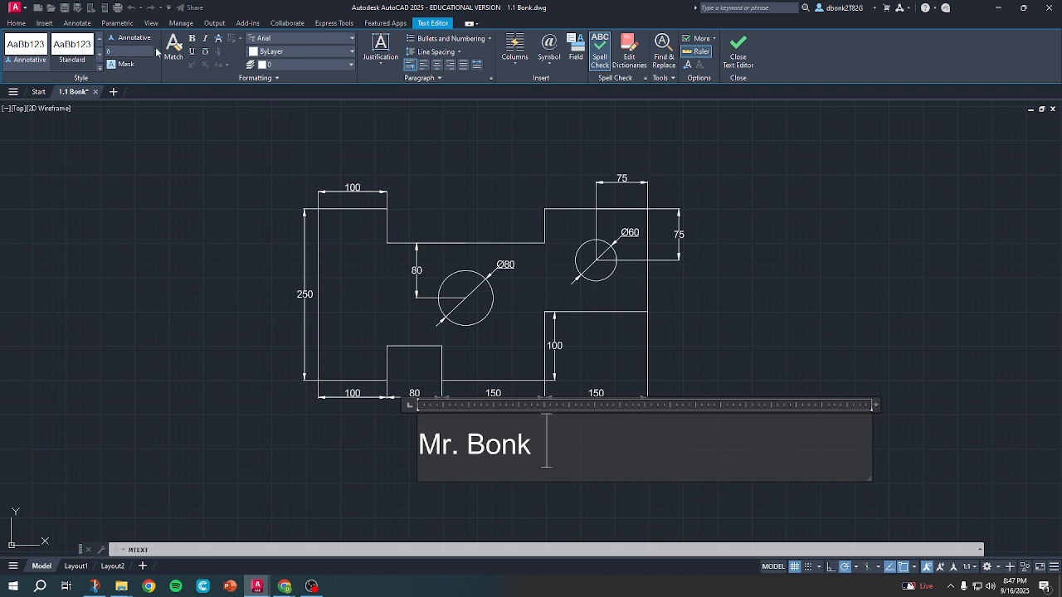
type("Pe")
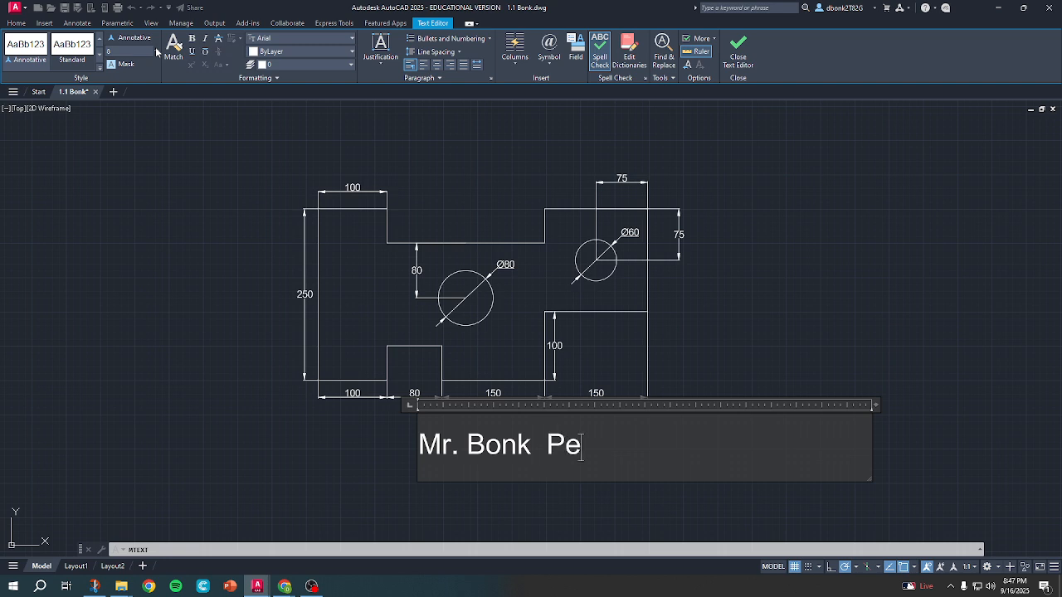
type("riod 1")
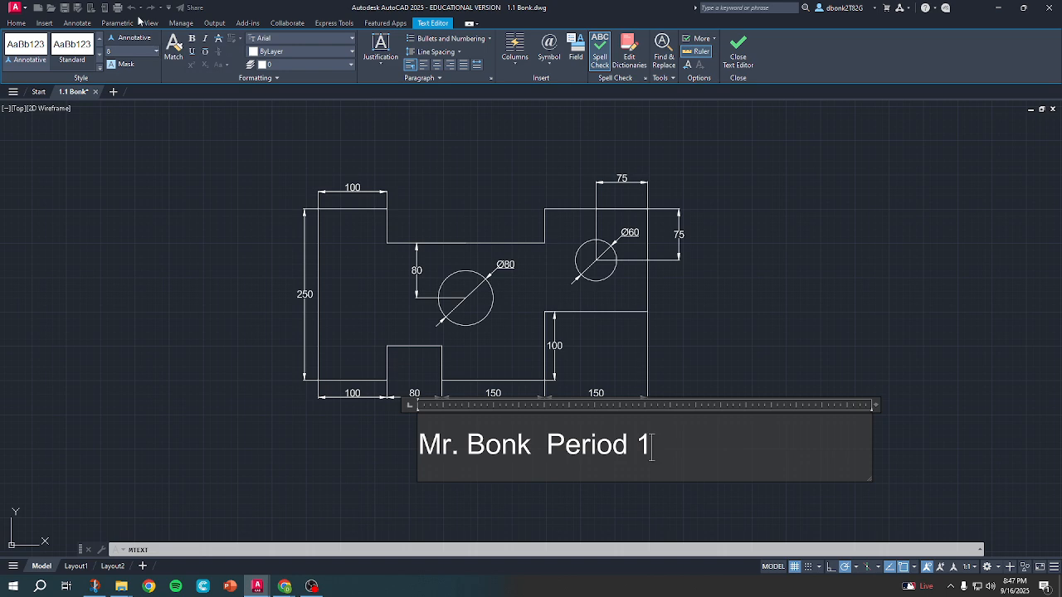
left_click(354, 447)
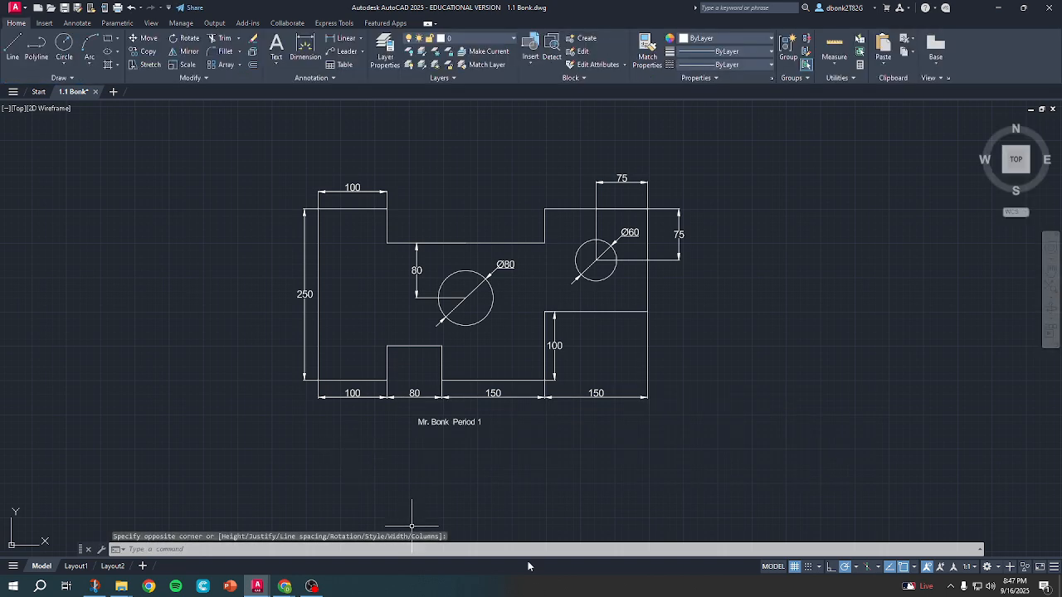
key("Escape")
Move the name and period text slightly right and down, keeping it beneath the part's lower dimensions.
left_click(441, 423)
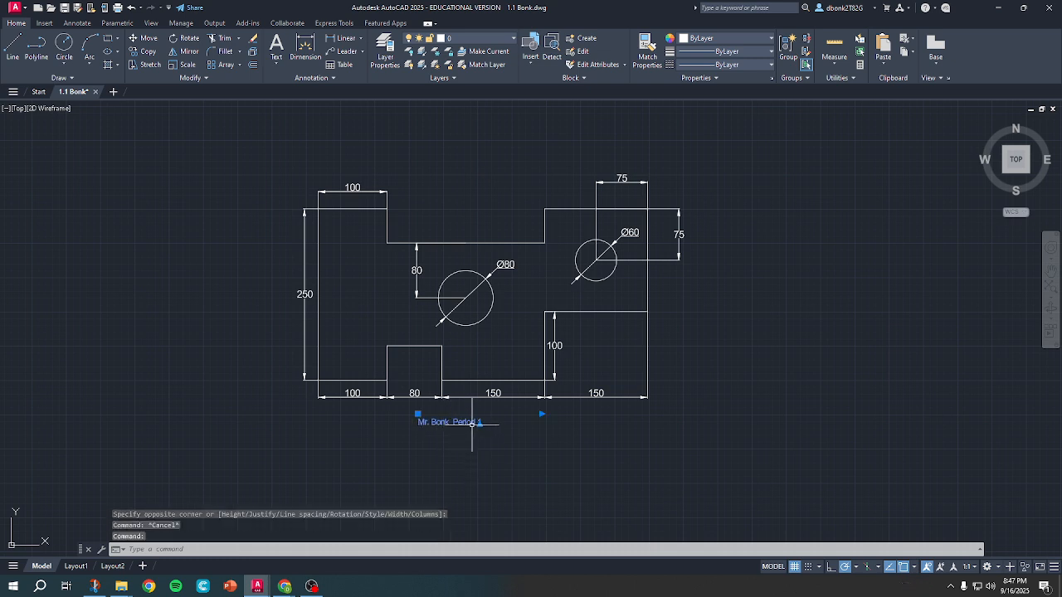
left_click(481, 422)
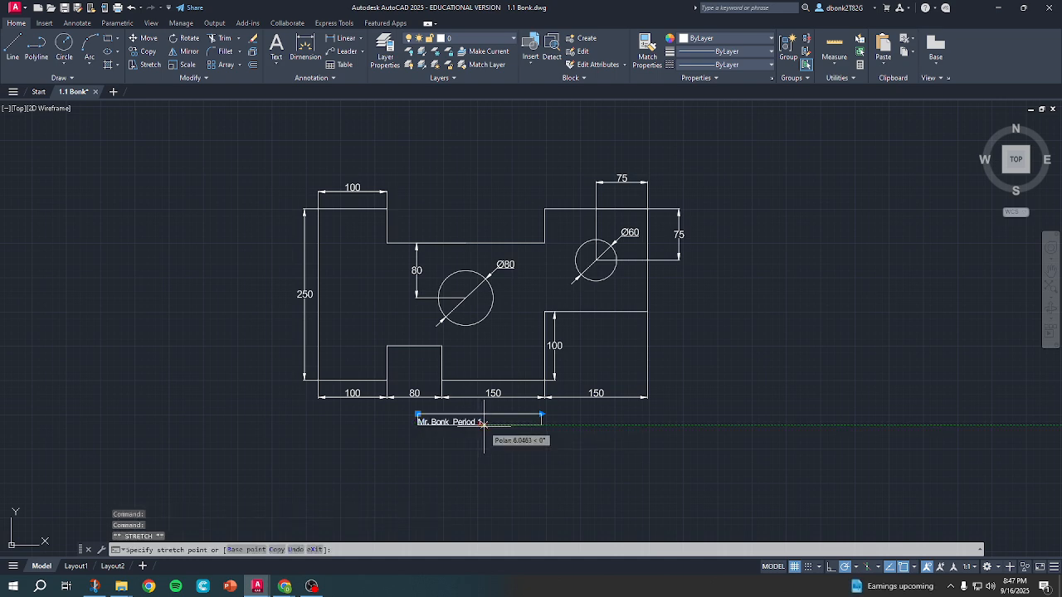
key("Escape")
left_click(416, 412)
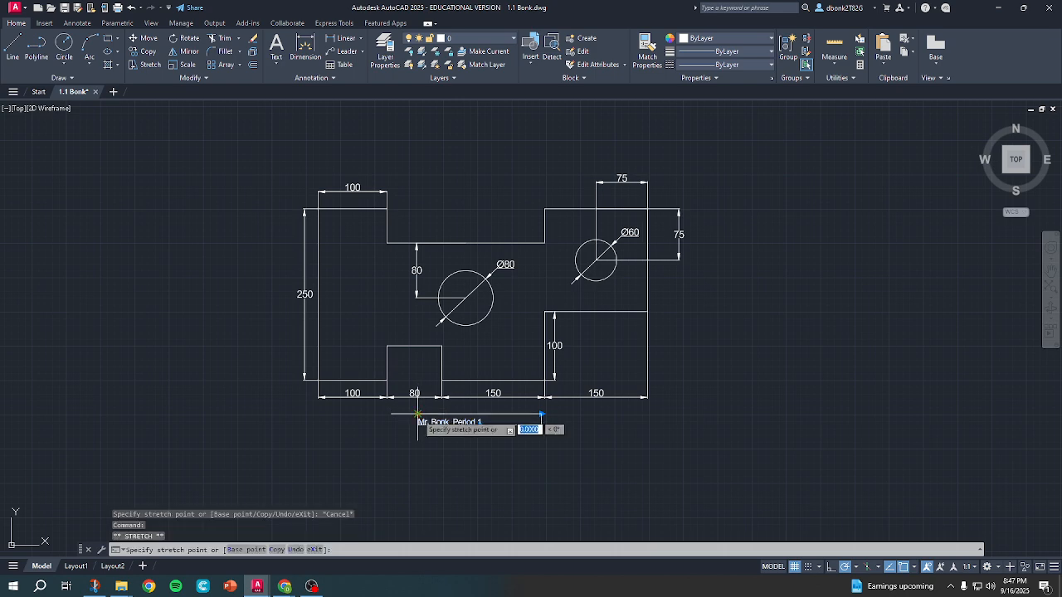
scroll(429, 423, "up", 8)
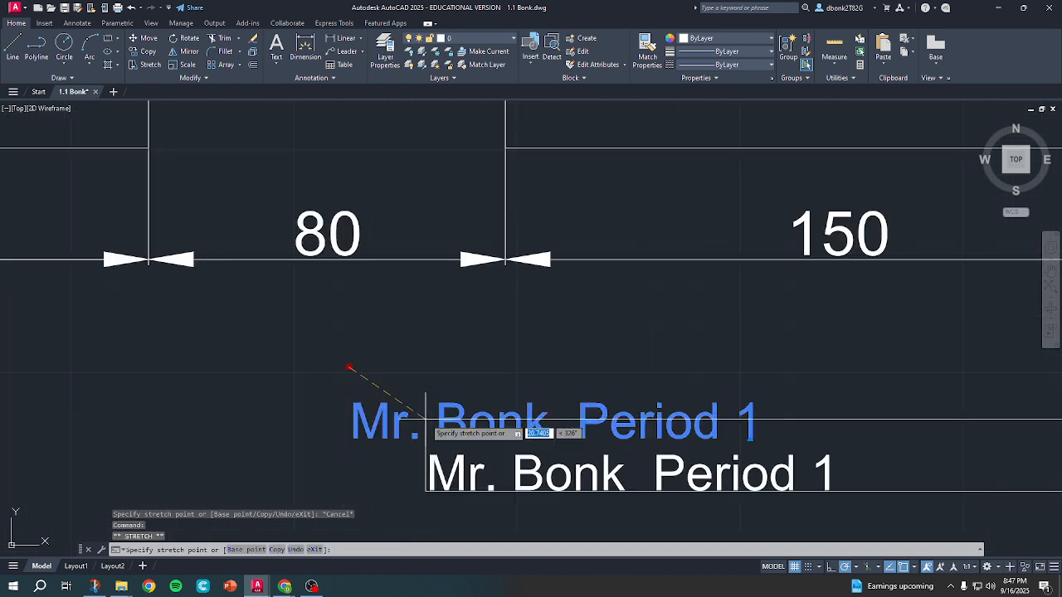
left_click(381, 375)
scroll(449, 418, "down", 6)
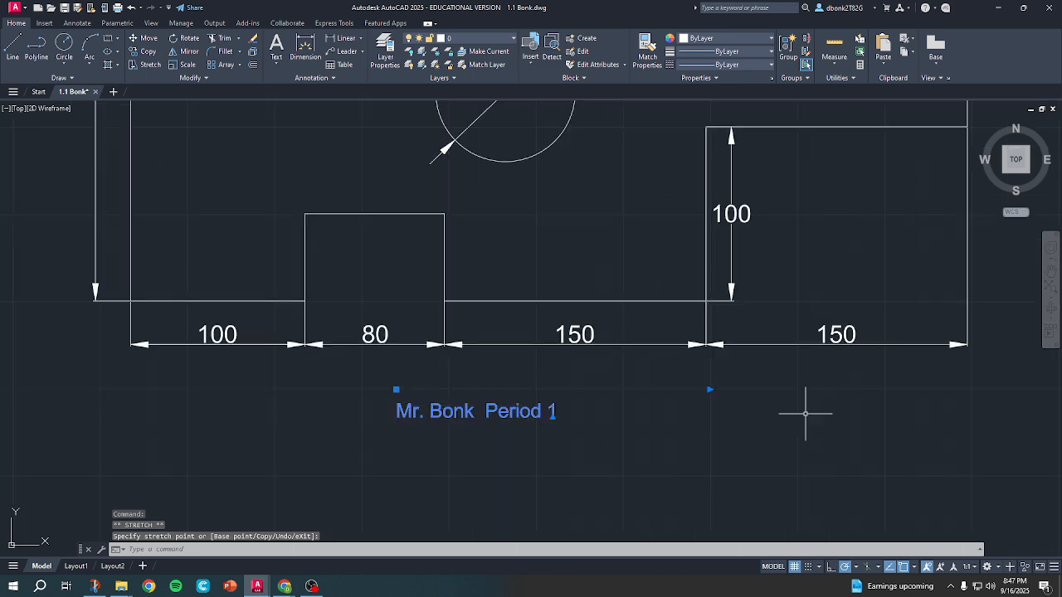
Narrow the text box so its right edge sits just past the end of the name and period text.
left_click(709, 389)
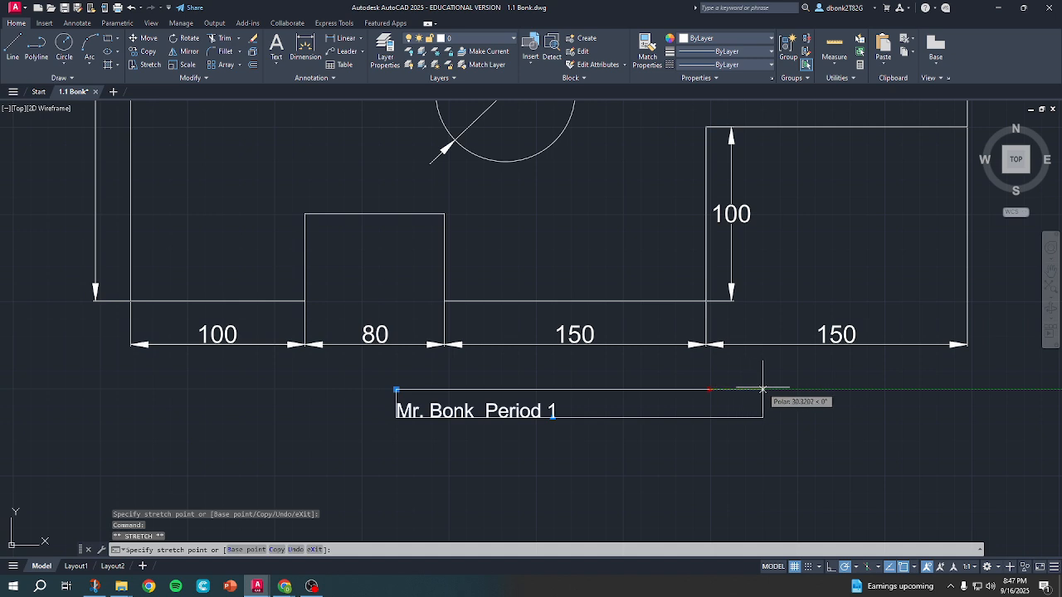
left_click(596, 397)
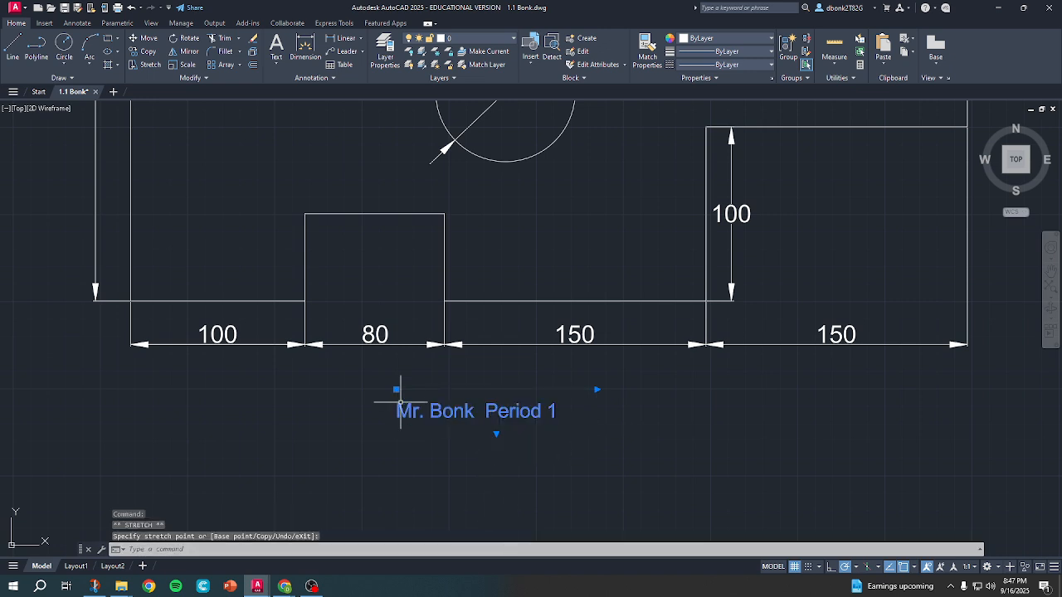
scroll(404, 387, "down", 4)
scroll(403, 390, "up", 3)
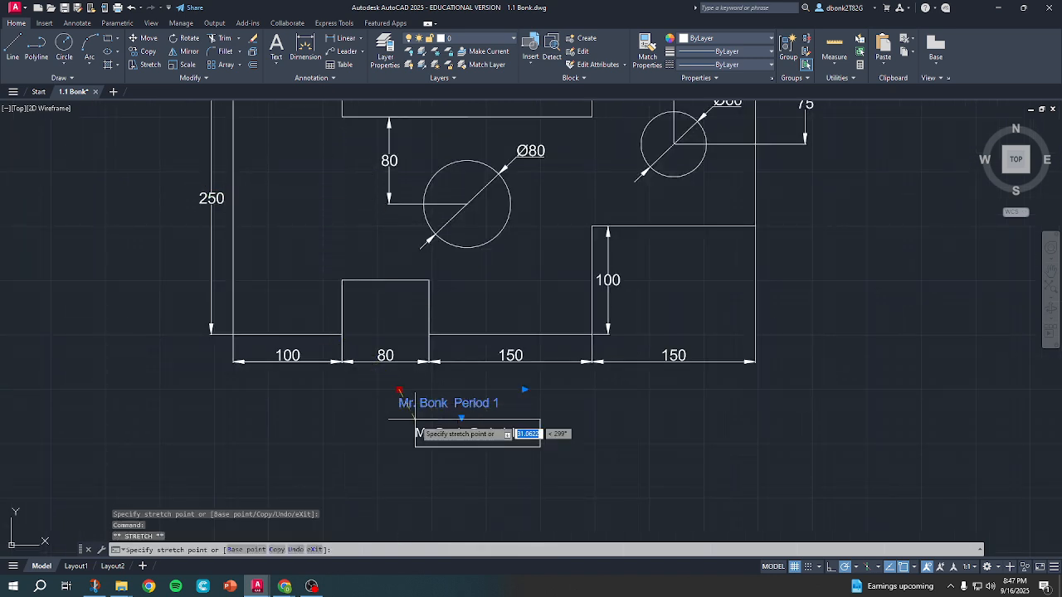
key("Escape")
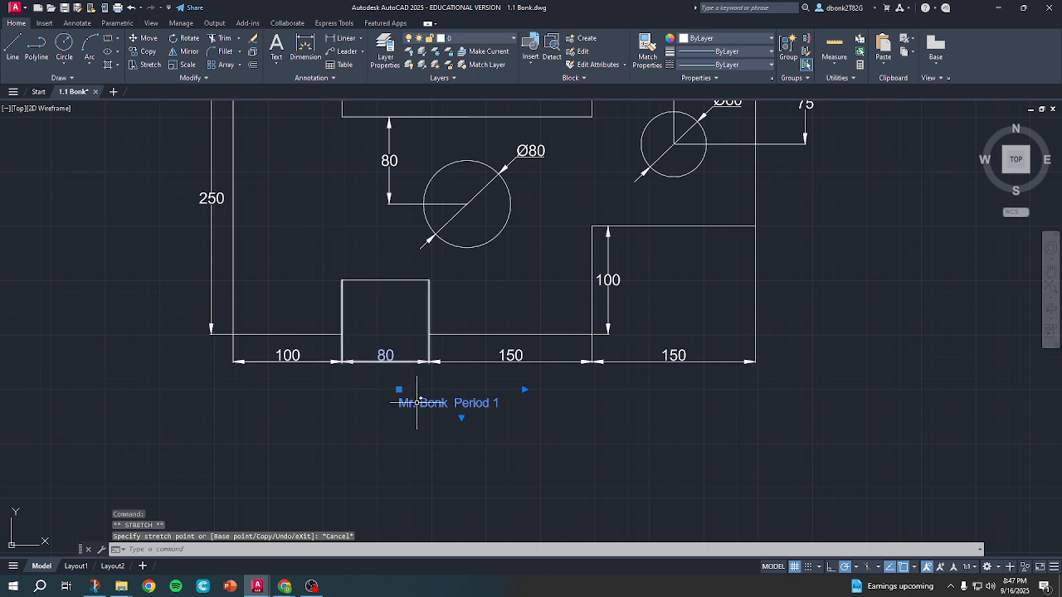
Reopen the name and period text for editing and set the height of the whole line to 10.
left_click(429, 395)
left_click(426, 395)
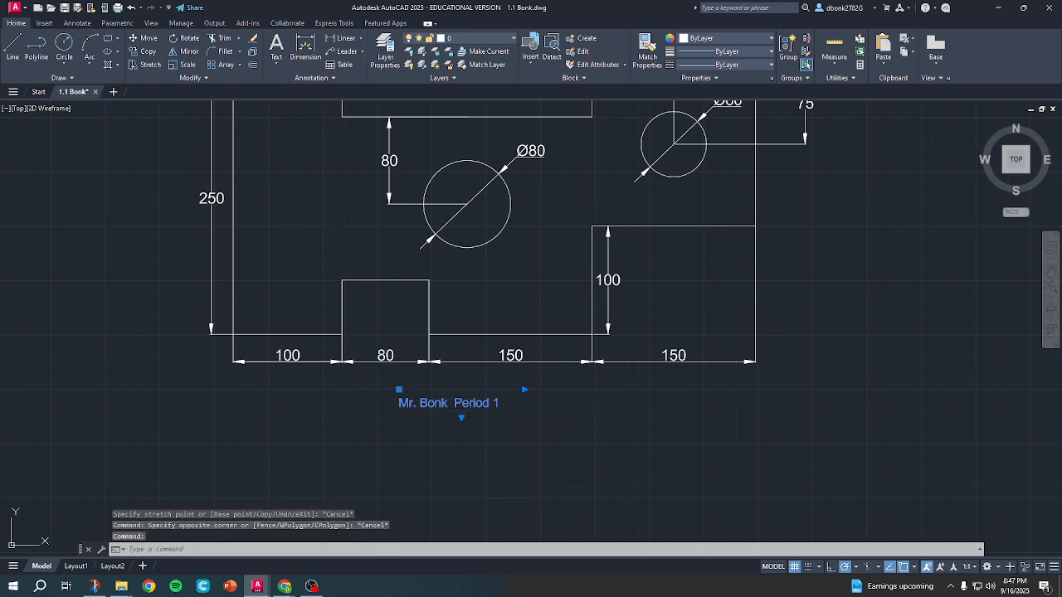
double_click(425, 403)
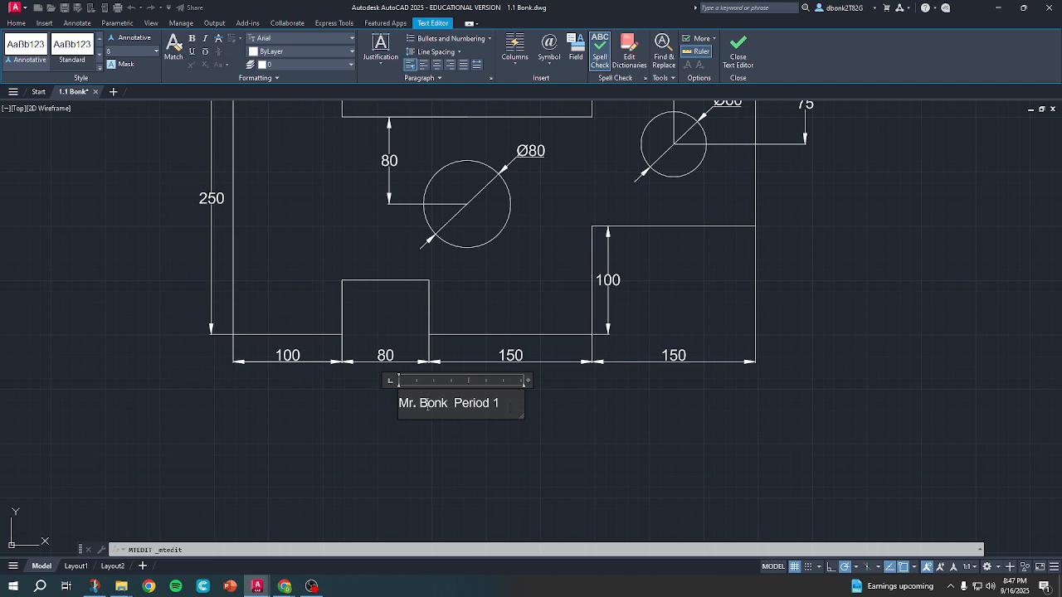
left_click_drag(502, 404, 431, 403)
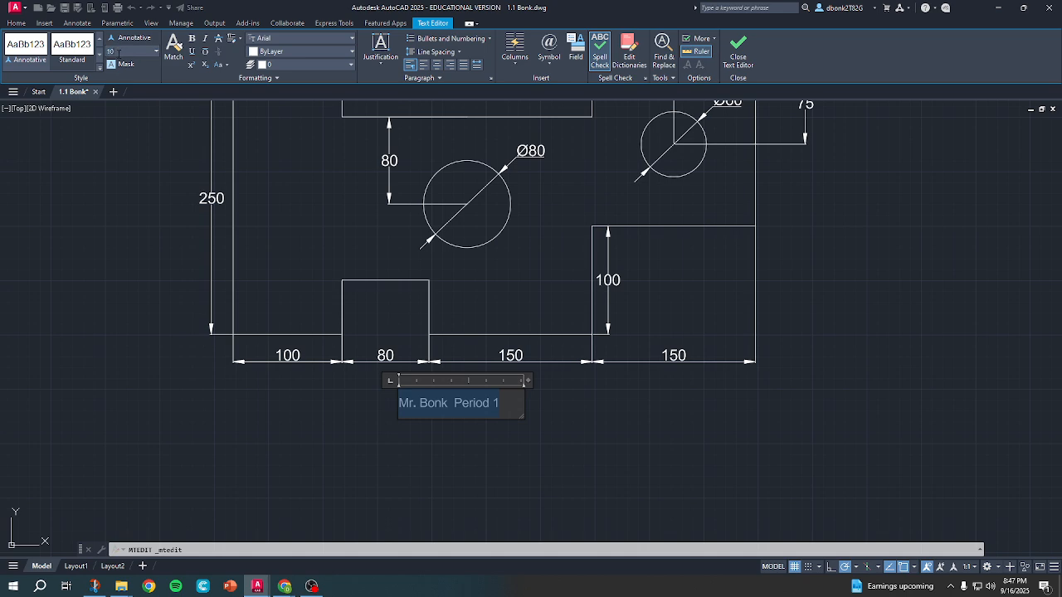
key("Return")
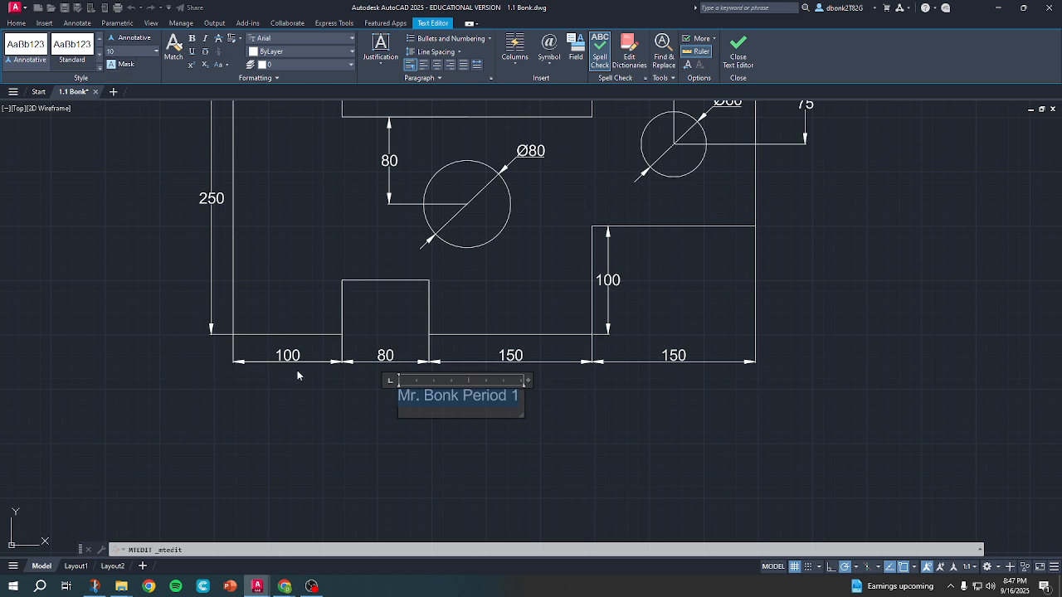
Finish editing the name and period text and shift it slightly right, keeping it centred closer beneath the part's lower dimensions.
left_click(305, 387)
scroll(444, 461, "down", 1)
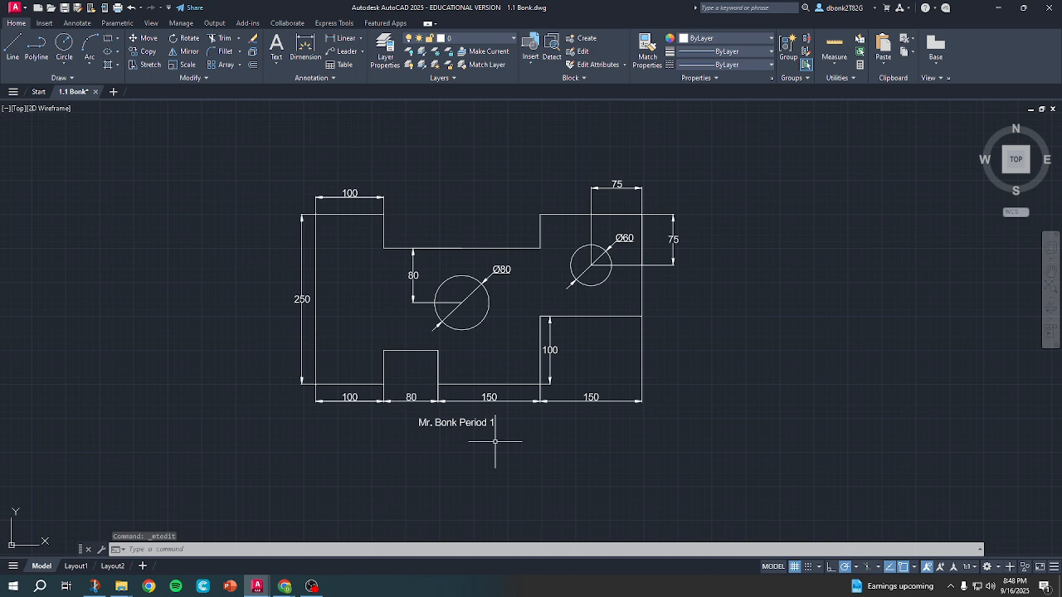
key("Escape")
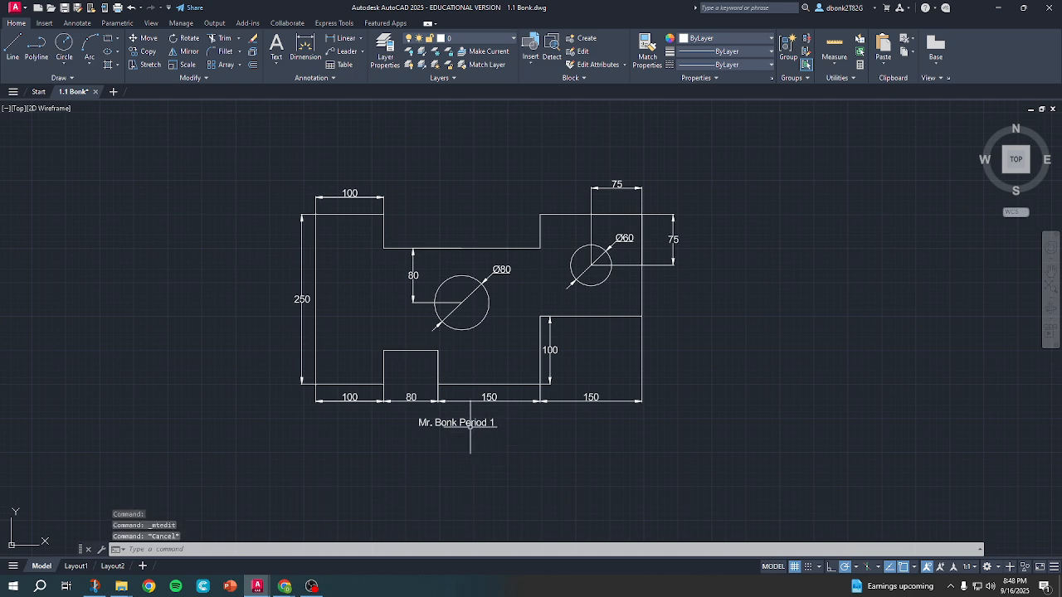
left_click(469, 423)
left_click(420, 421)
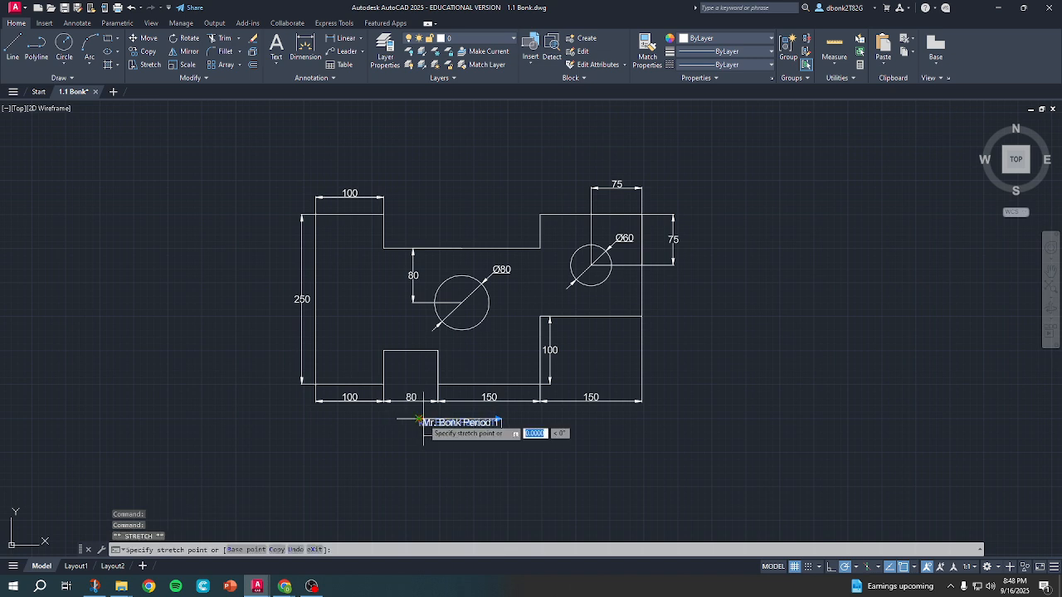
left_click(425, 421)
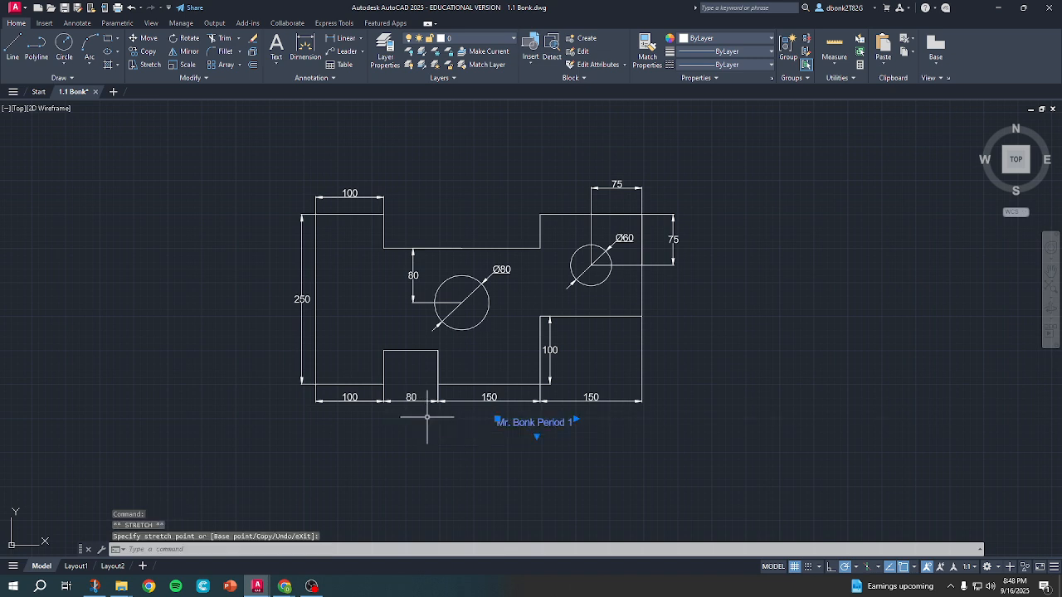
left_click(499, 421)
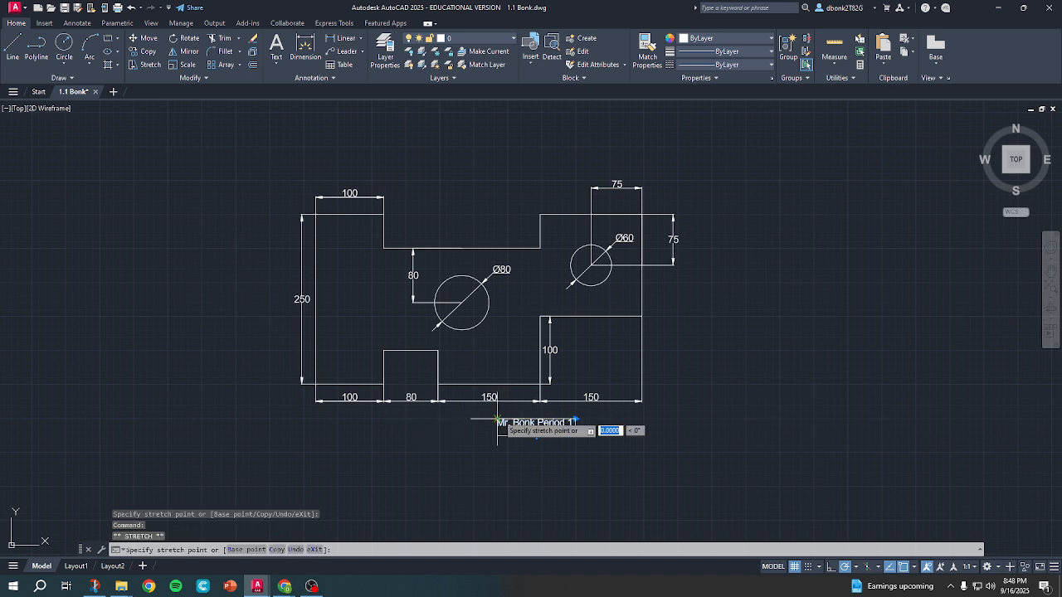
left_click(429, 421)
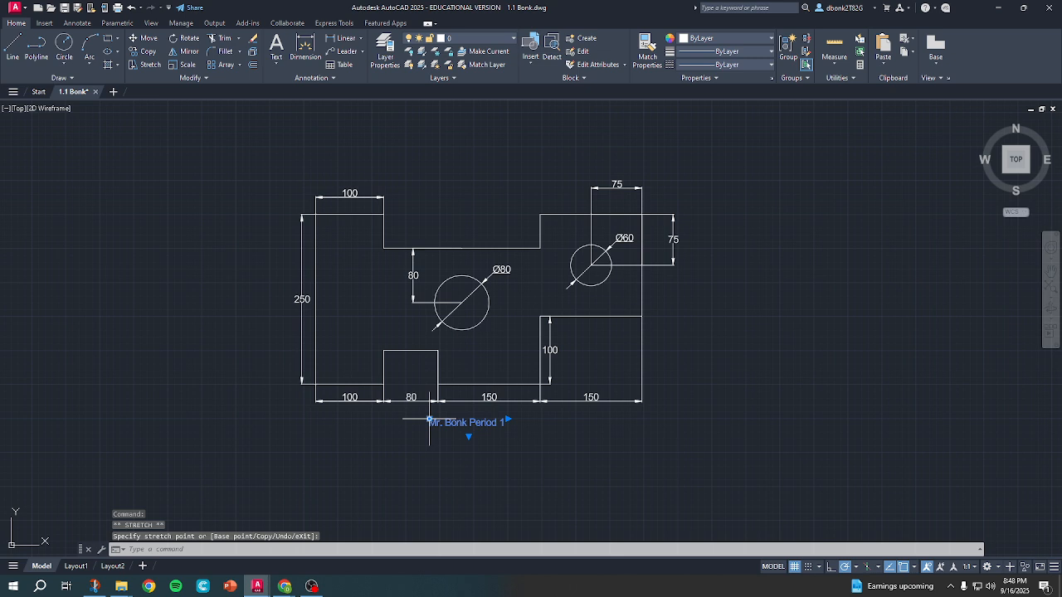
left_click(415, 459)
key("Escape")
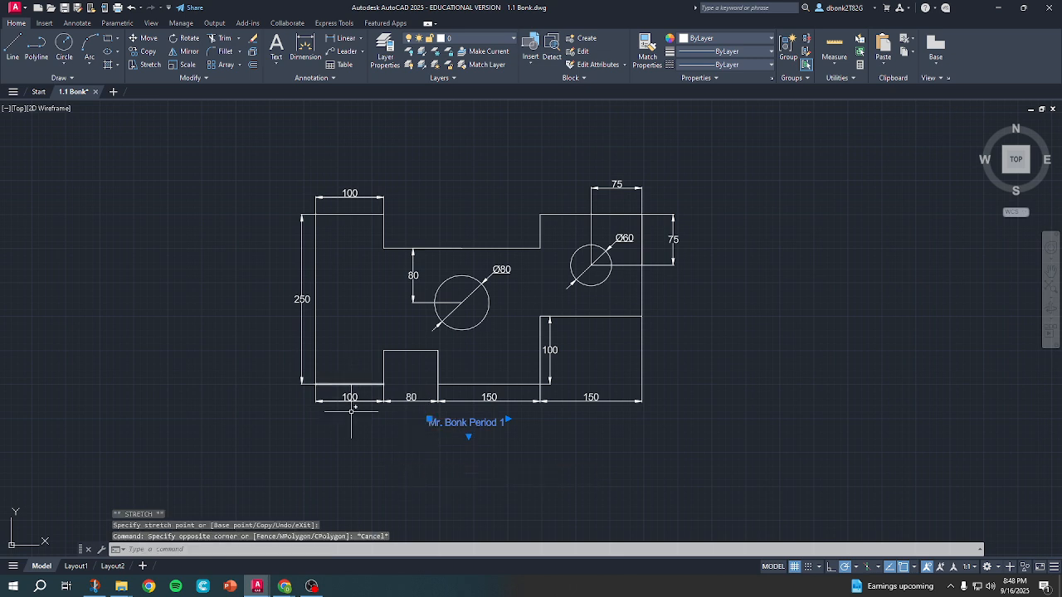
Clear the text selection and capture a rectangular screen snip of the whole dimensioned part, including the name and period text.
mouse_move(285, 587)
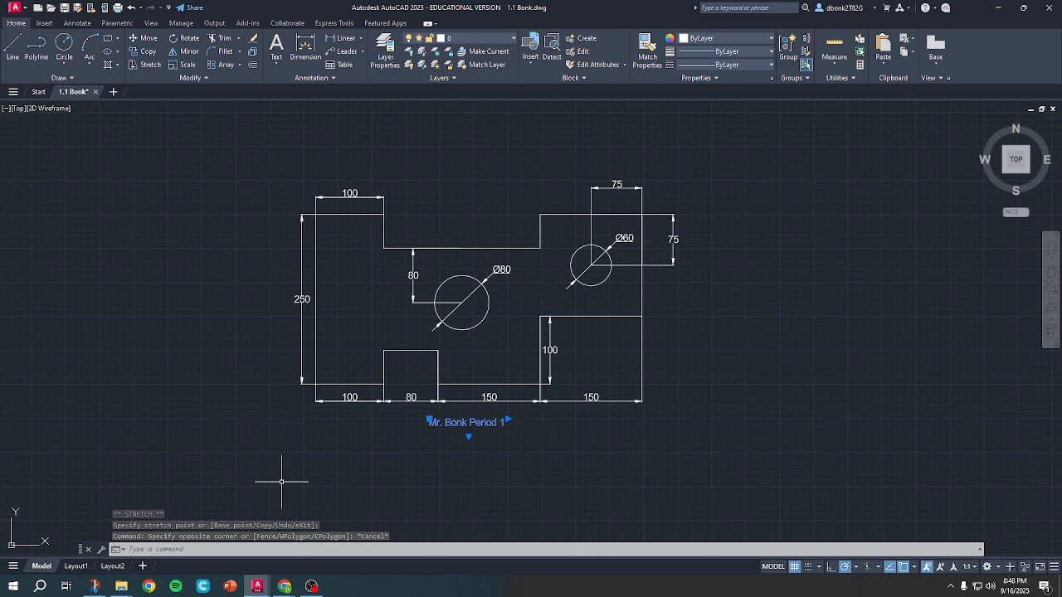
key("super+shift+s")
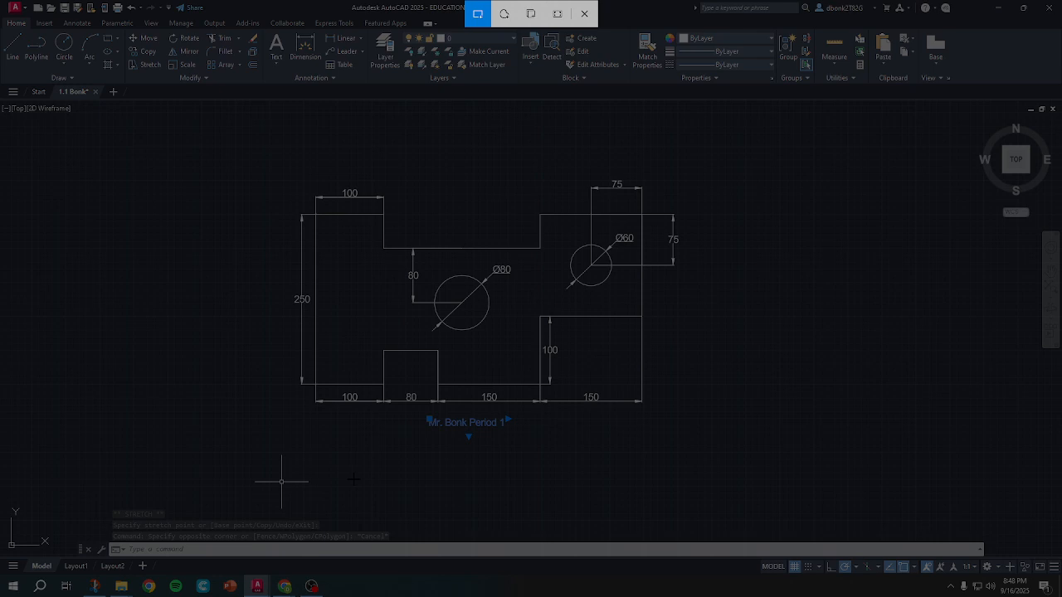
key("Escape")
key("Escape")
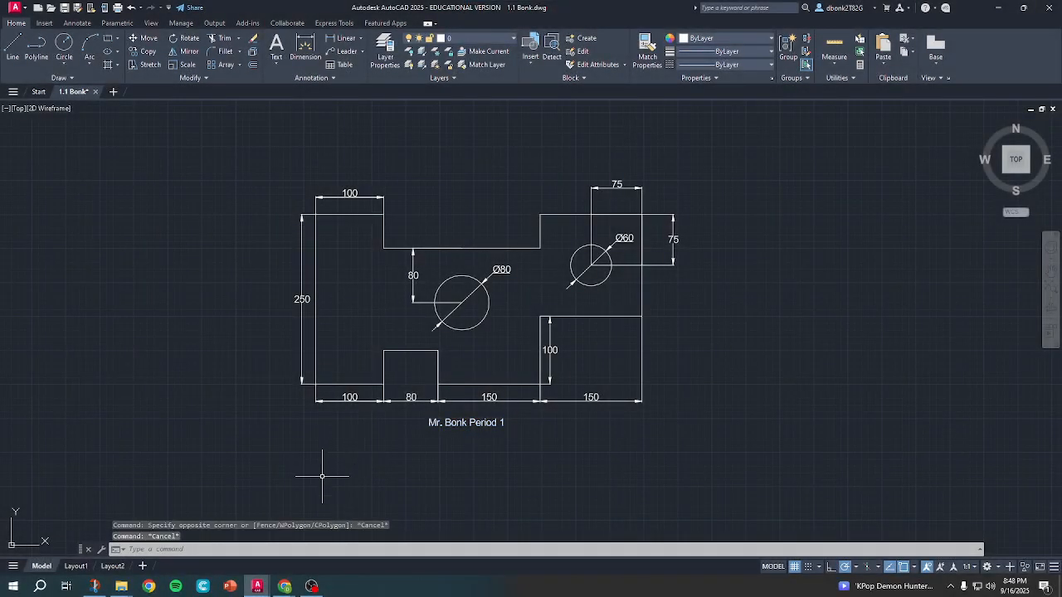
key("super+shift+s")
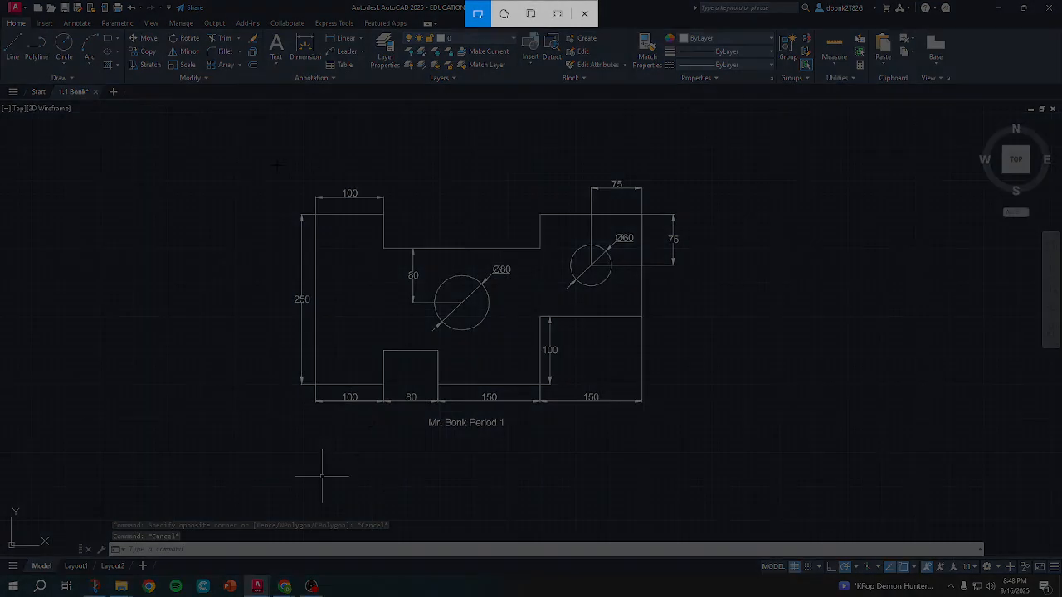
mouse_move(272, 169)
left_mouse_down()
mouse_move(492, 299)
mouse_move(660, 380)
mouse_move(705, 428)
mouse_move(698, 439)
left_mouse_up()
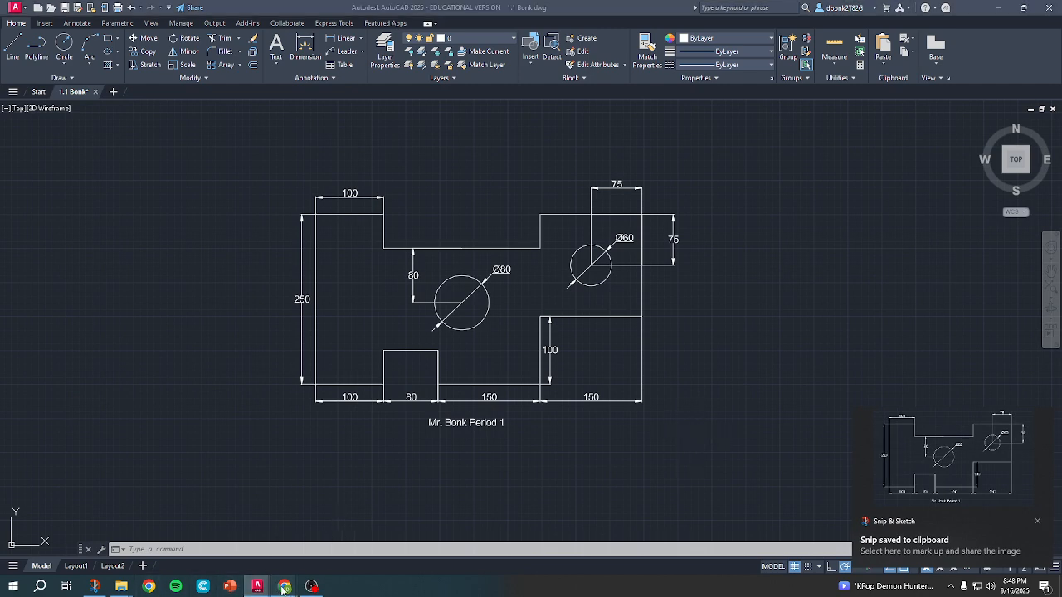
Switch to the Google Slides presentation in Chrome and duplicate the AutoCAD 1.1 slide.
left_click(334, 541)
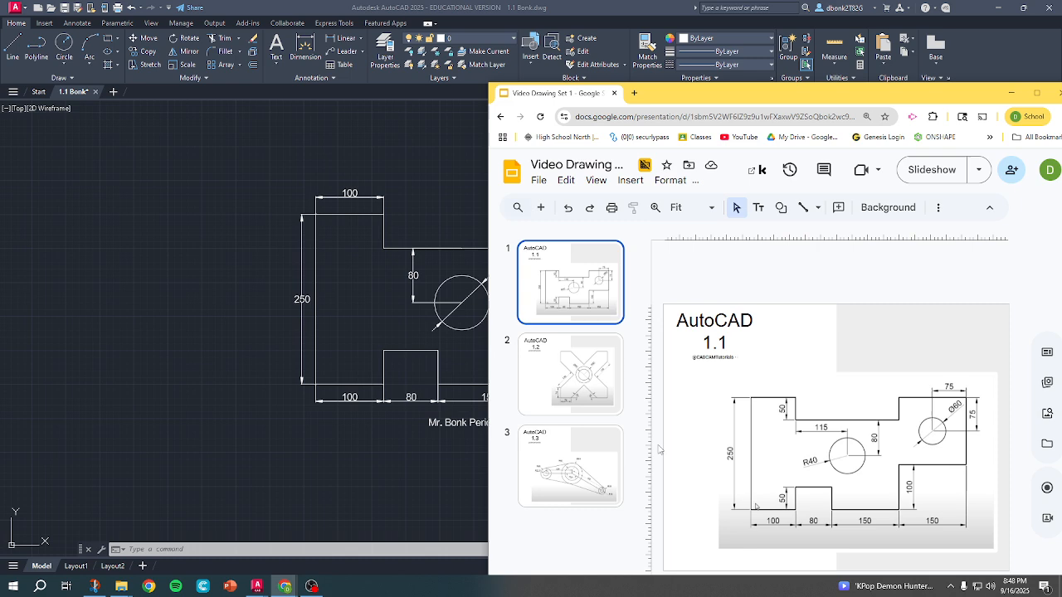
left_click(541, 476)
left_click(544, 264)
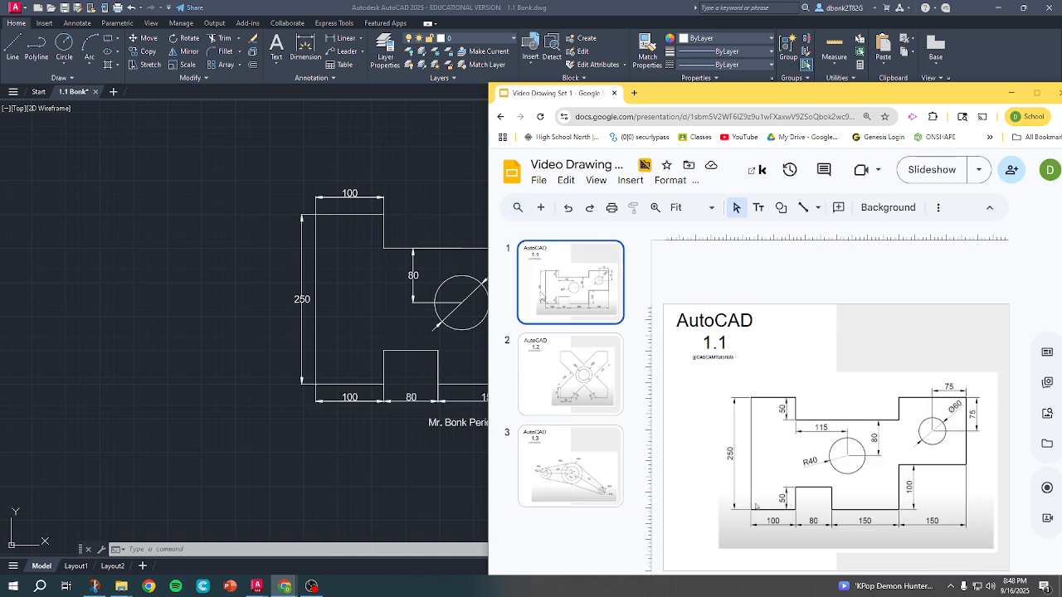
right_click(547, 292)
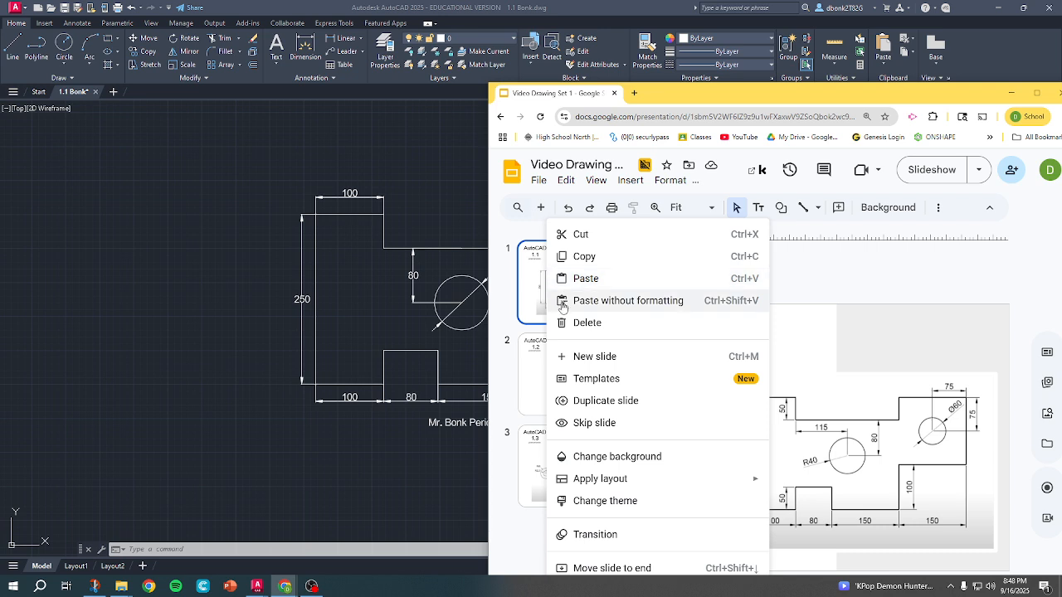
left_click(598, 400)
Replace the reference drawing on the duplicated AutoCAD 1.1 slide with the captured snip and position it centrally below the title.
left_click(834, 434)
key("Delete")
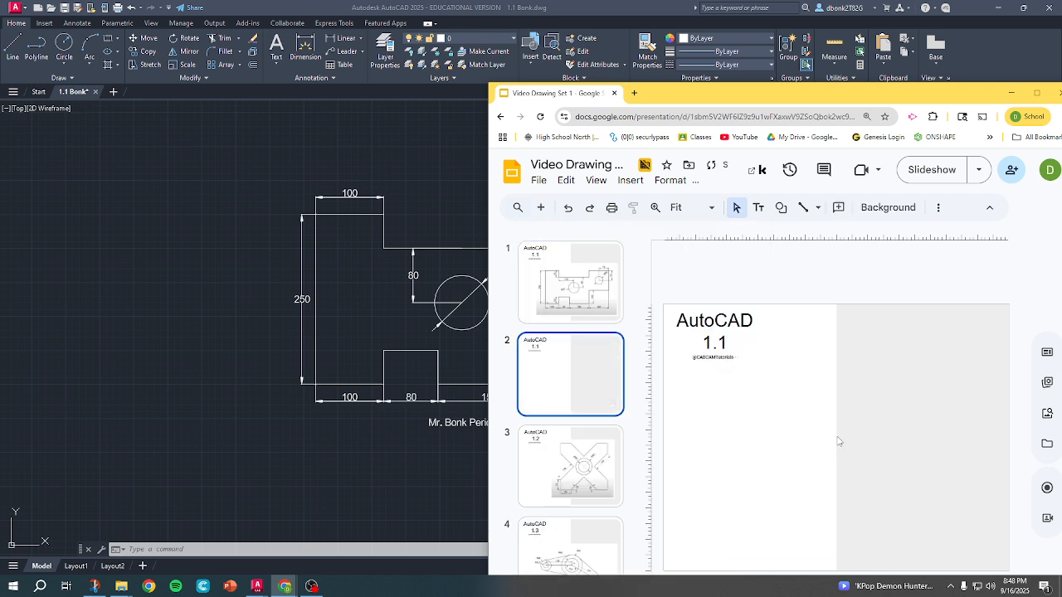
key("ctrl+v")
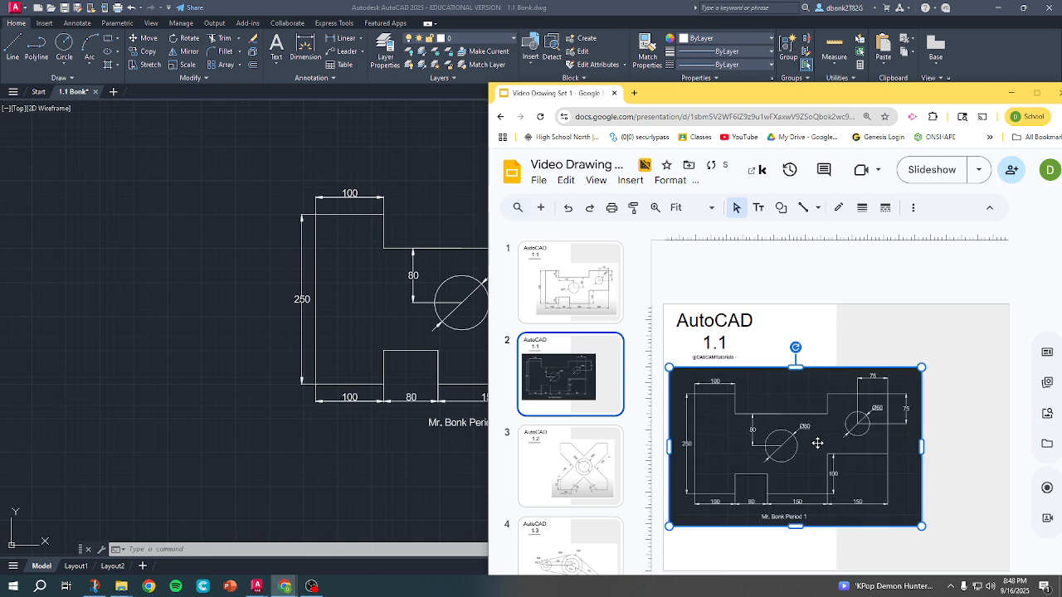
left_click_drag(802, 457, 848, 463)
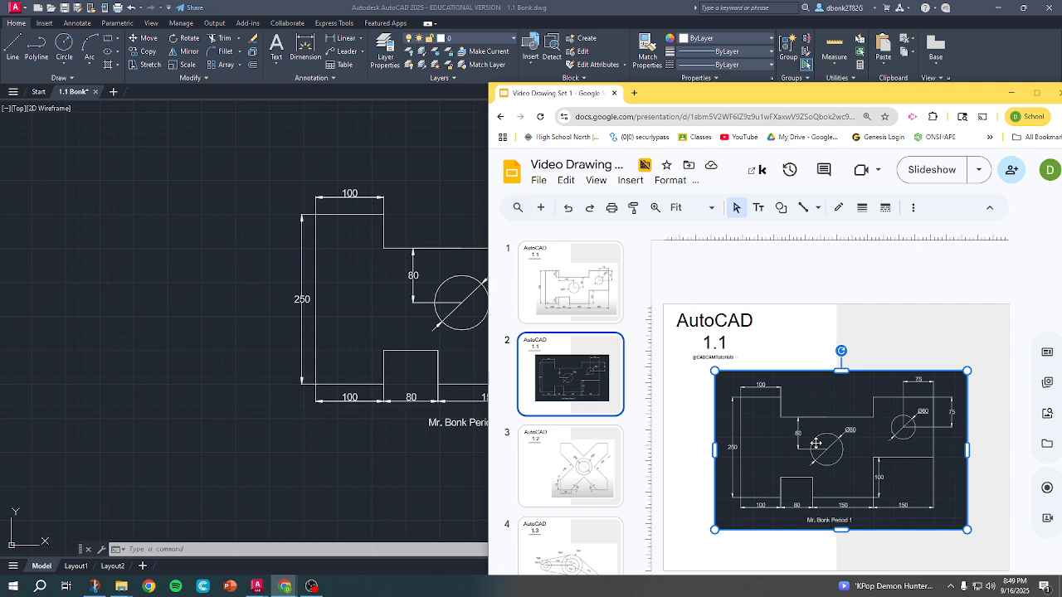
left_click(924, 358)
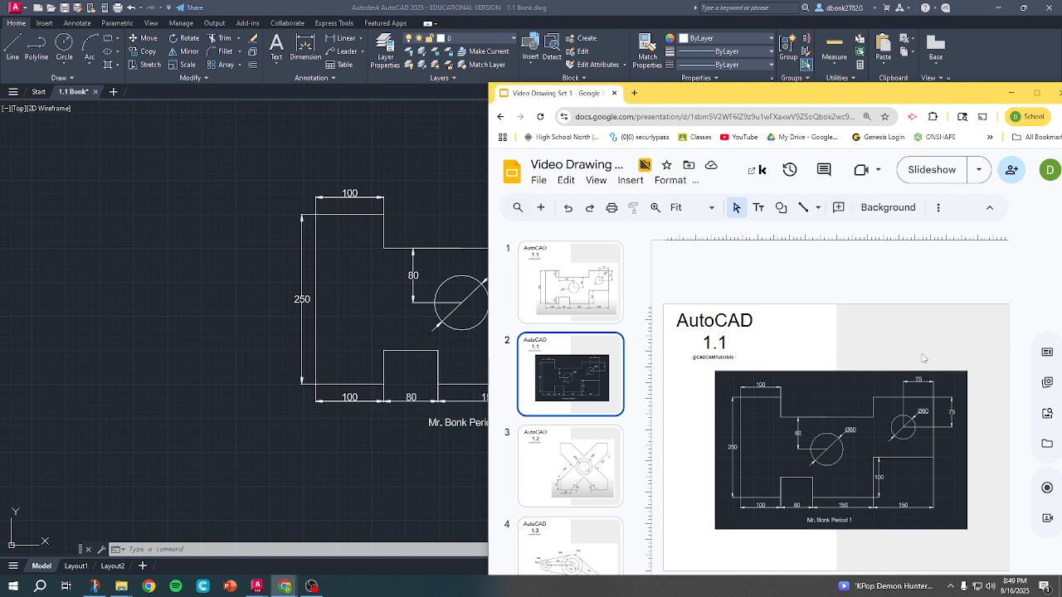